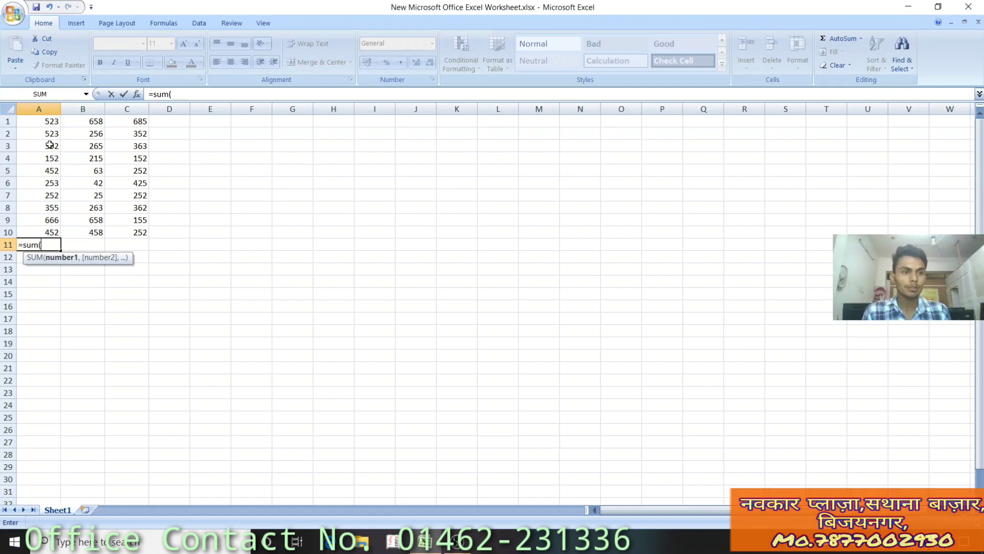
Complete the SUM formula in cell A11 so that it totals the range A1:A10.
left_click_drag(41, 123, 41, 228)
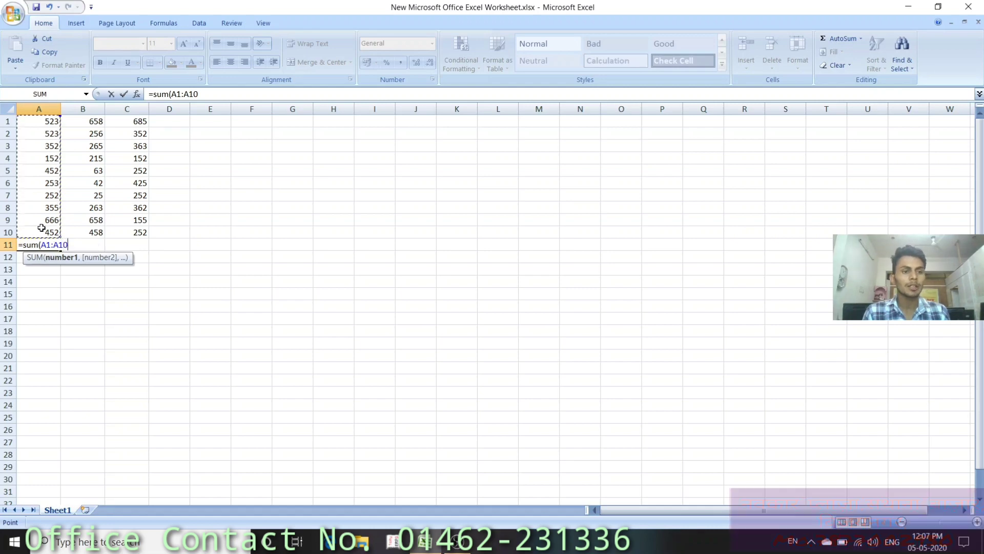
type(")")
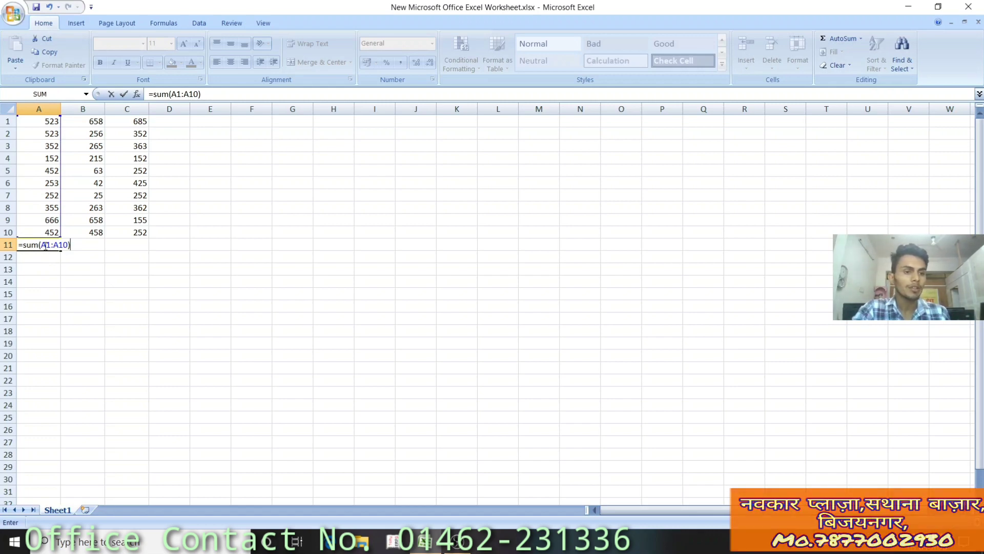
key("Return")
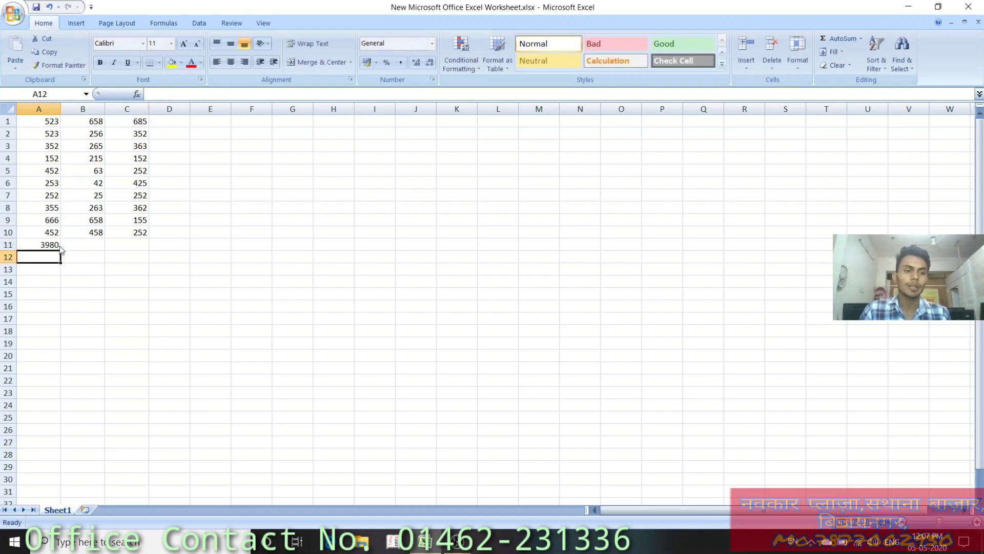
Fill the column total formula from A11 across to B11 and C11.
left_click(49, 246)
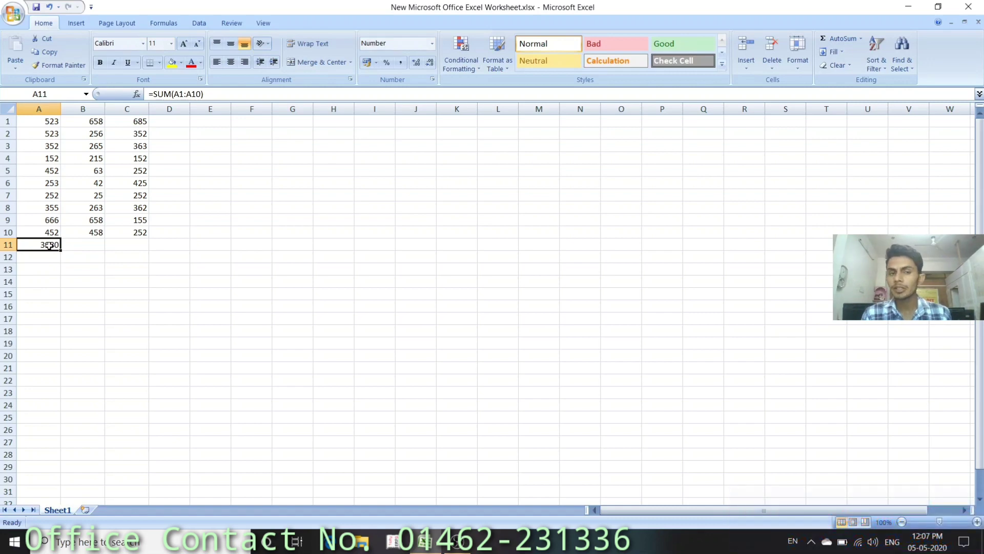
left_click(94, 247)
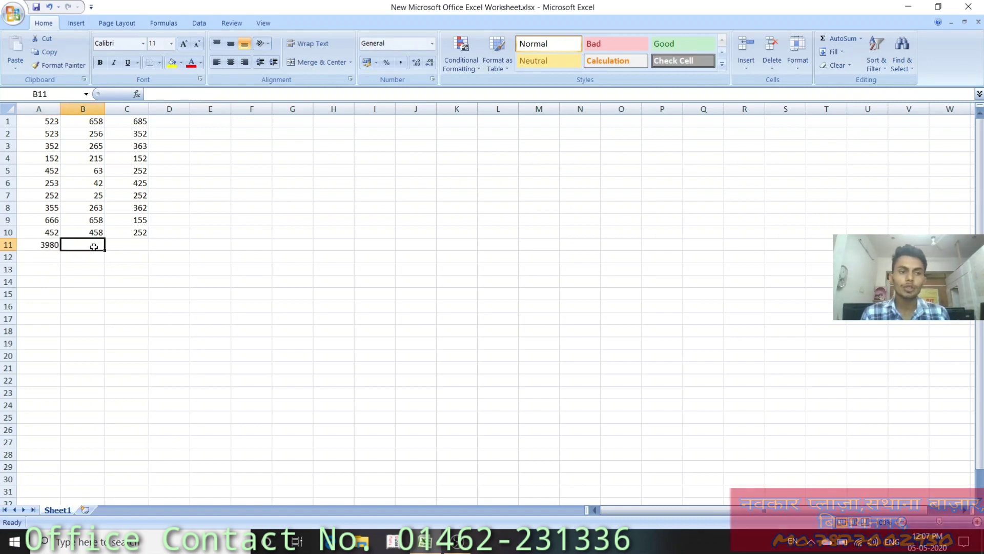
left_click(45, 244)
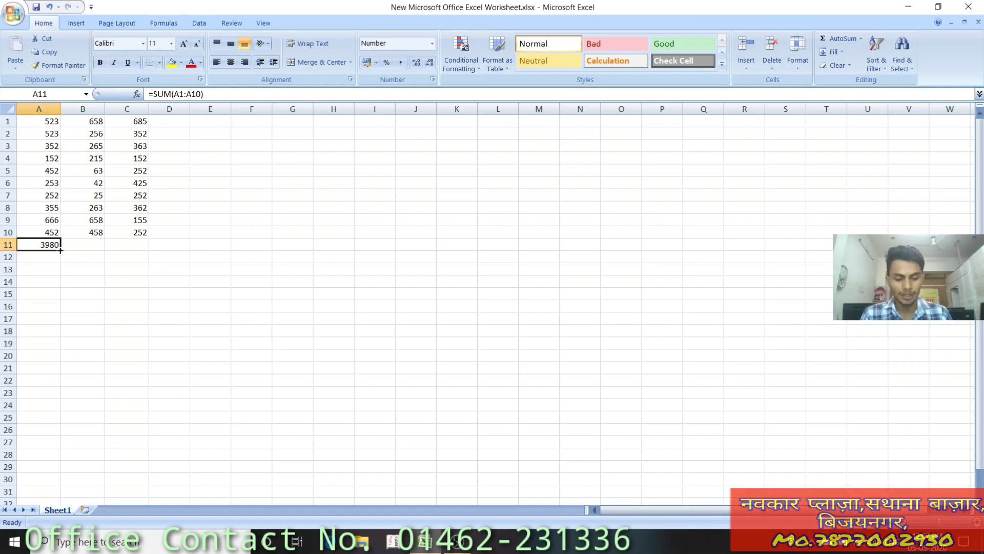
left_click_drag(60, 250, 138, 250)
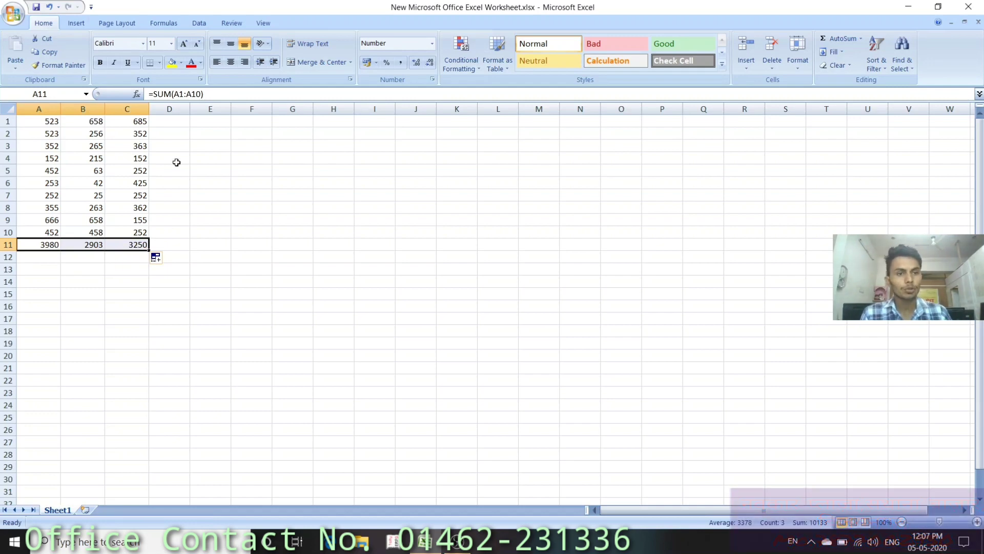
Enter the formula =SUM(A1:C1) in cell D1 to total the first row.
left_click(165, 118)
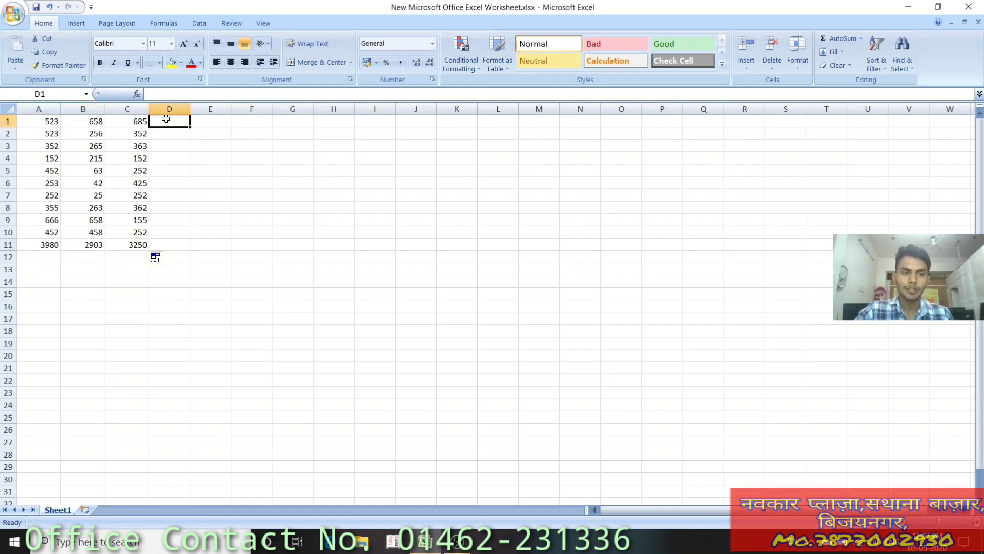
type("=sum")
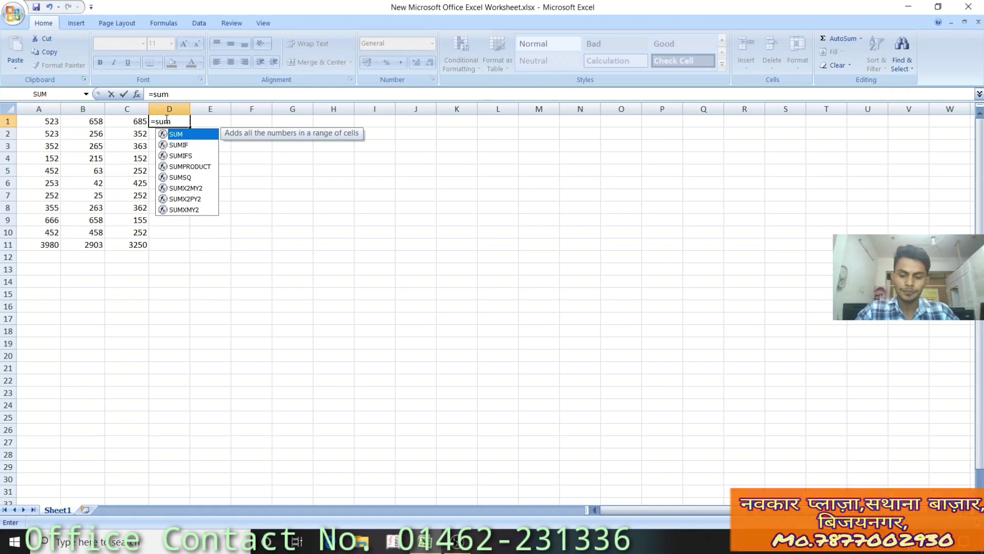
type("(")
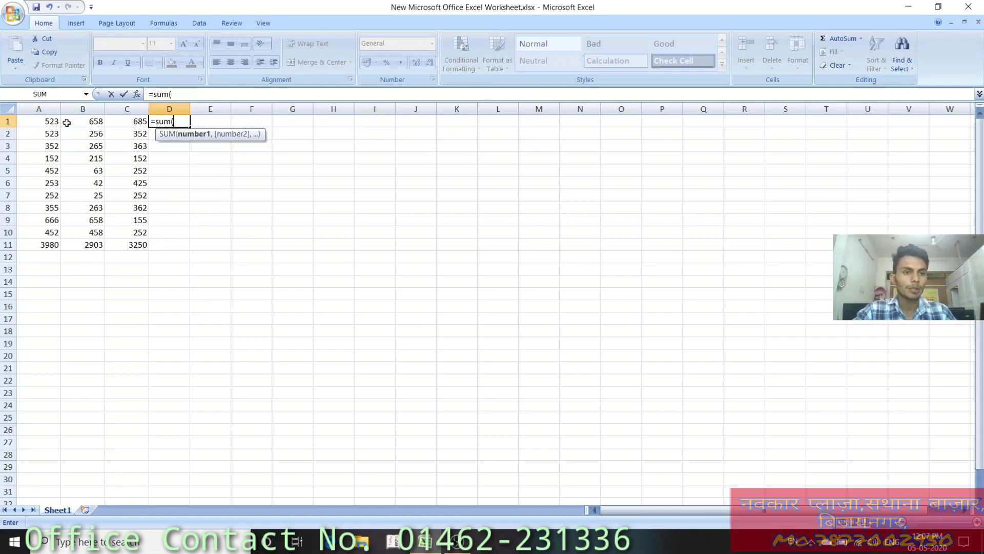
left_click_drag(49, 123, 116, 126)
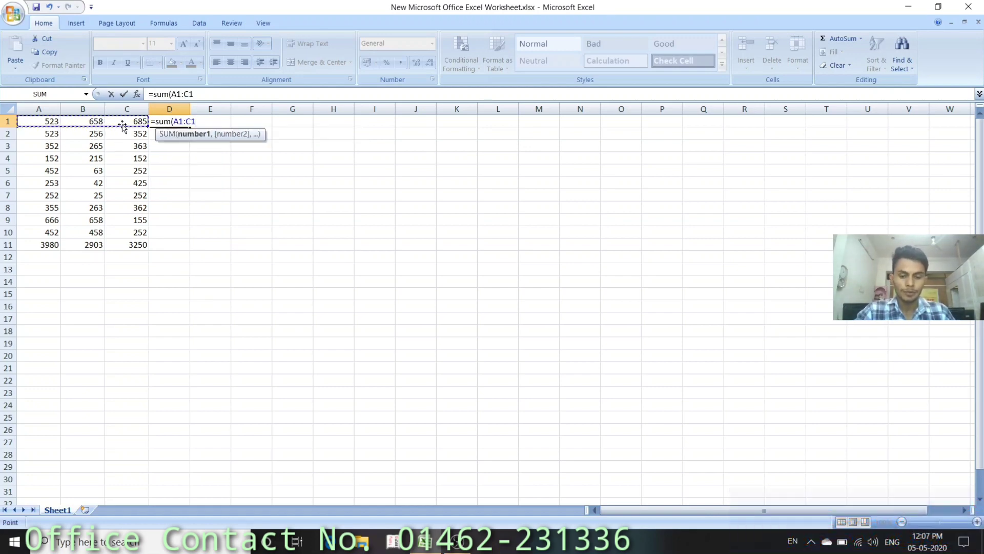
type(")")
key("Return")
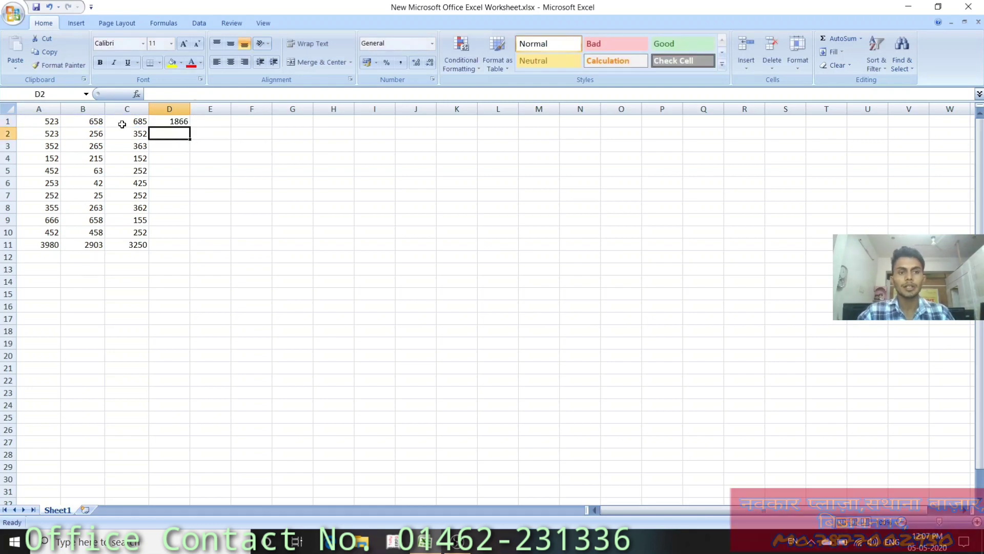
Fill the row total formula from D1 down through D11.
left_click(169, 123)
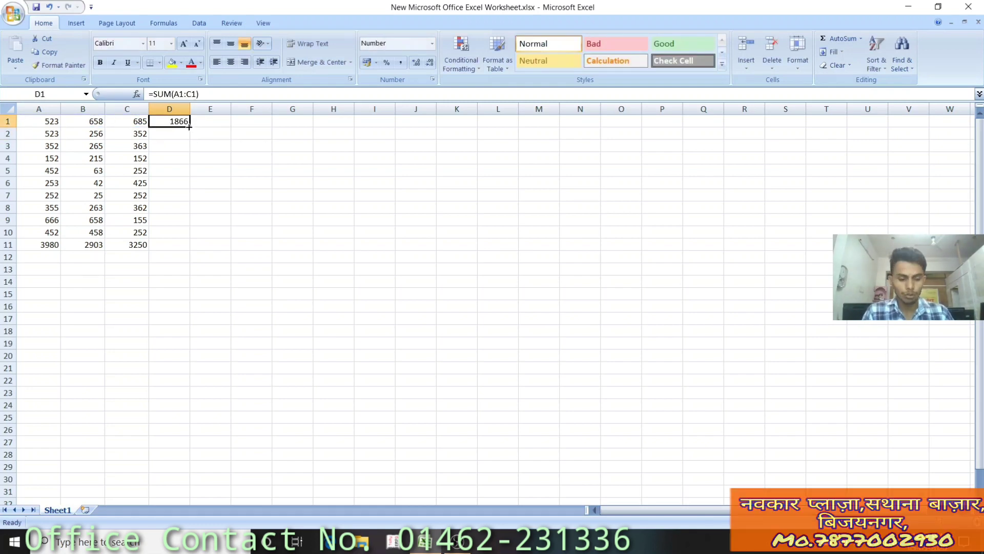
left_click_drag(188, 127, 183, 251)
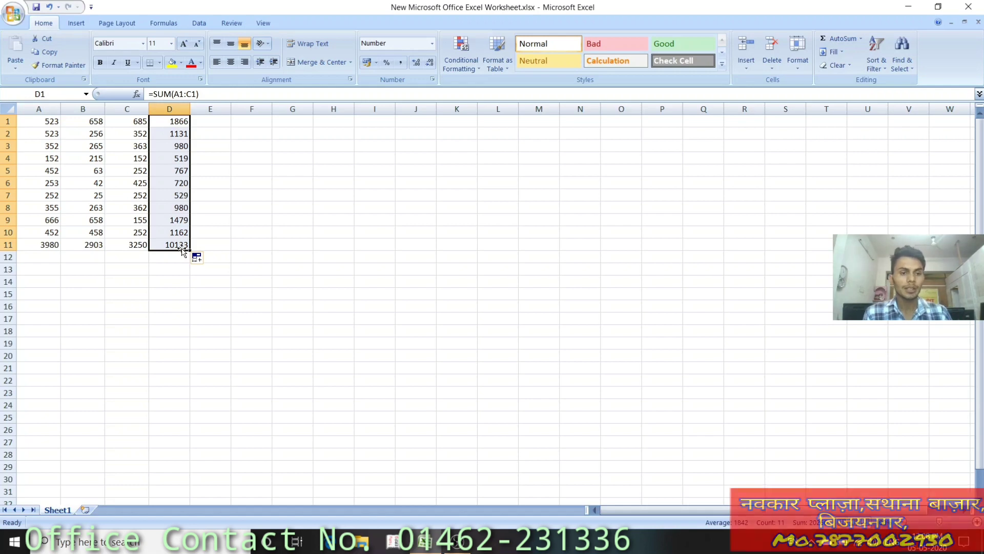
left_click(219, 183)
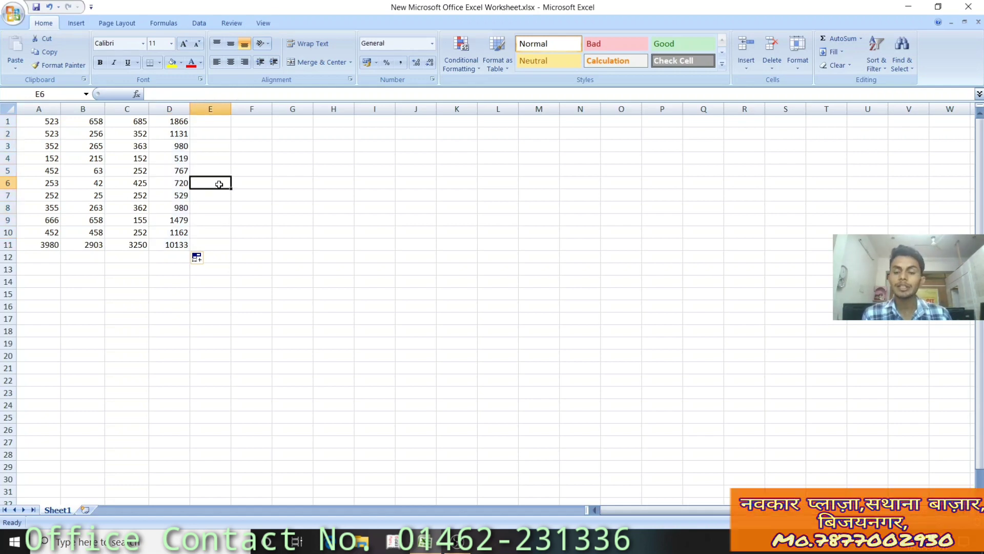
left_click(39, 124)
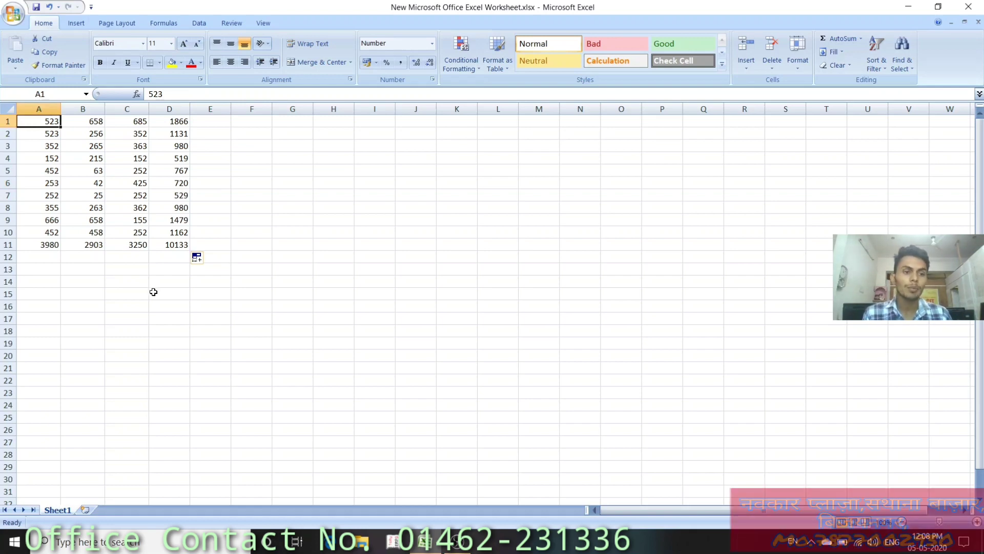
left_click(128, 283)
left_click(44, 134)
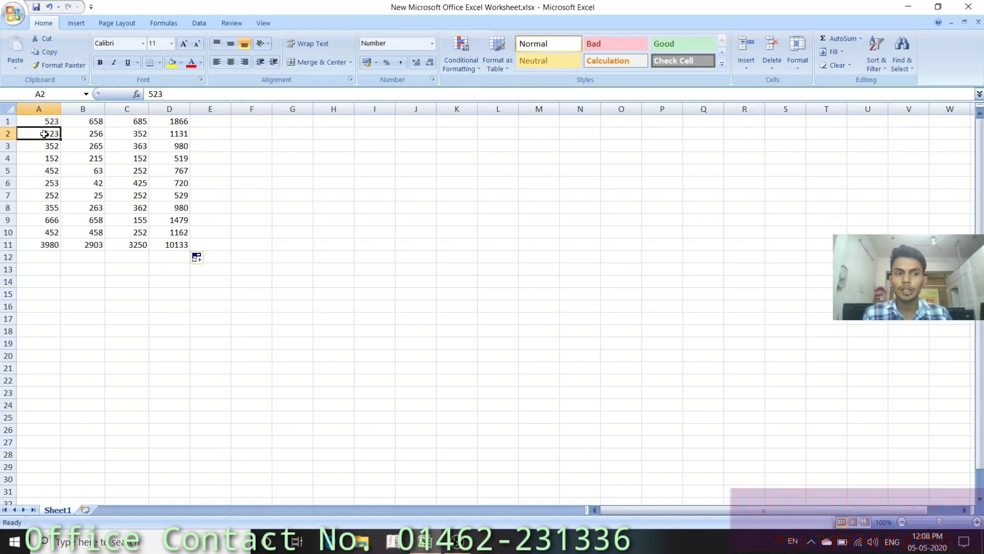
left_click(111, 167)
left_click(174, 155)
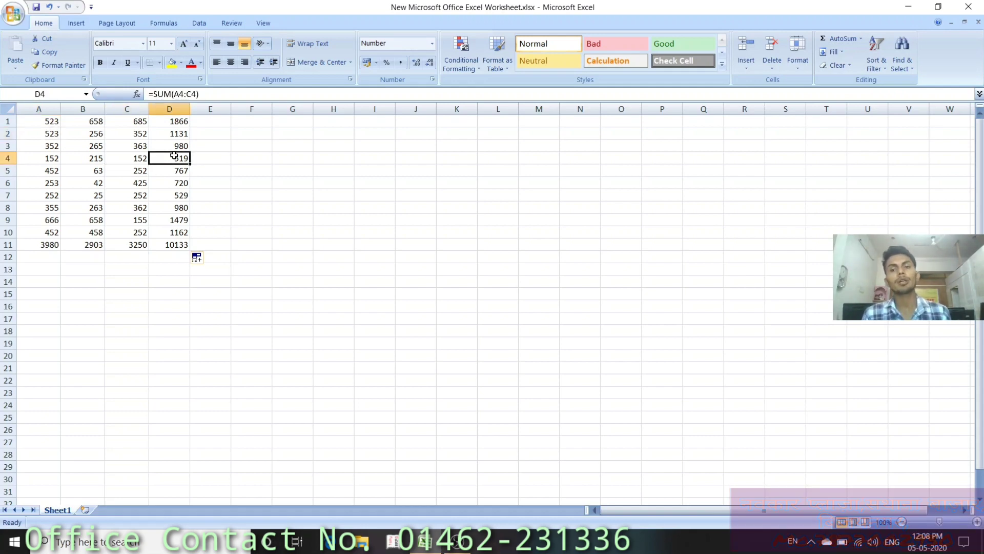
Enter the formula =A1+B4+D4+C7+A11 in cell C15 to add these scattered cells.
left_click(136, 290)
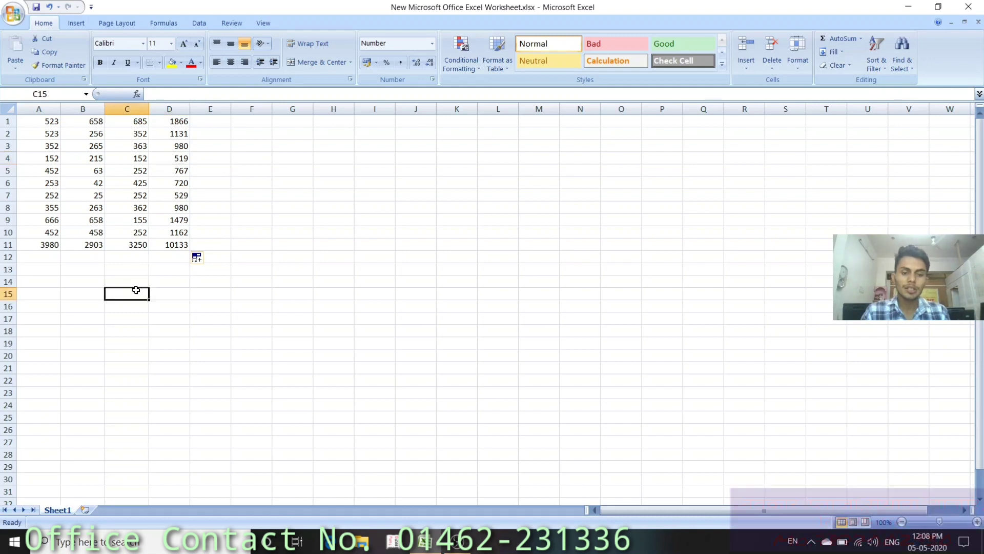
type("=")
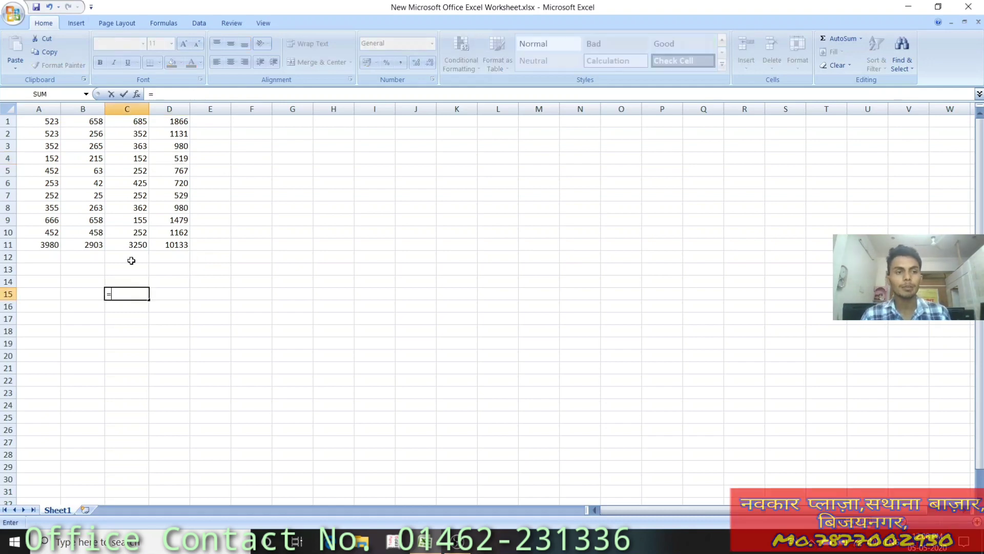
left_click(53, 121)
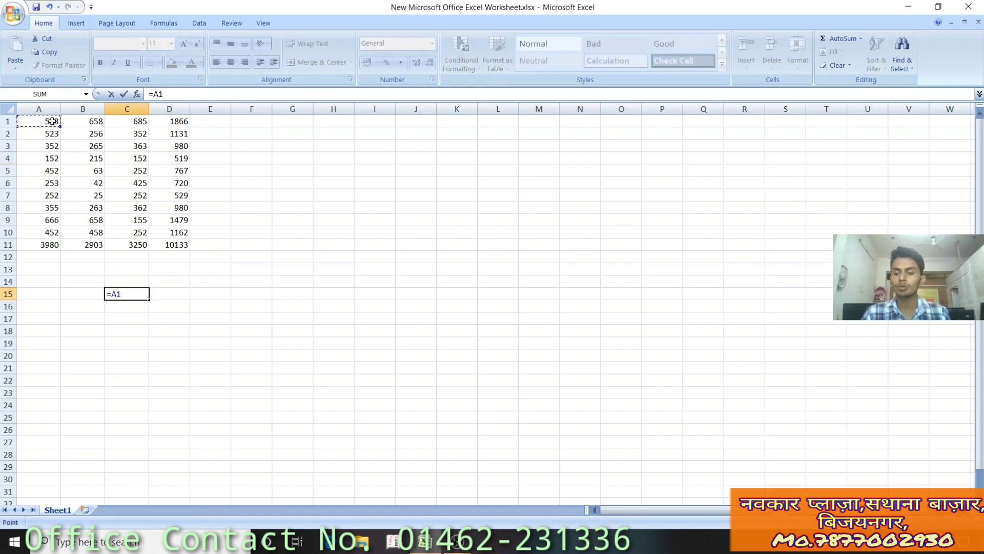
type("+")
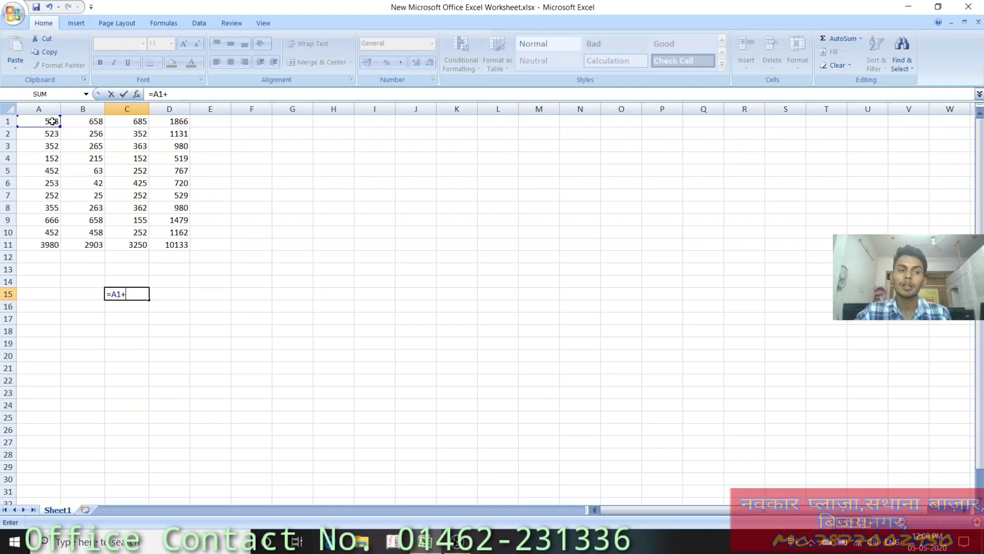
left_click(87, 157)
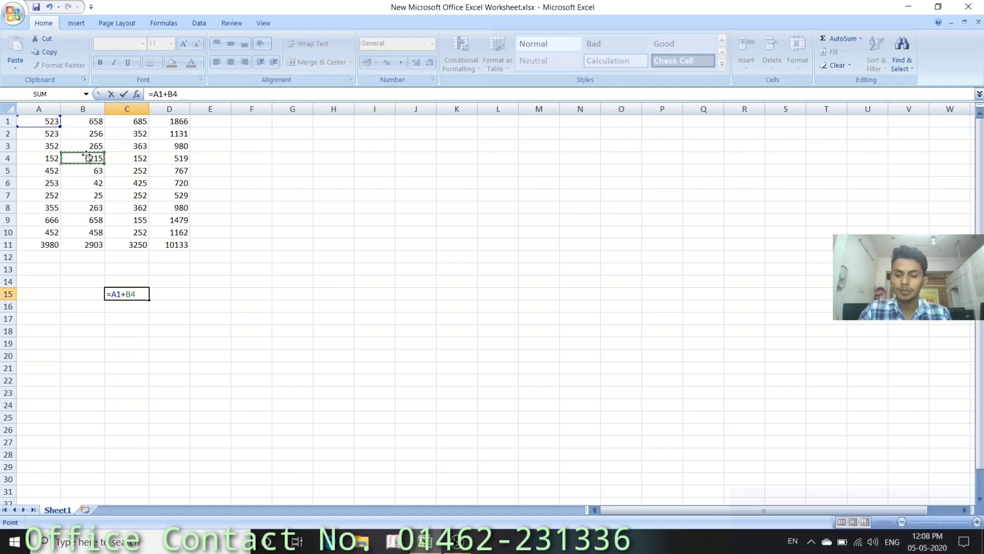
type("+")
left_click(153, 160)
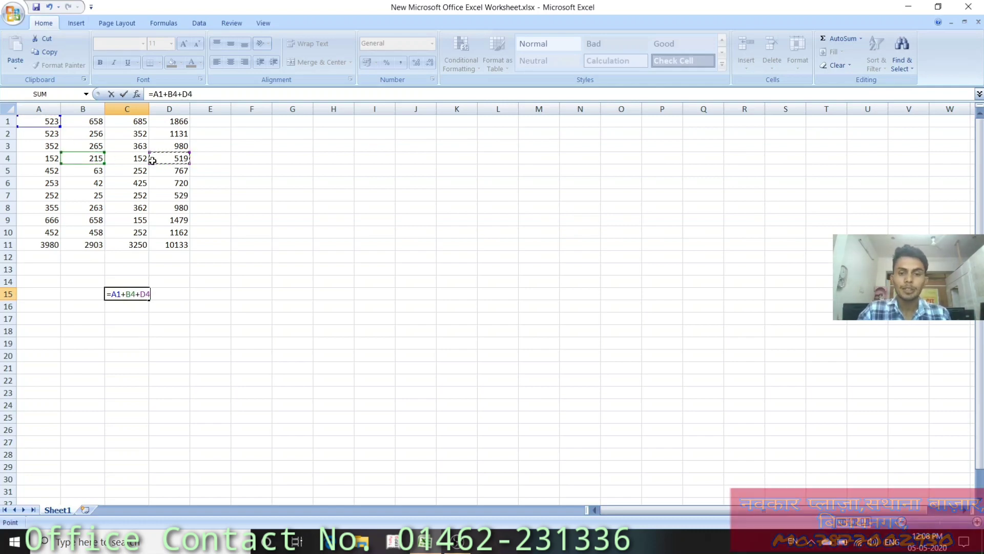
type("+")
left_click(128, 196)
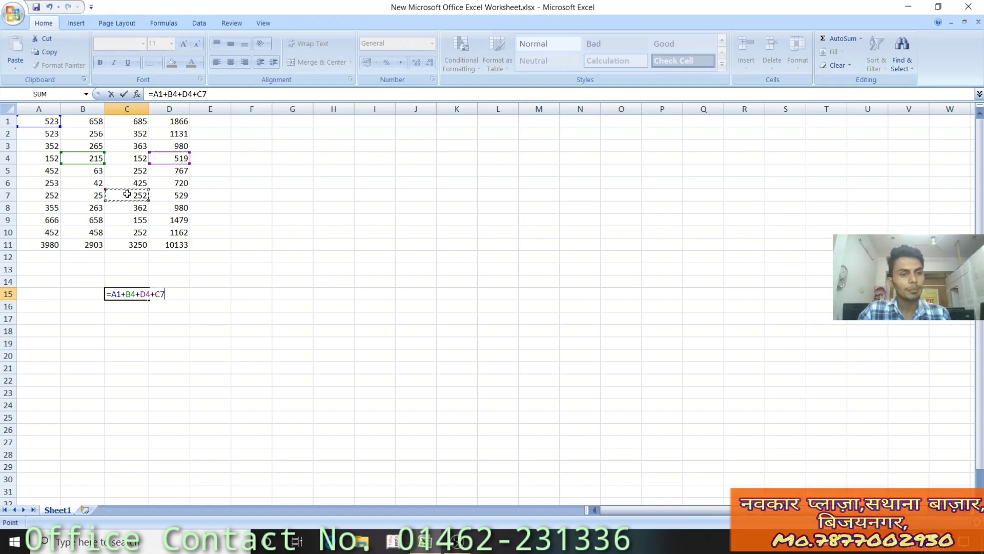
type("+")
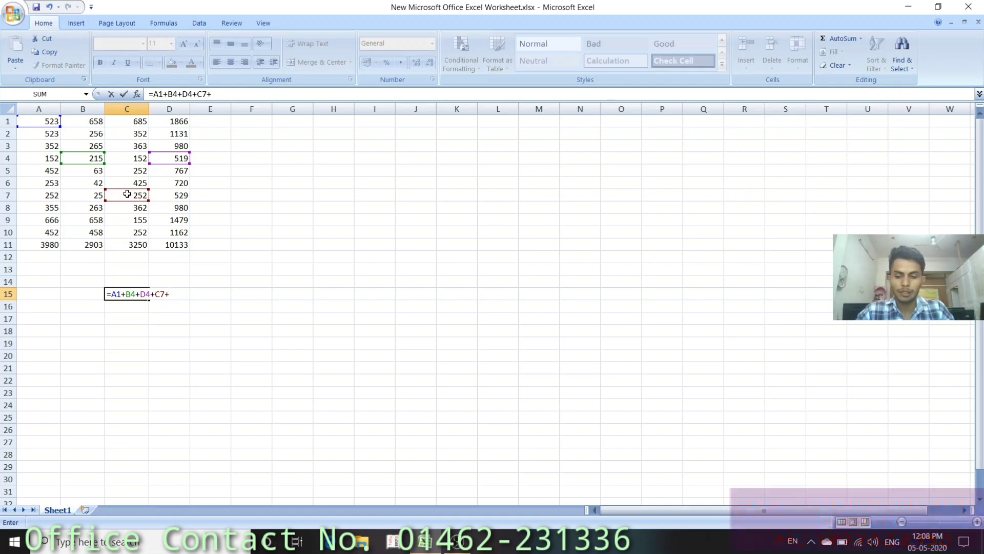
type("a11")
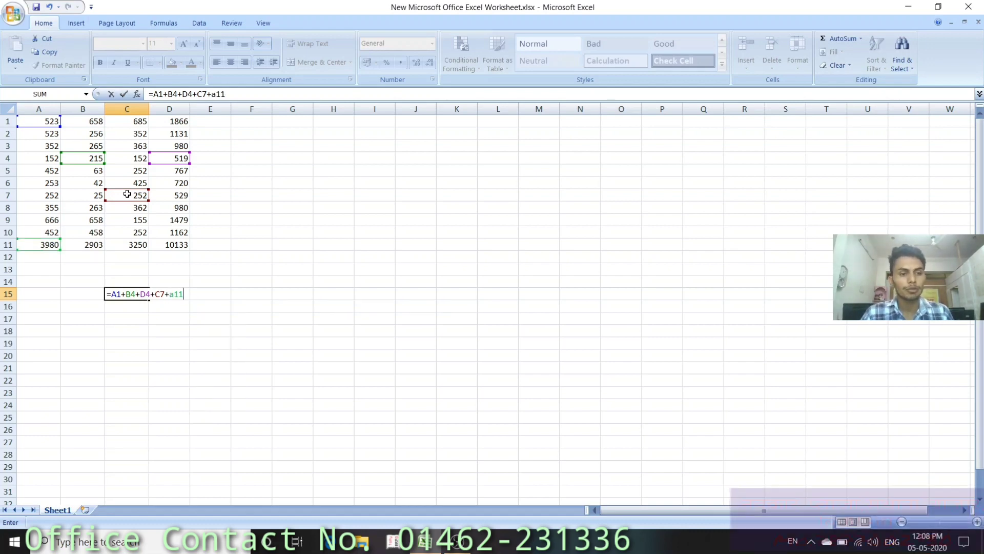
key("Return")
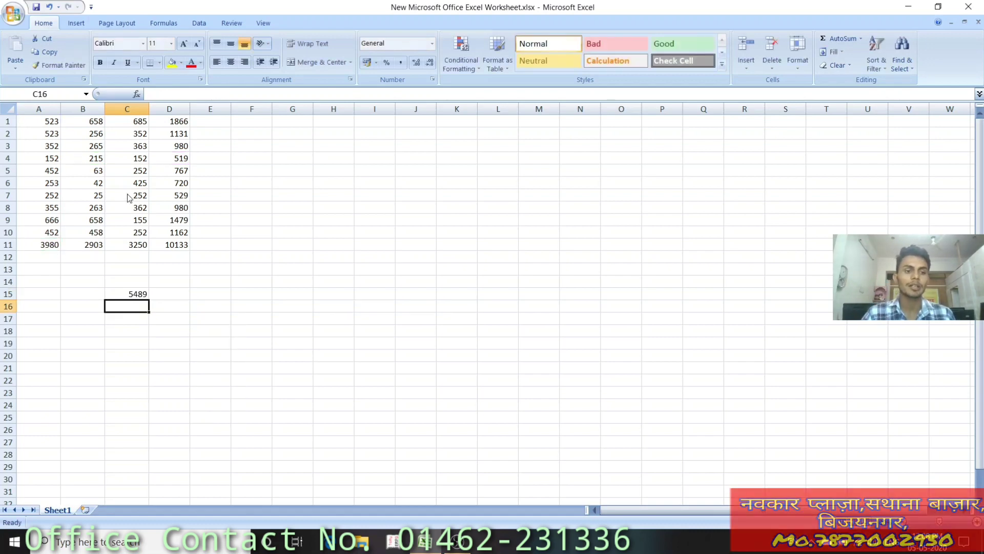
left_click(132, 297)
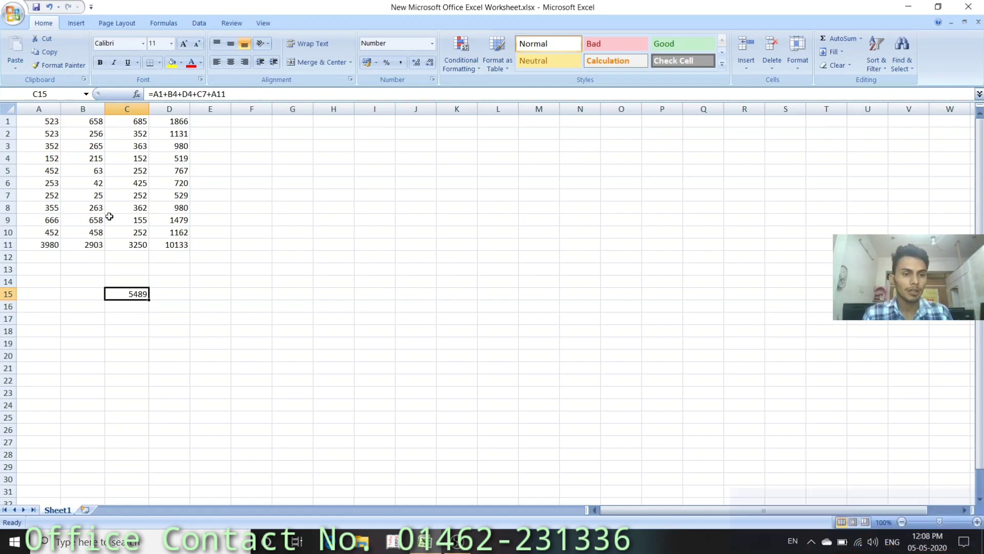
left_click(131, 245)
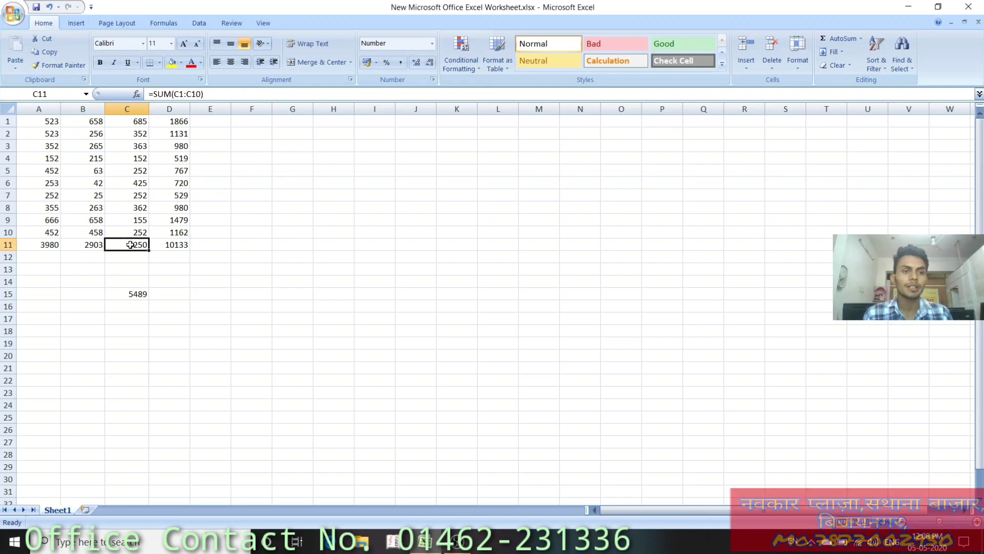
left_click(212, 119)
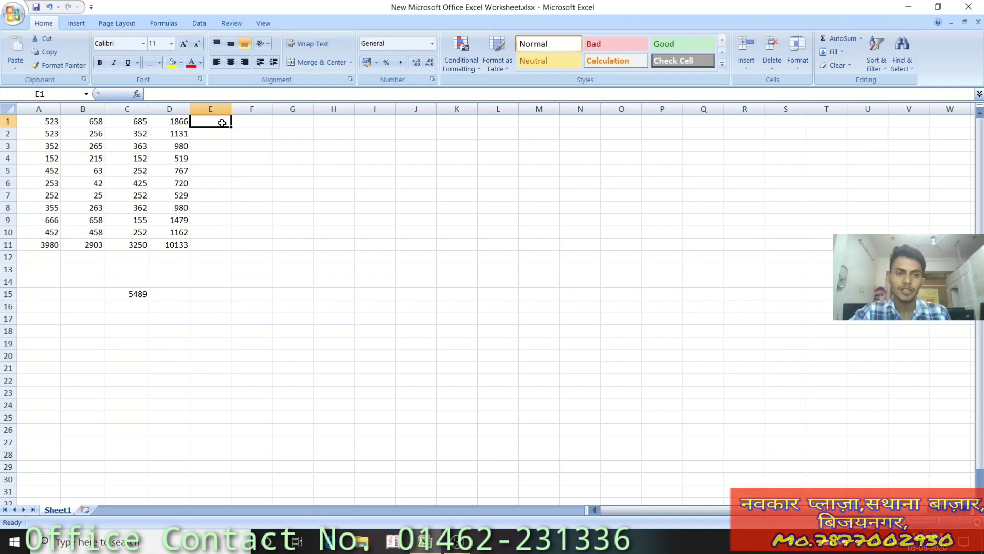
Enter the formula =D1-D2 in cell F9 to subtract the second row total from the first.
left_click(250, 219)
type("=")
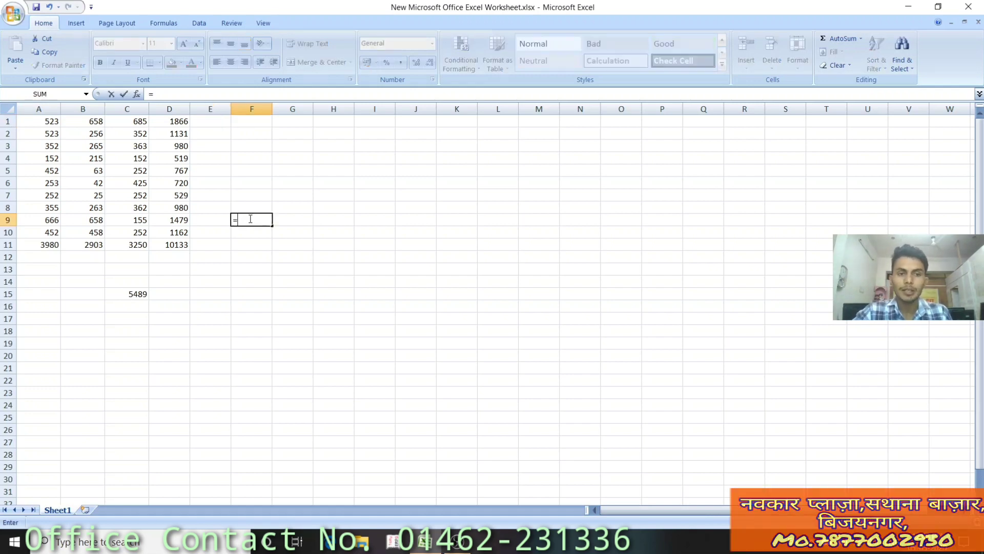
left_click(173, 121)
type("-")
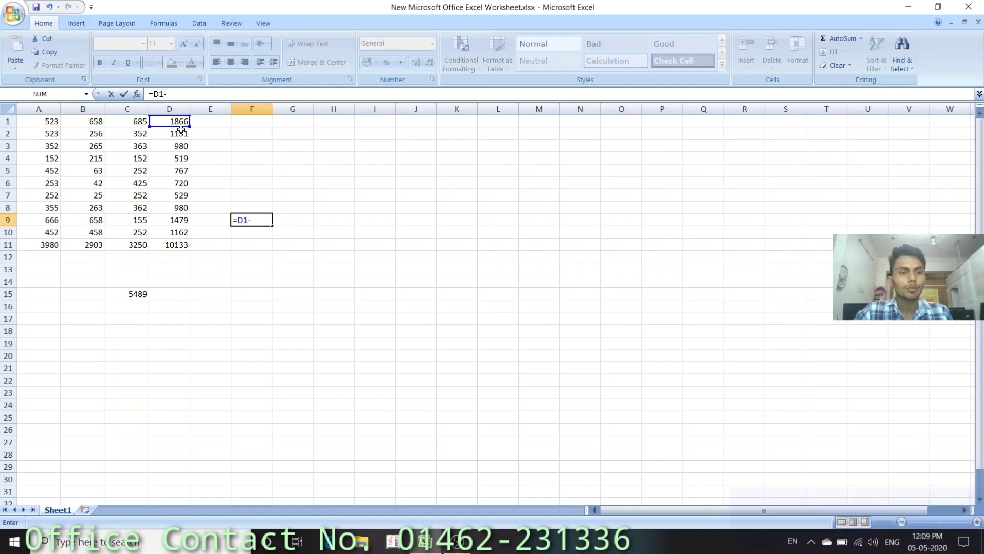
left_click(175, 136)
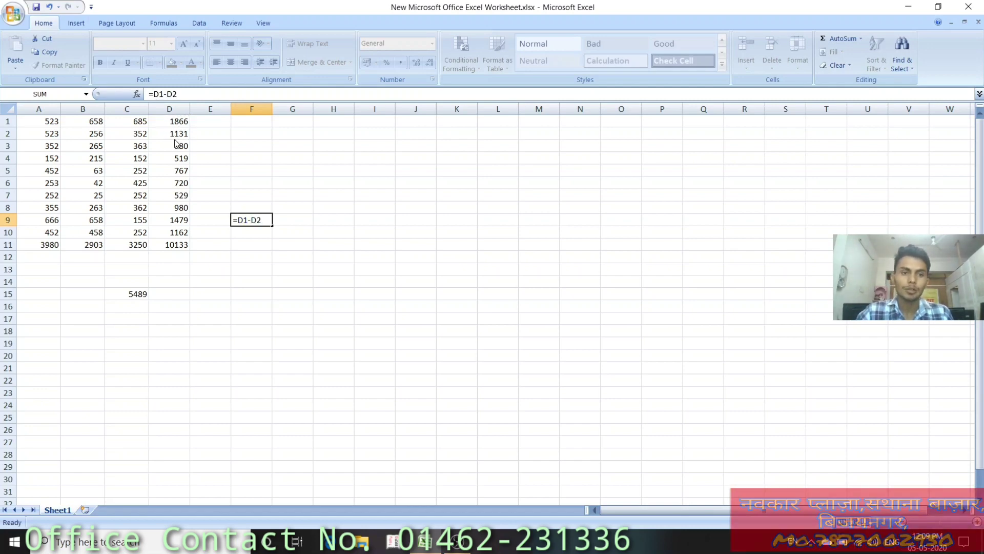
key("Return")
left_click(244, 255)
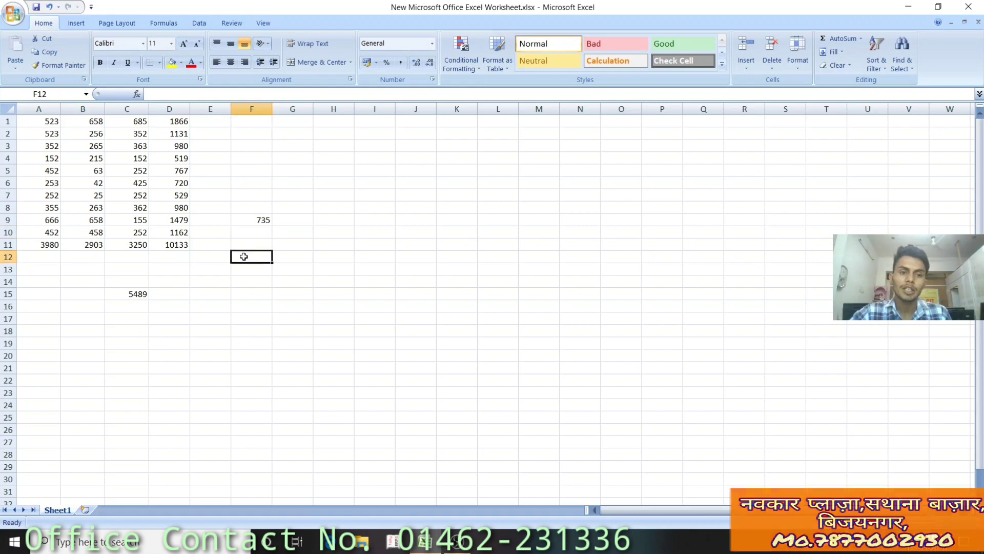
Enter the formula =480-120-155 in cell F12 to subtract several numbers in one calculation.
type("=")
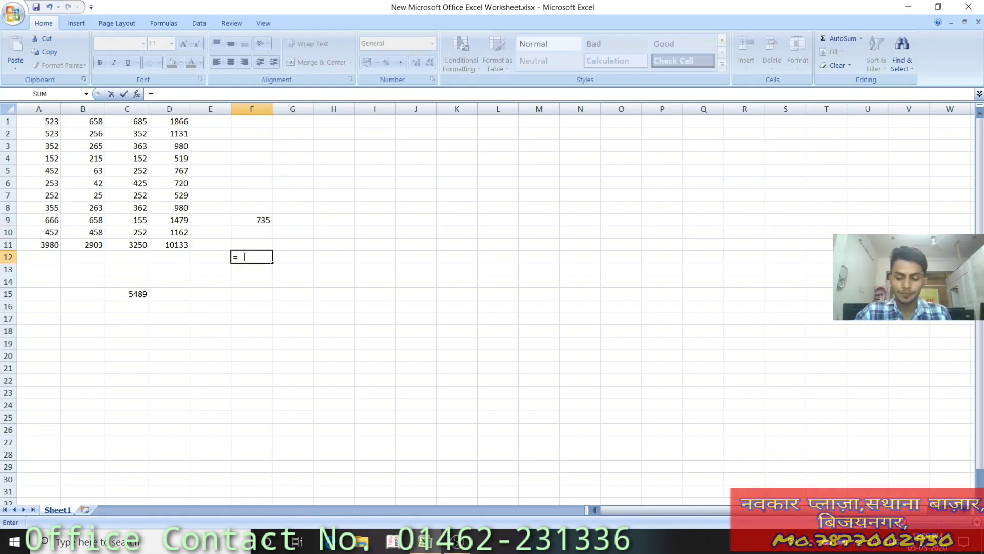
type("48")
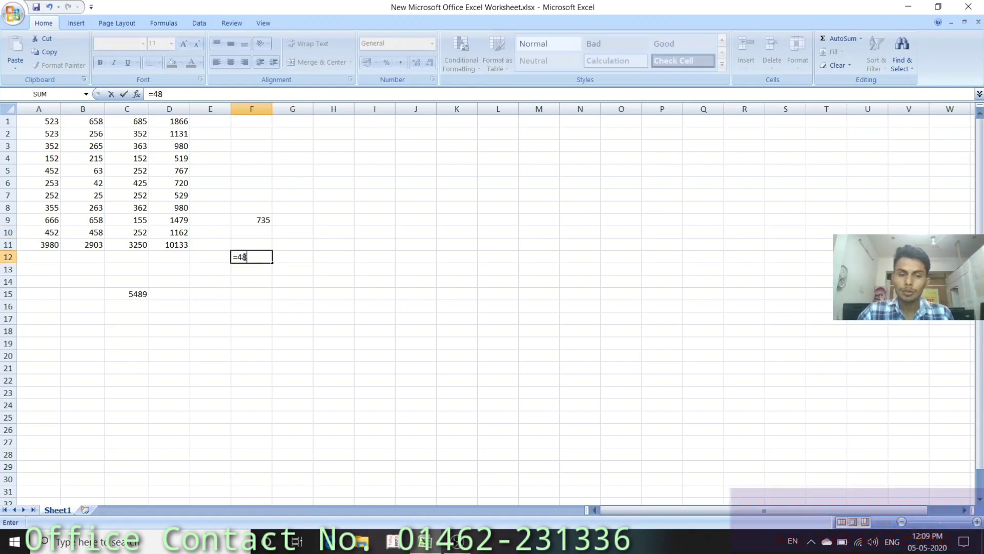
type("0-12")
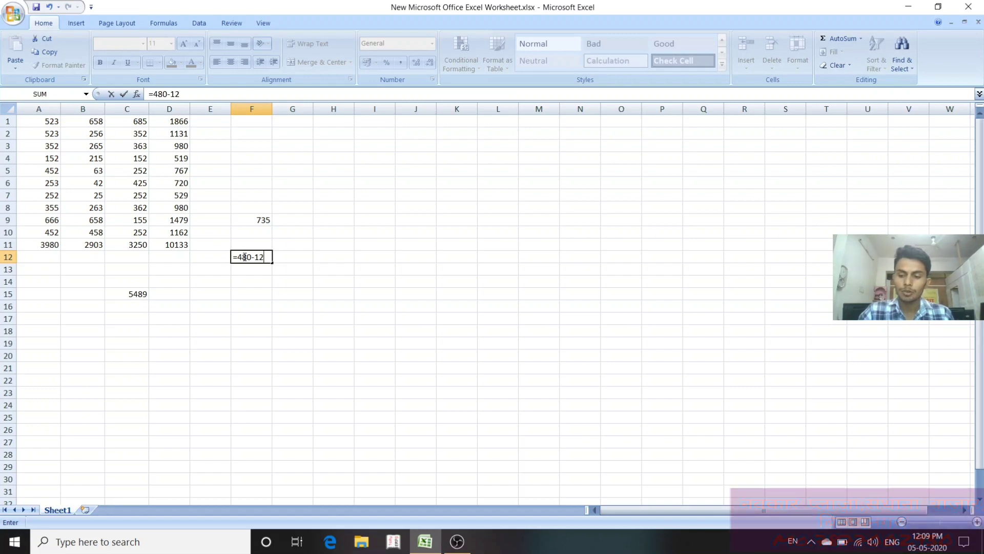
type("0-155")
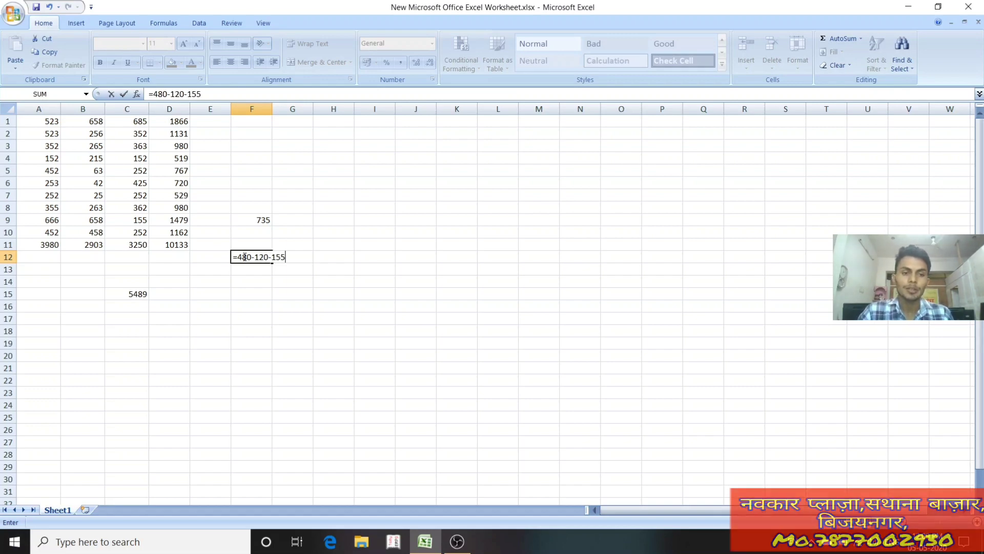
key("Return")
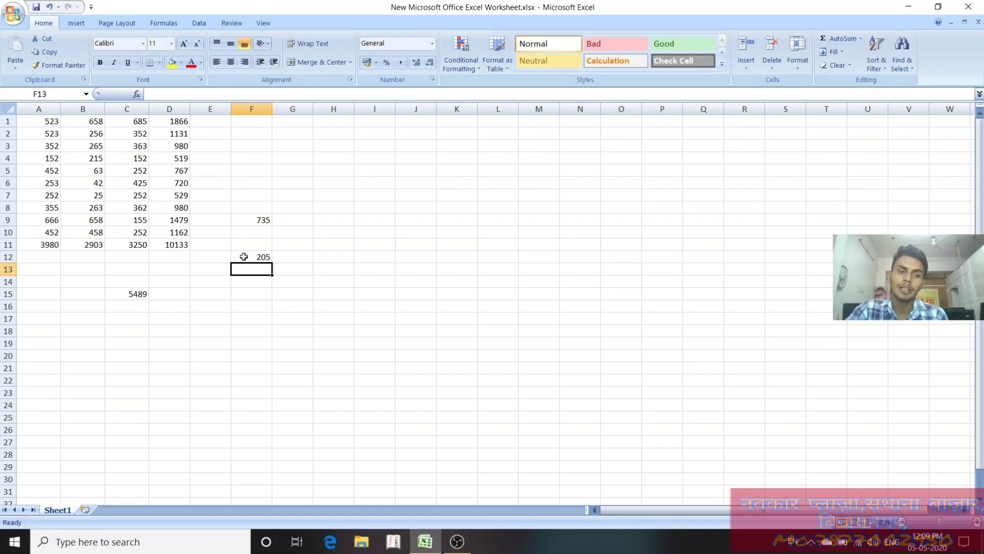
Enter the formula =788+155-579 in cell E15 to combine addition and subtraction, and check it in the cell.
left_click(229, 290)
type("=")
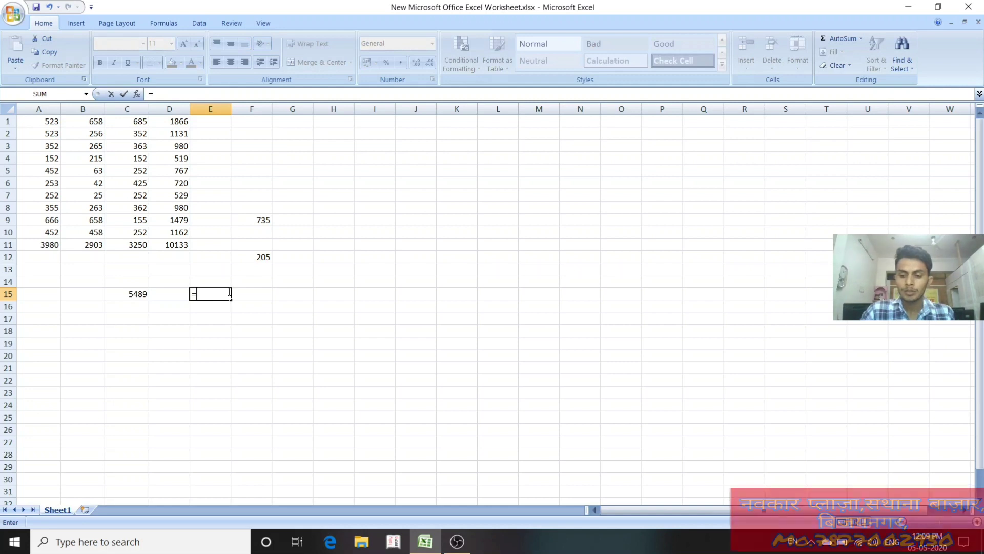
type("788")
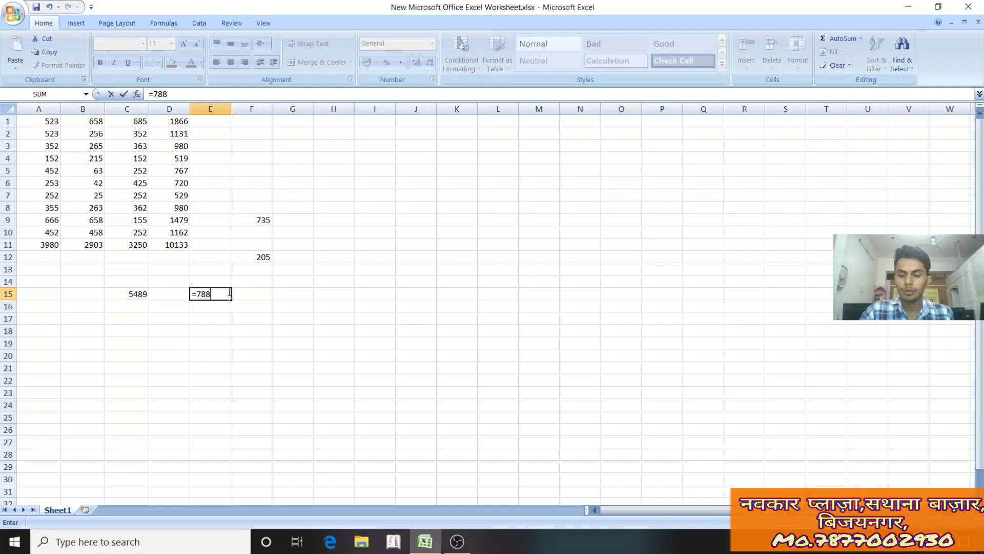
type("+155")
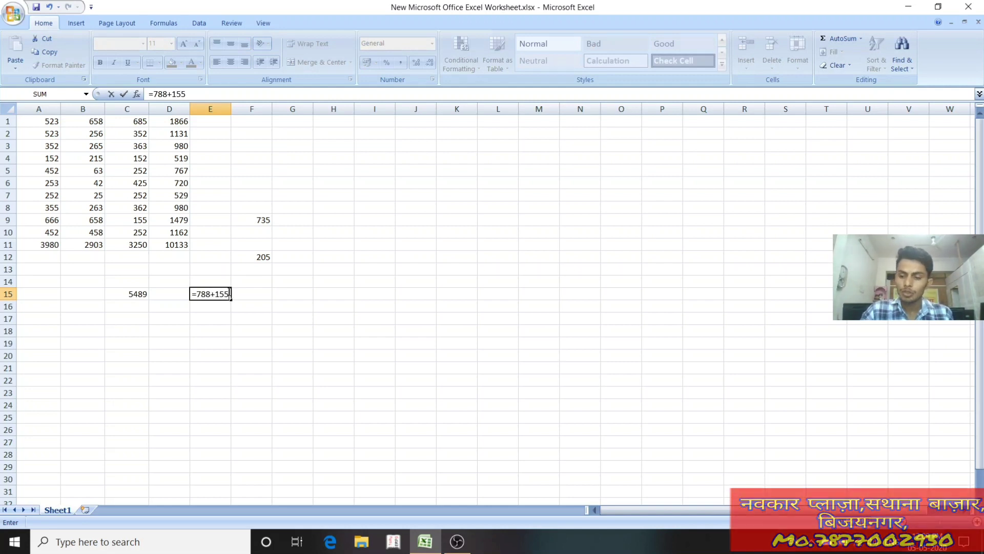
type("-579")
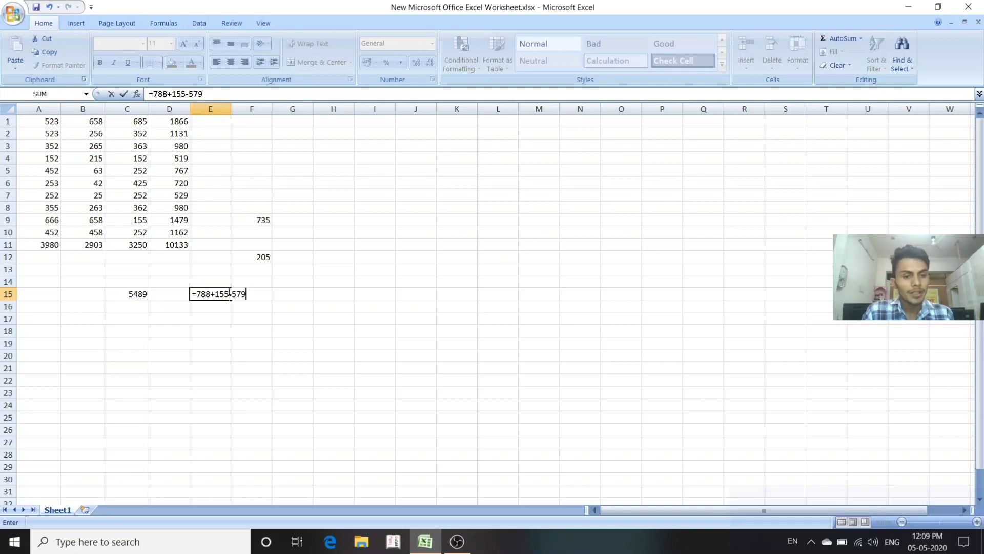
key("Return")
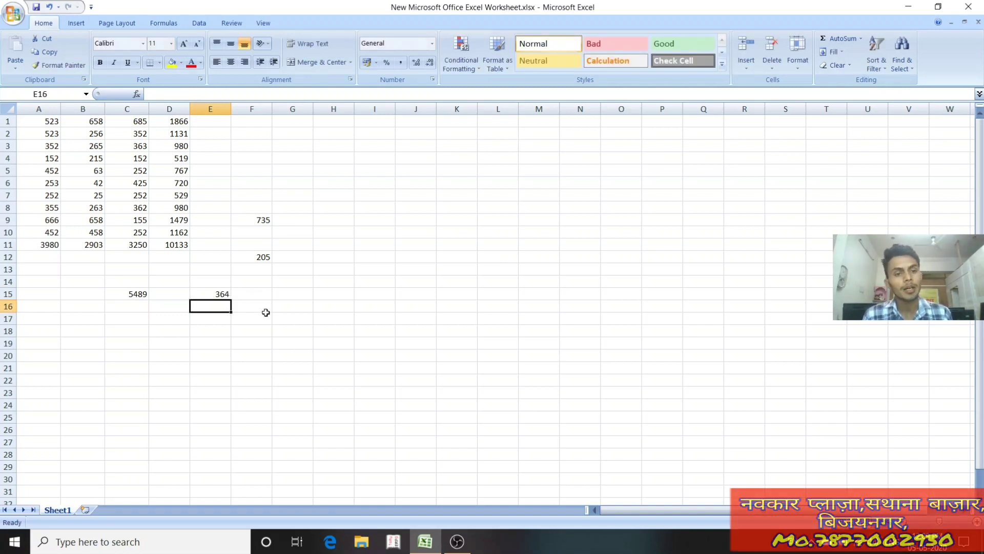
left_click(220, 296)
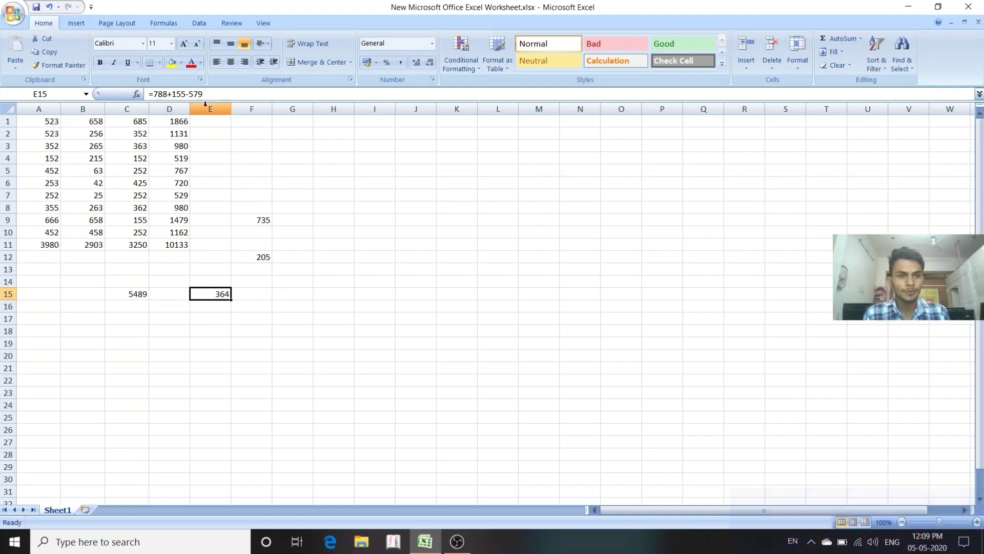
Enter the formula =15*12 in cell F4 to multiply the two numbers.
left_click(260, 155)
type("=")
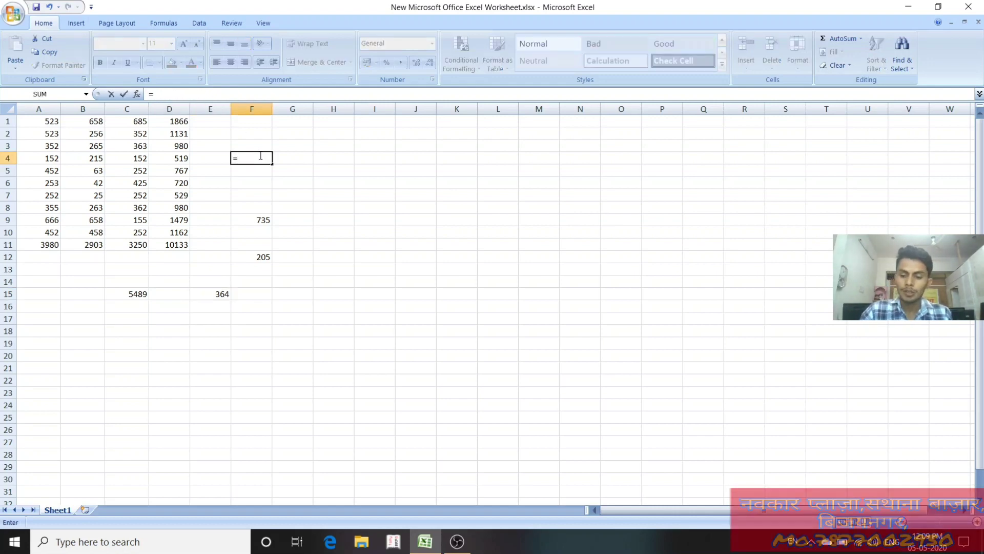
type("15")
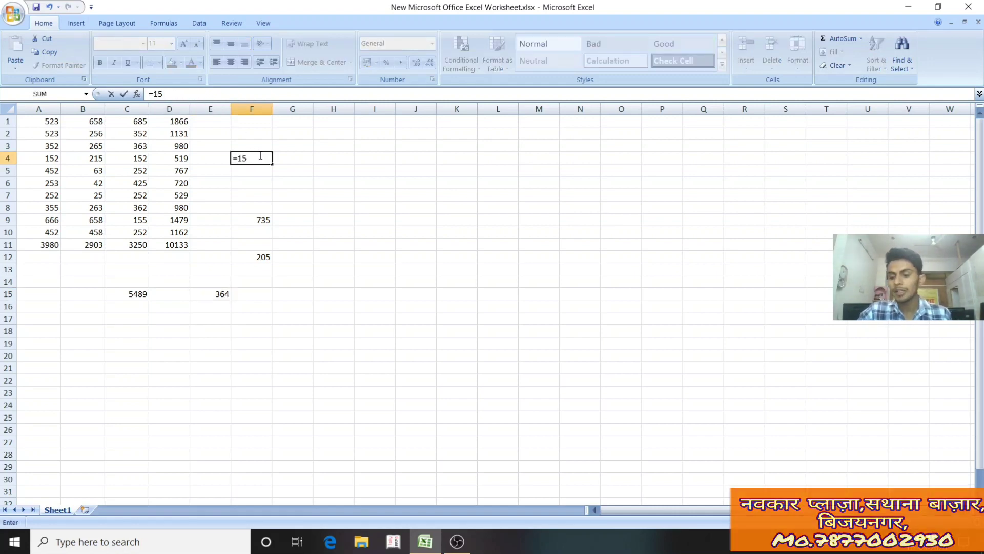
type("*")
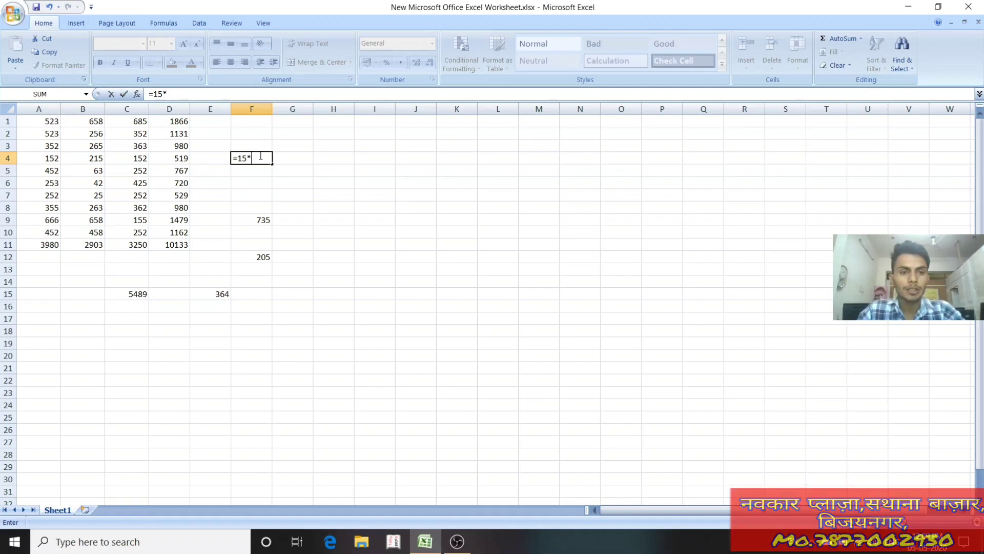
type("12")
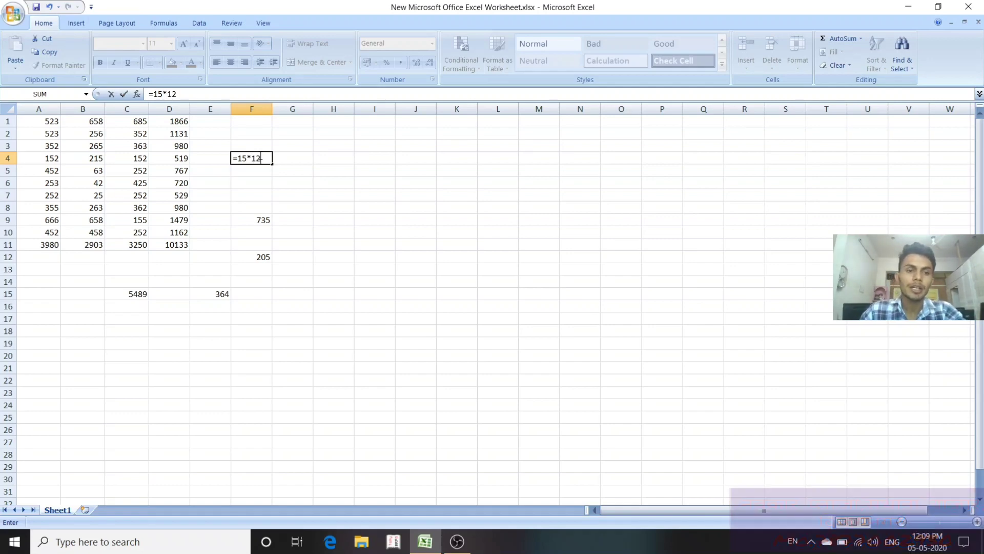
key("Return")
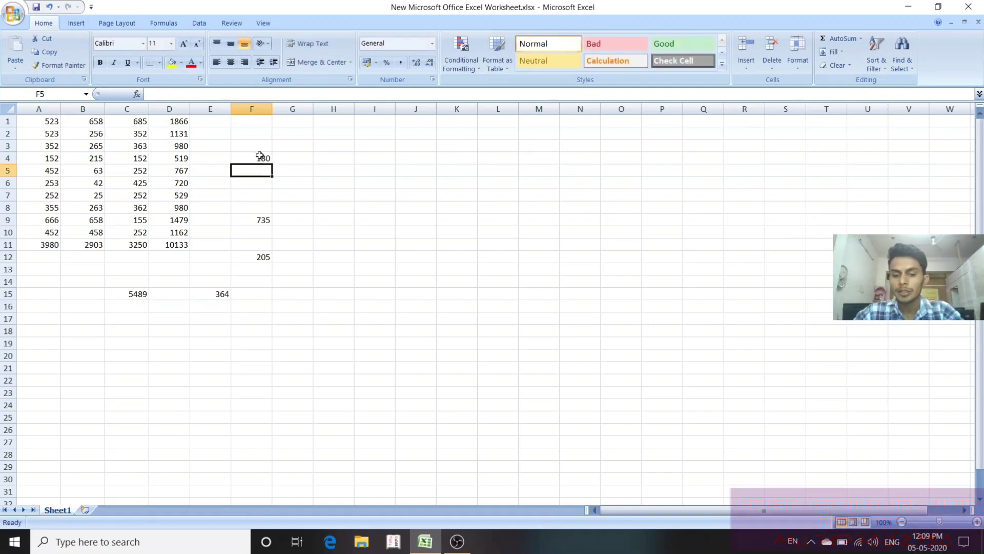
Enter the formula =180/12 in cell F5 to divide the two numbers.
type("=180")
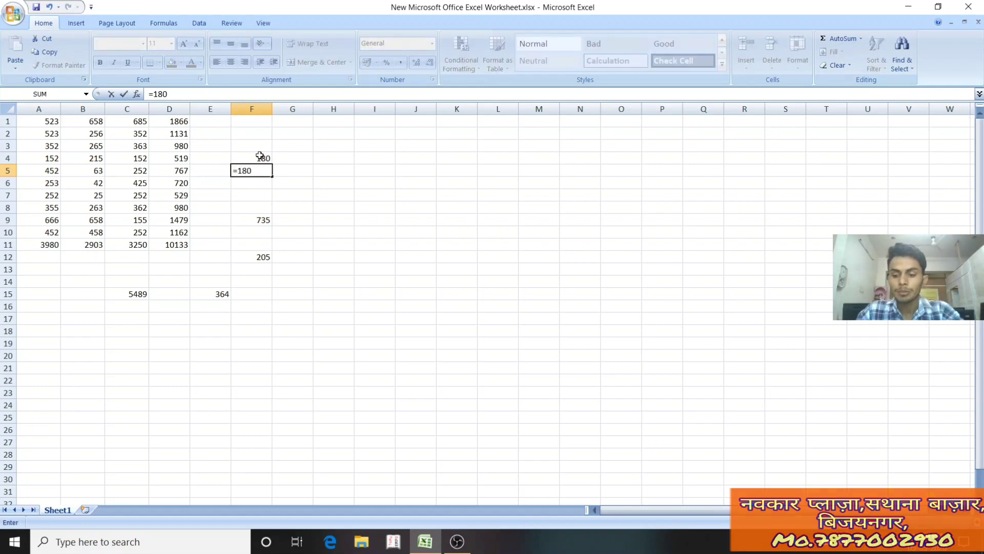
type("/")
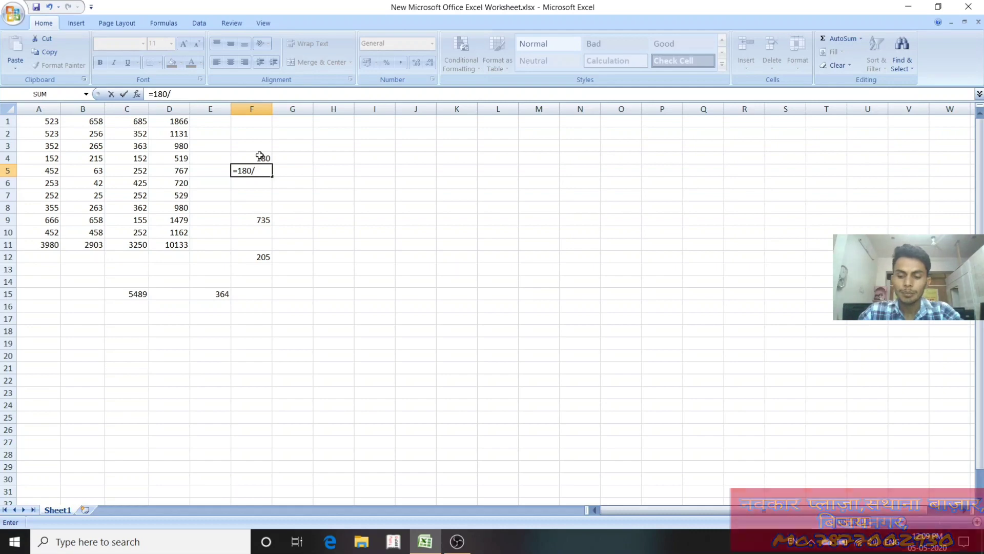
type("12.")
key("Return")
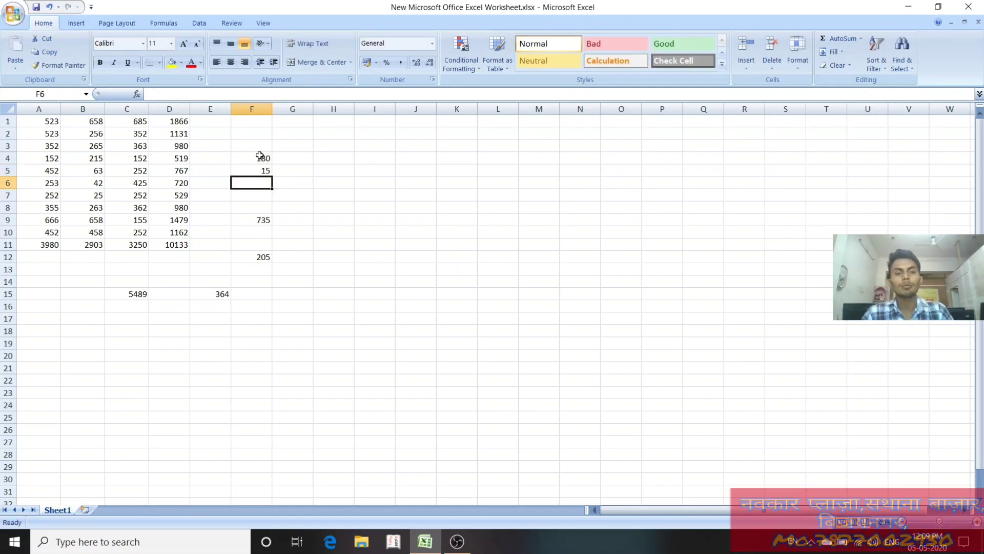
Enter the formula =180/12*12+45-20 in cell H7 to combine all four arithmetic operations, and review the formula.
left_click(318, 200)
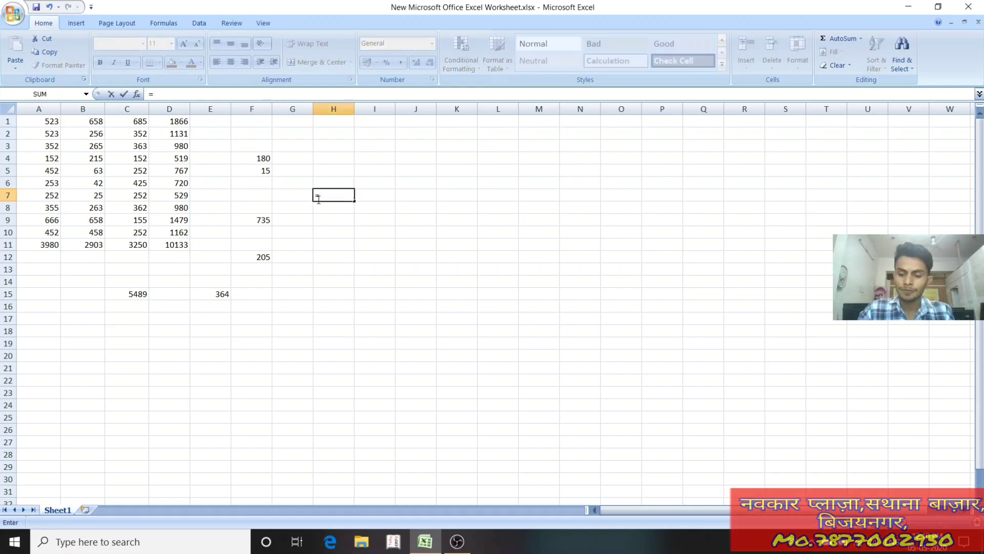
type("180/12")
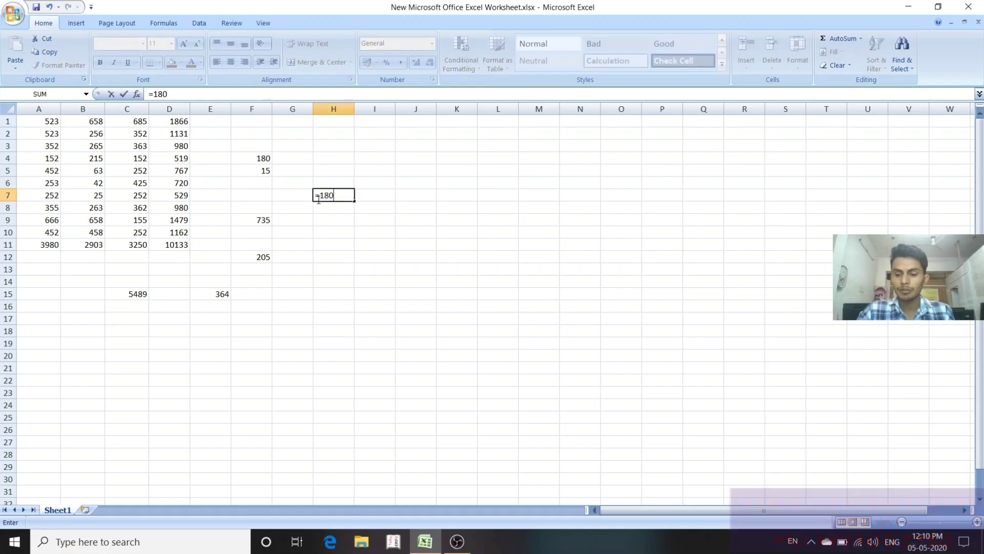
type("*")
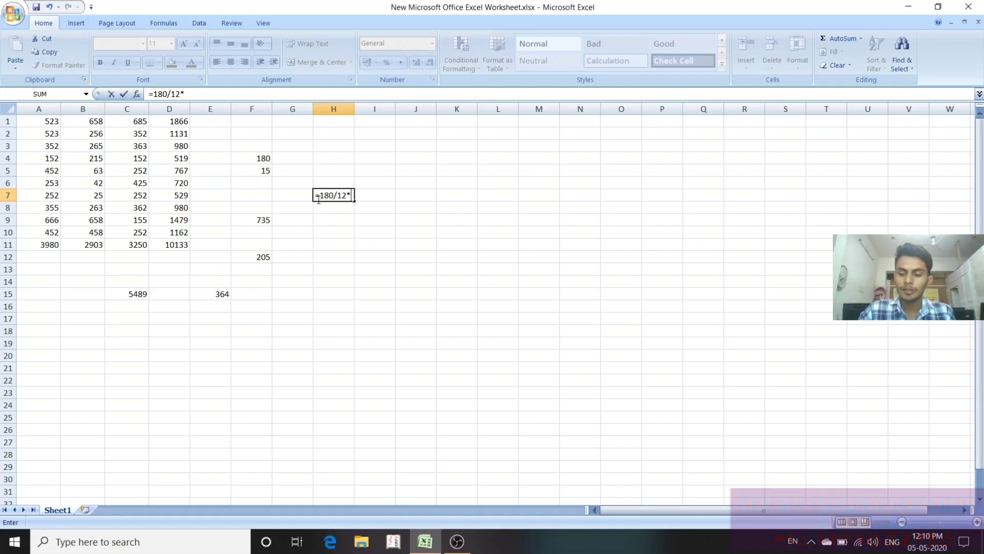
type("12")
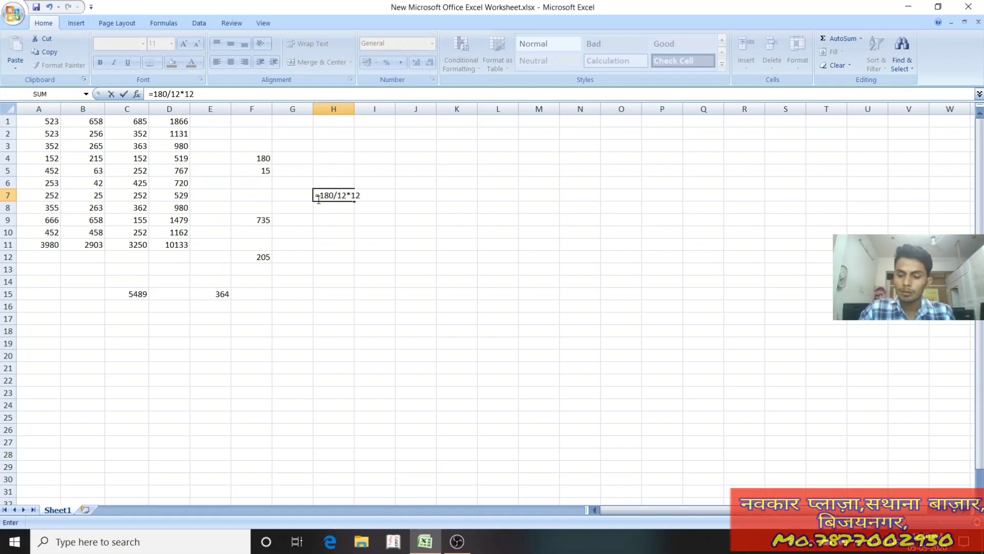
type("+")
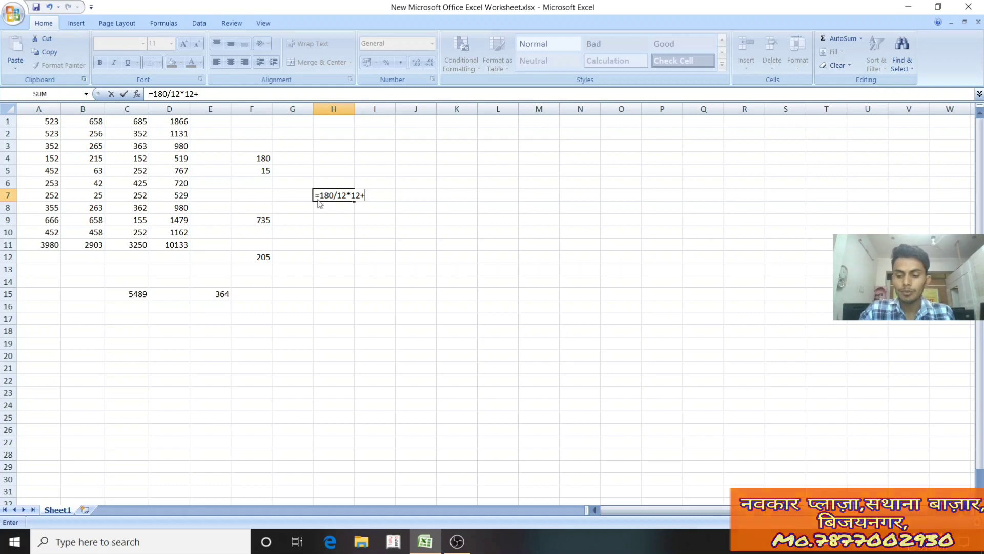
type("45-")
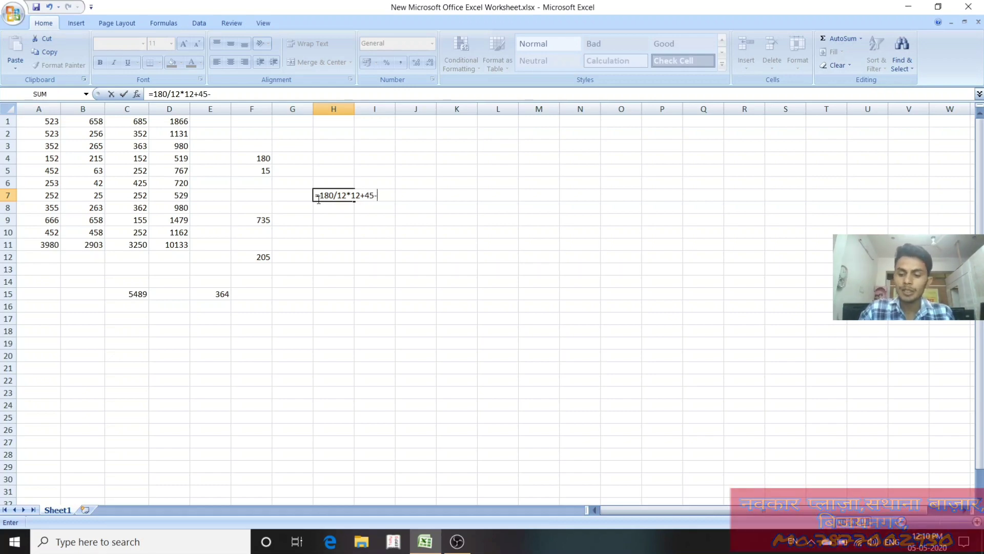
type("12")
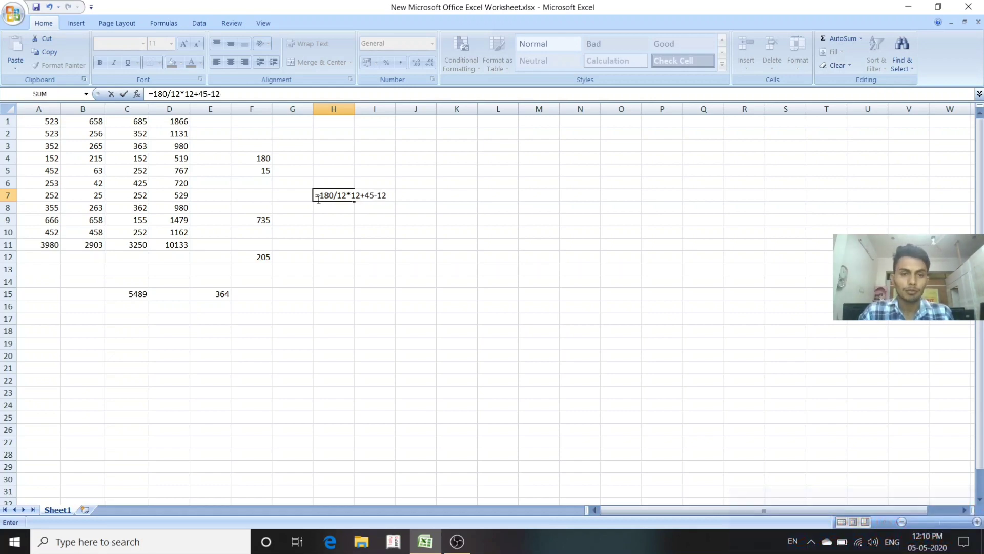
key("BackSpace")
key("BackSpace")
type("20")
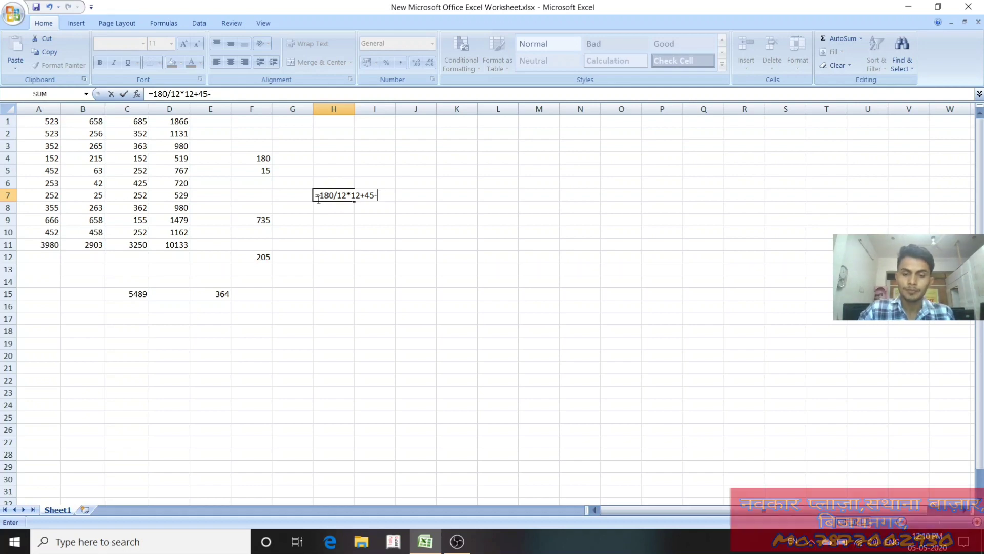
key("Return")
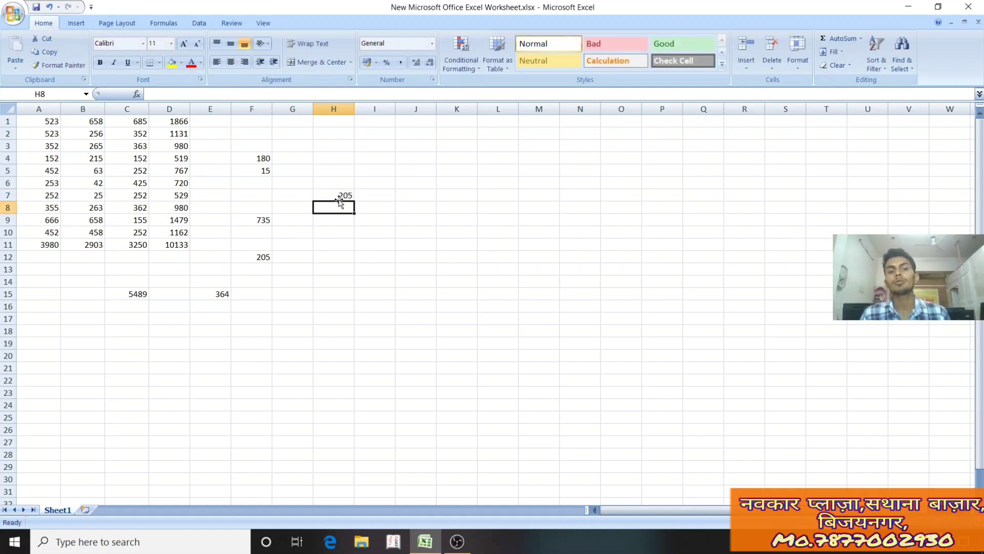
left_click(339, 194)
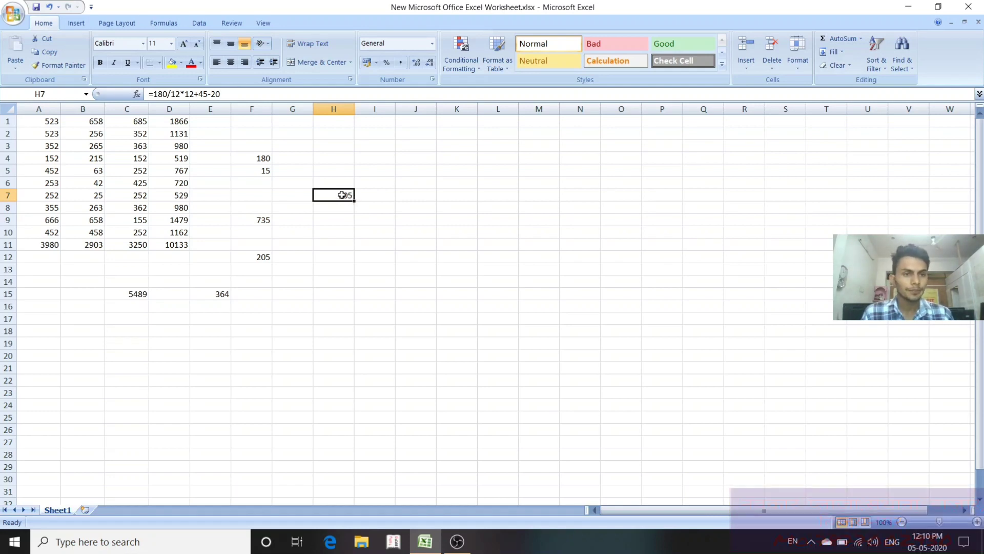
left_click(341, 244)
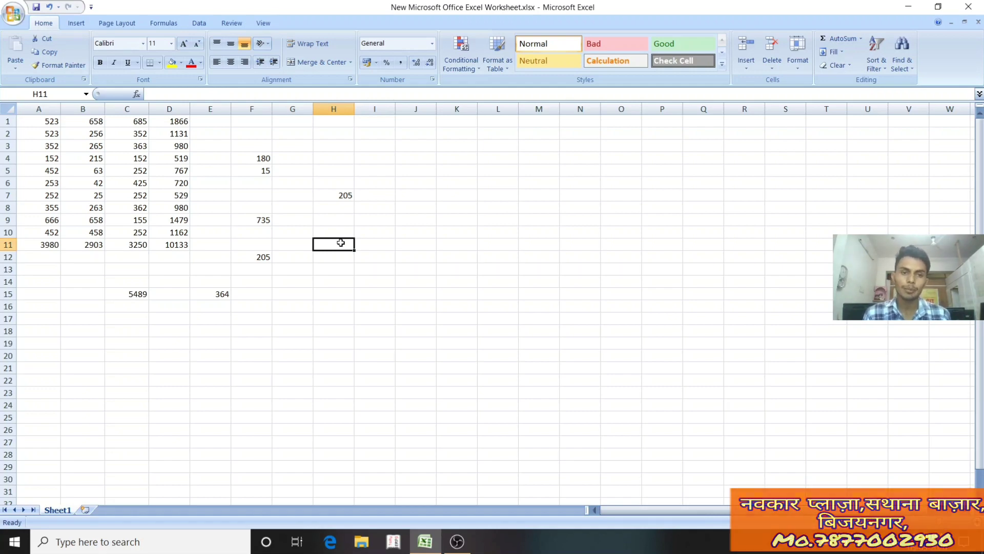
left_click(343, 193)
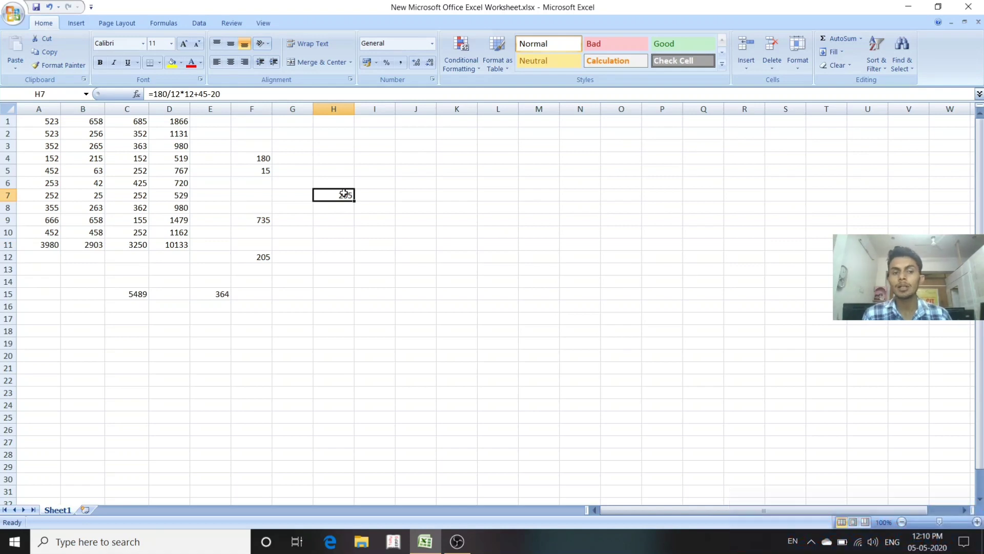
left_click(284, 211)
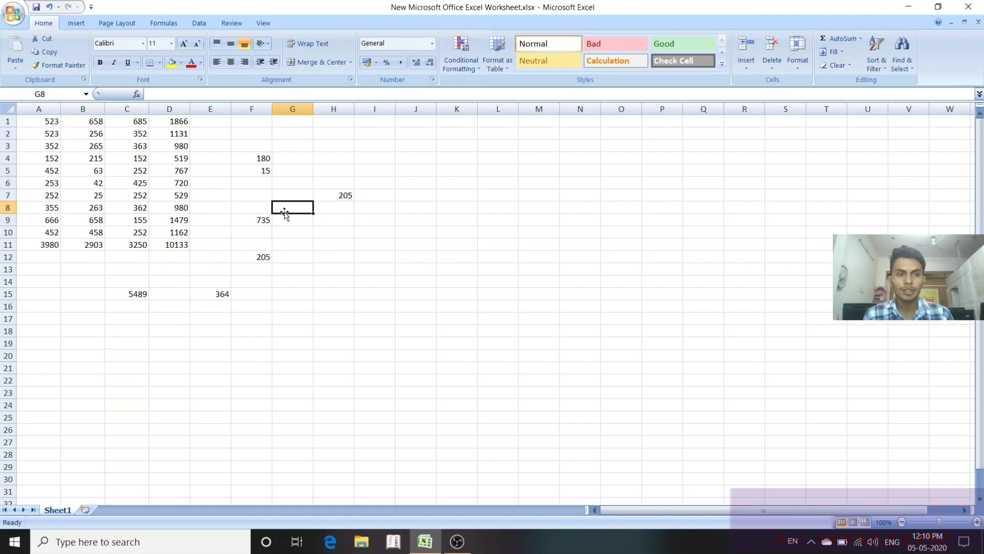
left_click(186, 281)
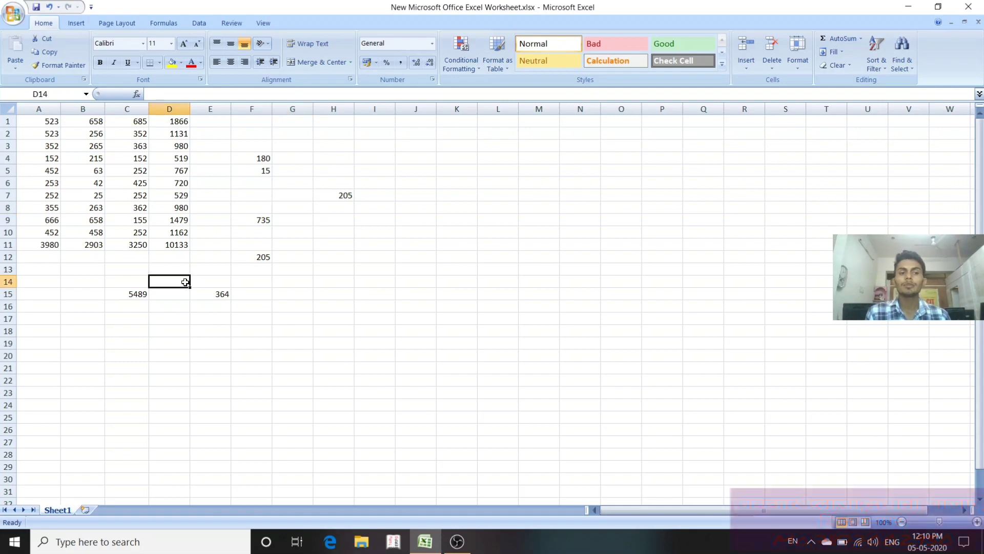
left_click(251, 267)
left_click(321, 254)
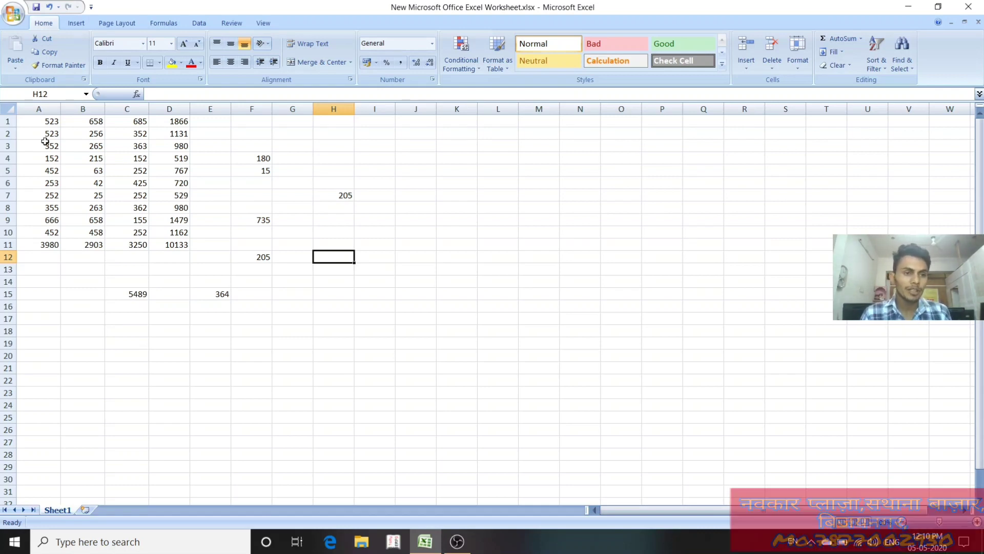
Enter an AVERAGE formula for the range A1:D11 in cell C18.
left_click_drag(32, 124, 185, 254)
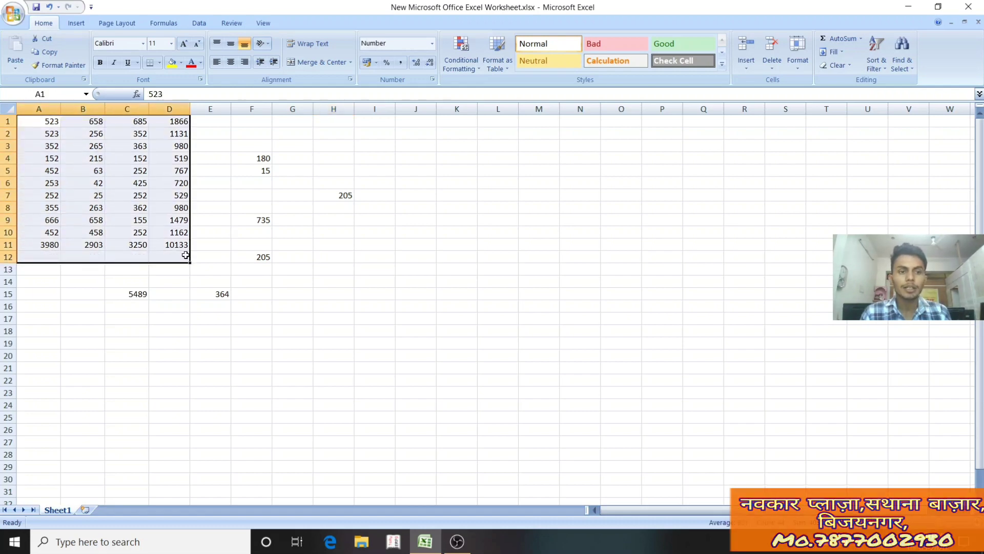
left_click(159, 241)
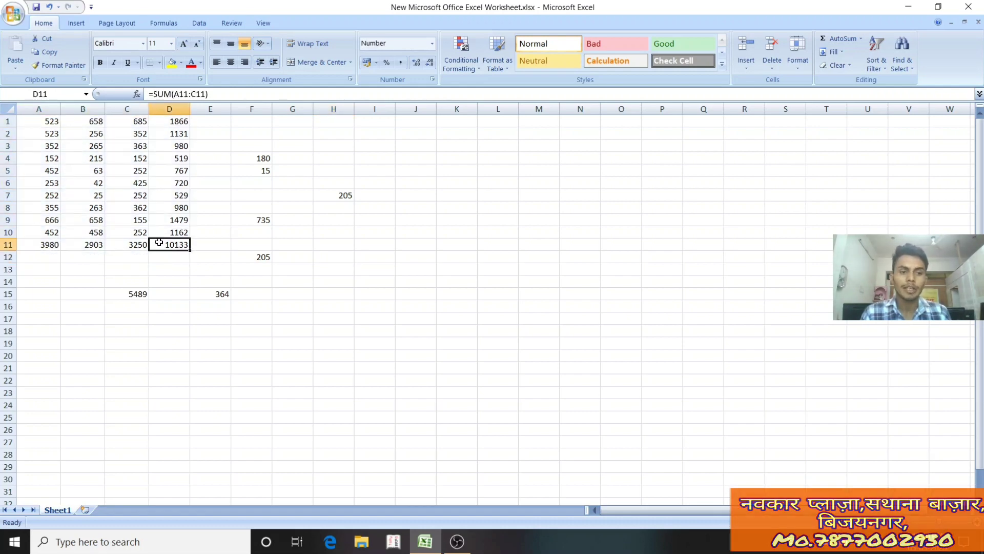
left_click(125, 328)
type("=")
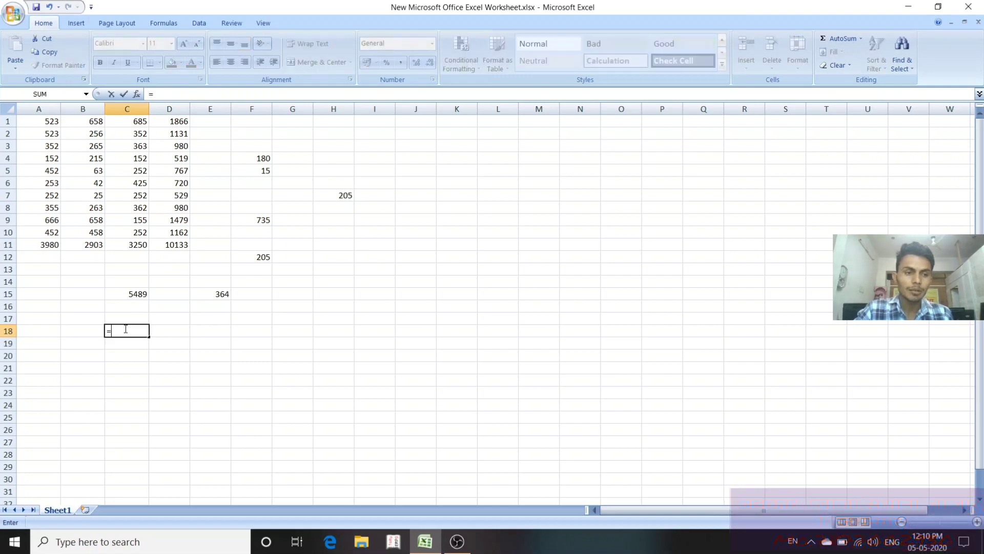
type("avera")
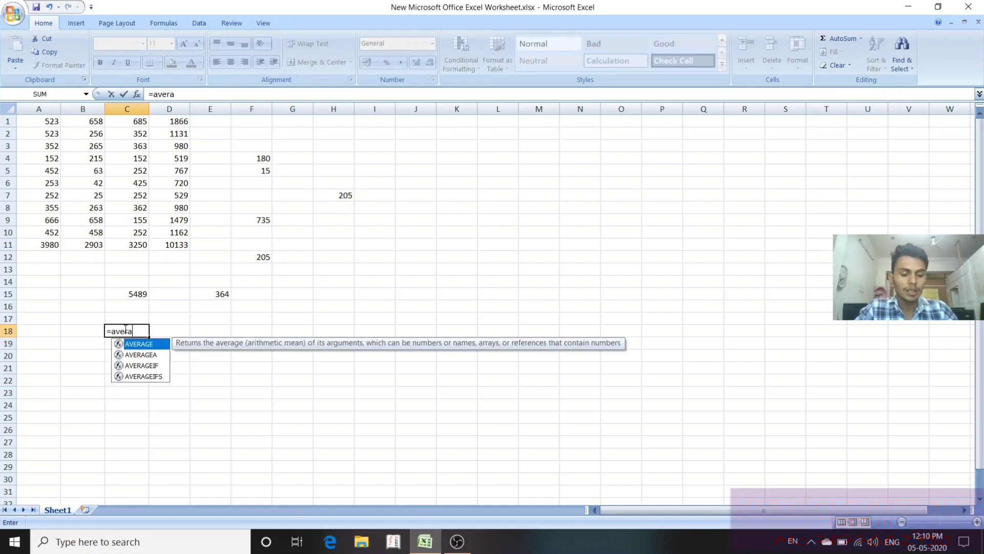
type("ge(")
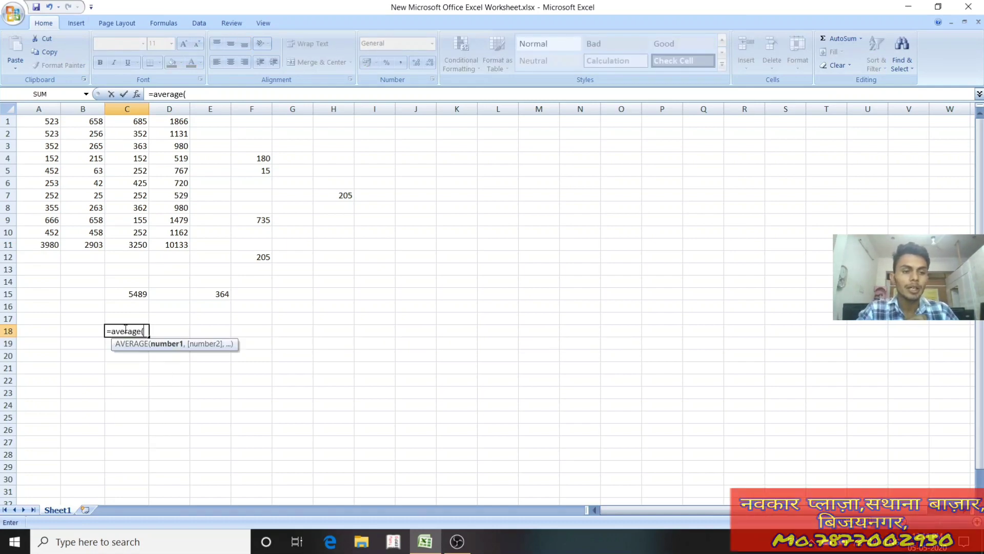
left_click(40, 119)
left_click_drag(40, 119, 178, 246)
type(")")
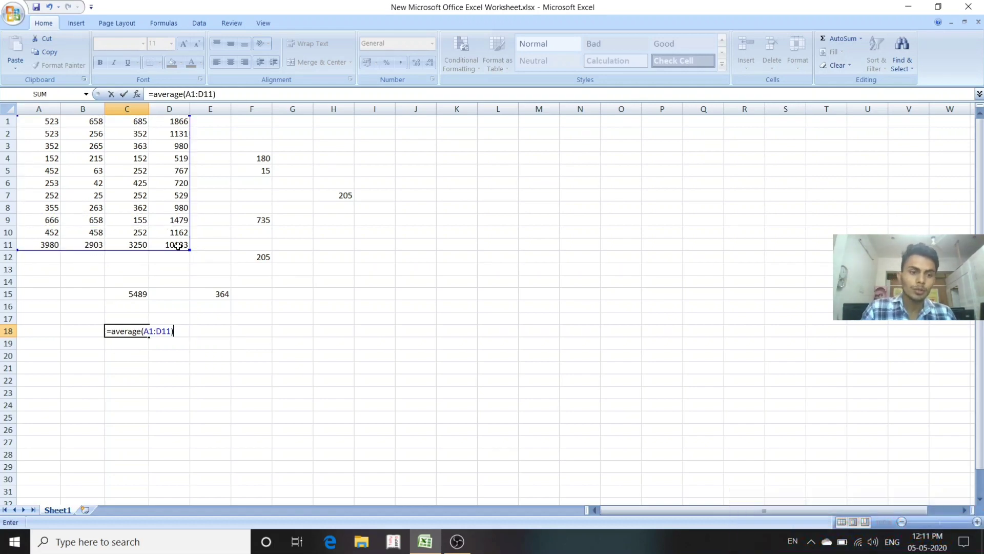
key("Return")
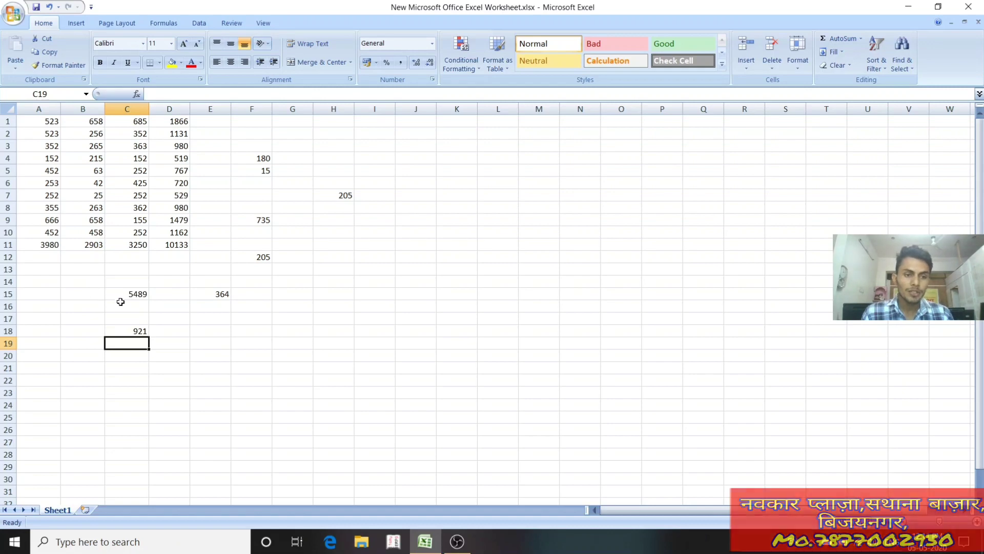
Enter the formula =sum(A1:D11) in cell E17 to total the whole data range.
left_click(200, 321)
type("=")
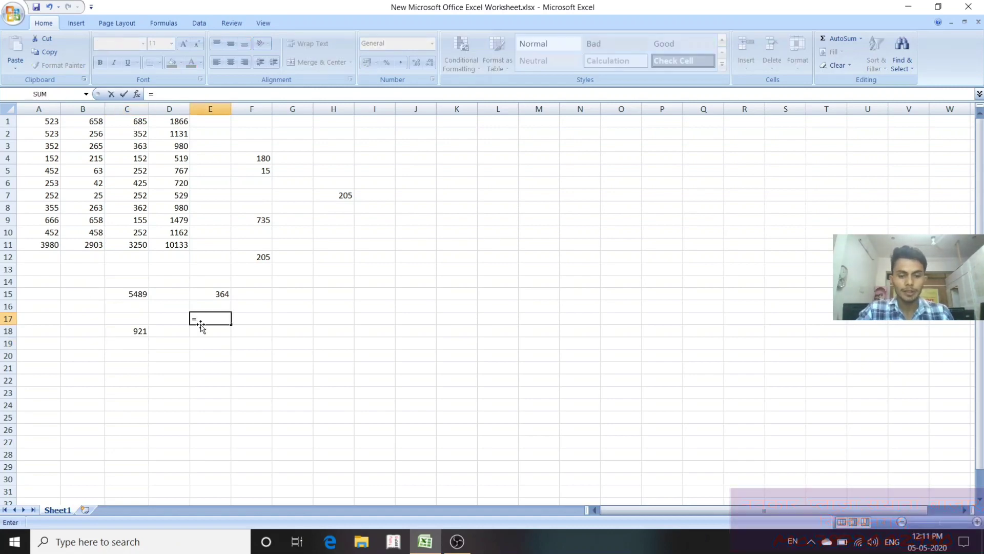
type("su")
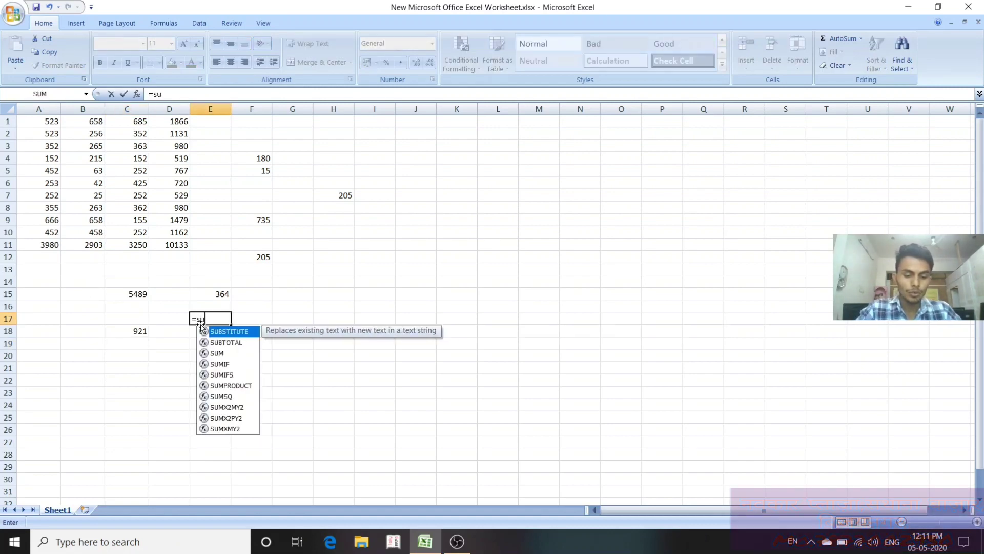
type("m(")
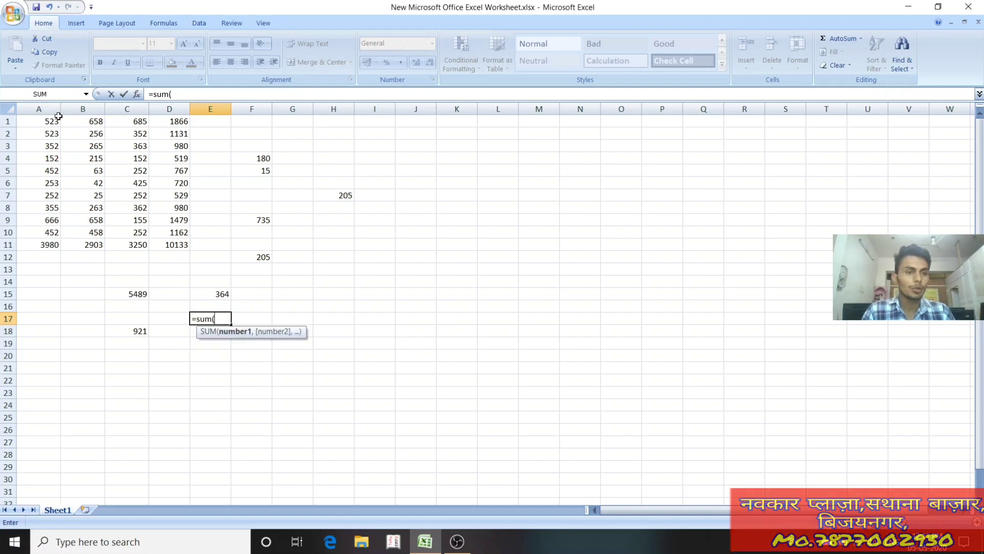
left_click_drag(43, 119, 174, 245)
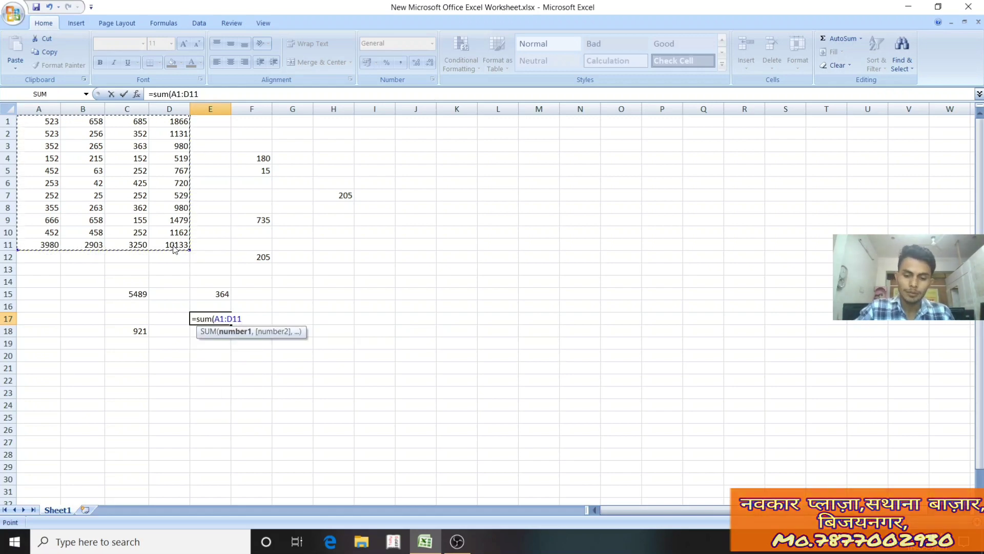
type(")")
key("Return")
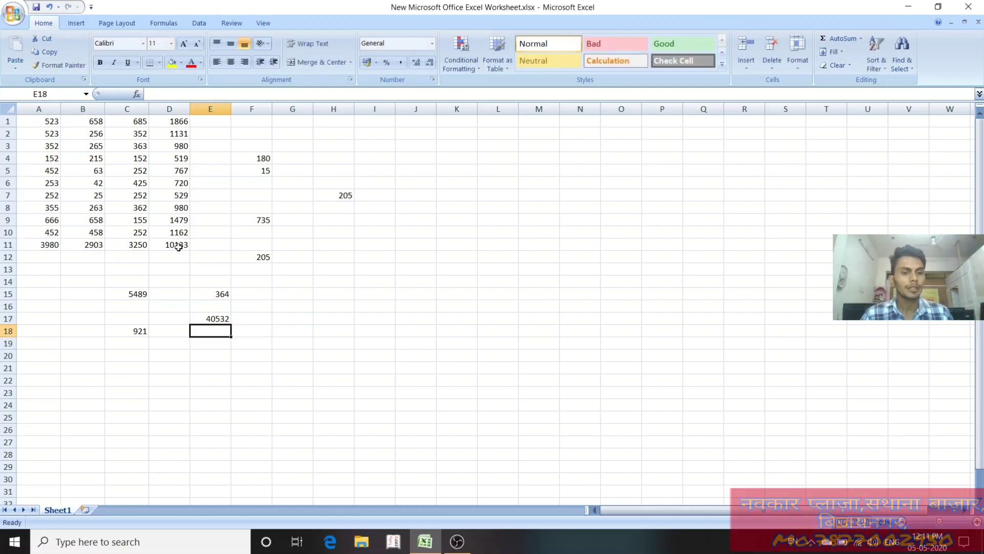
Enter a COUNT formula for the range A1:D11 in cell E19 and check it.
left_click(214, 344)
type("=count")
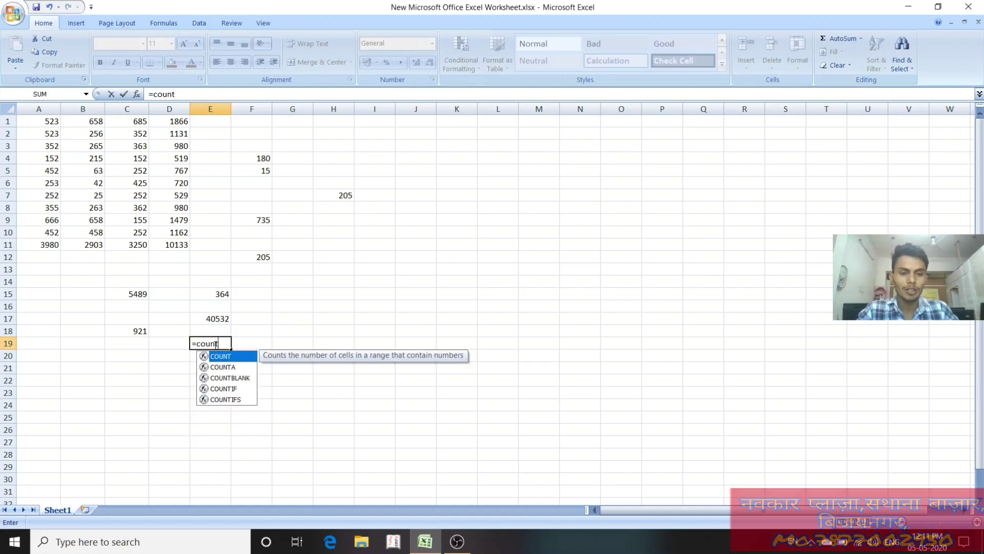
type("(")
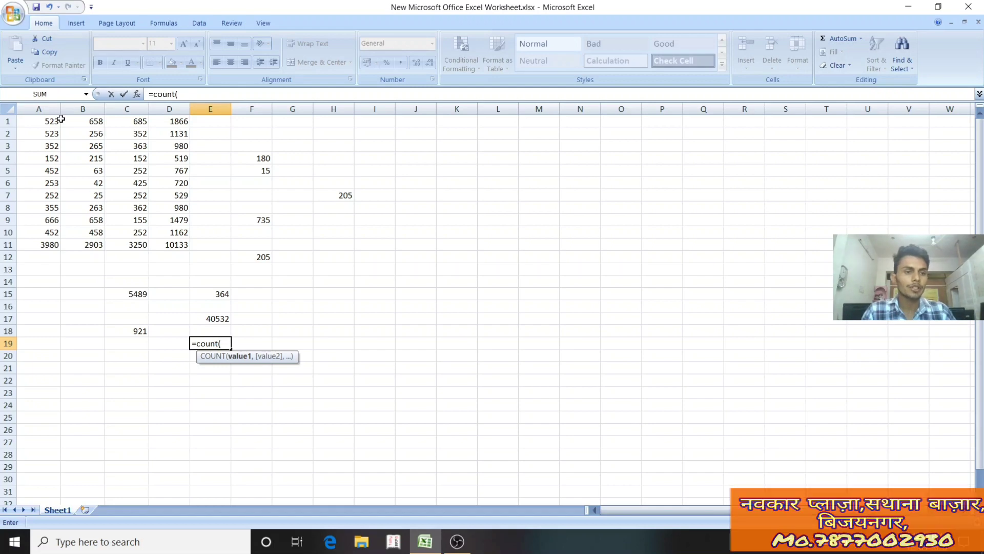
left_click_drag(39, 121, 169, 246)
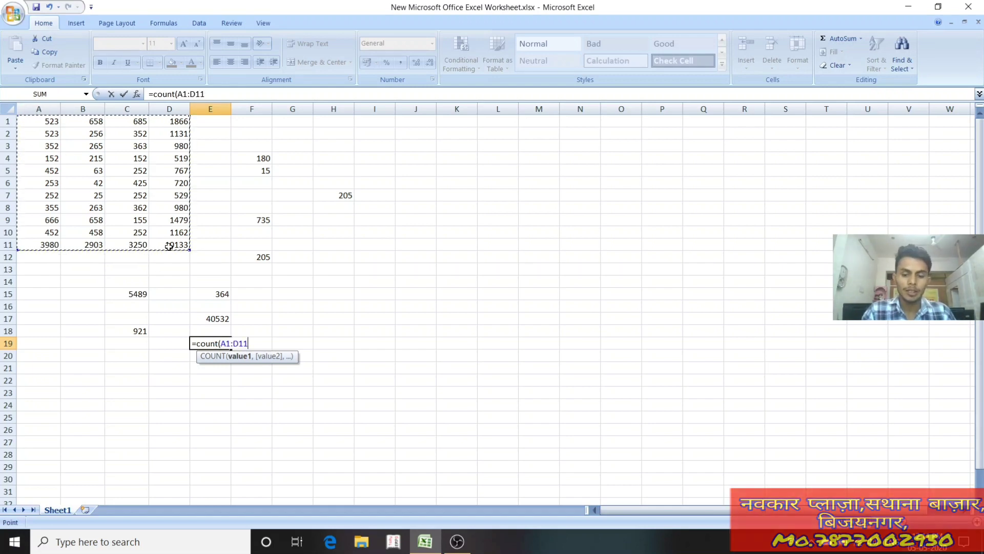
key("Return")
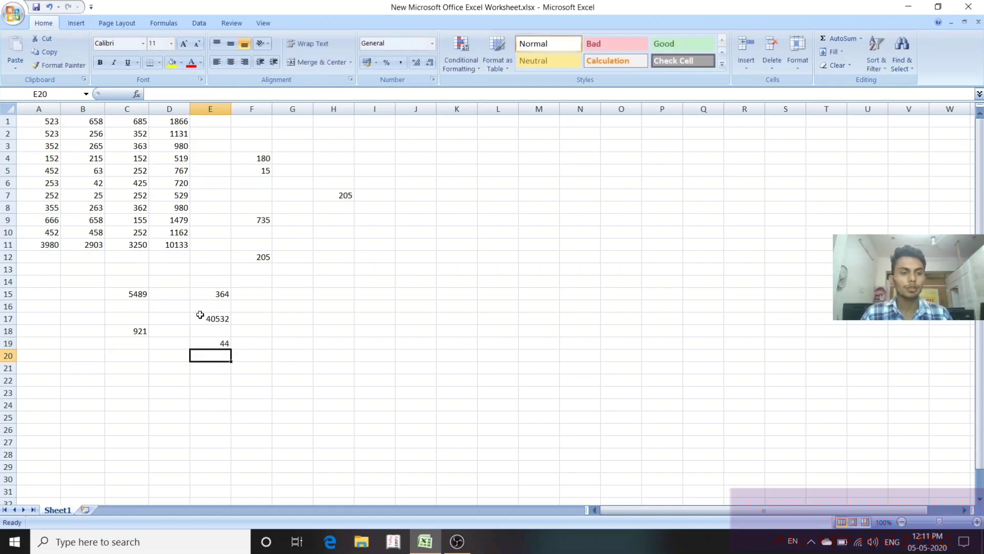
left_click(207, 343)
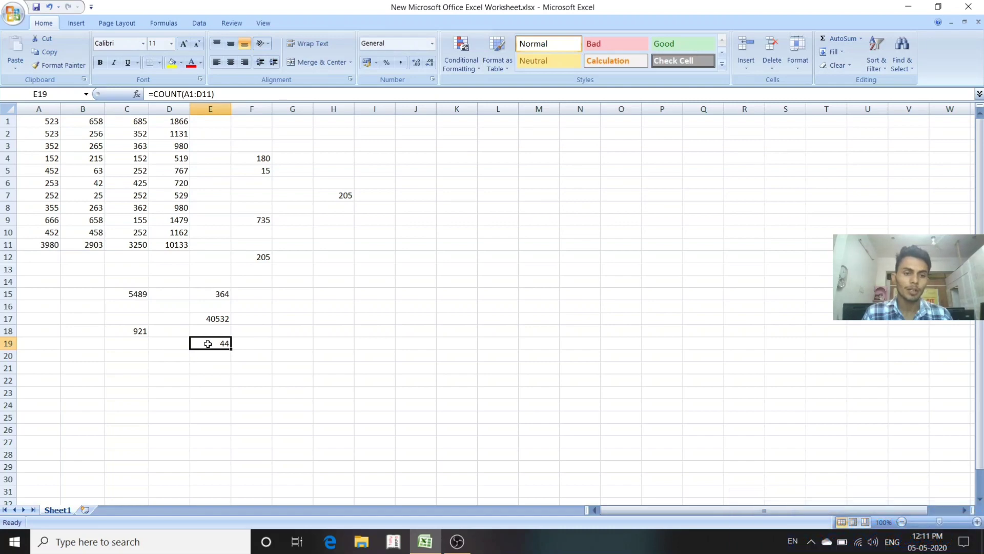
Enter the formula =E17/E19 in cell F18 to divide the sum by the count, and review the SUM formula in E17.
left_click(262, 329)
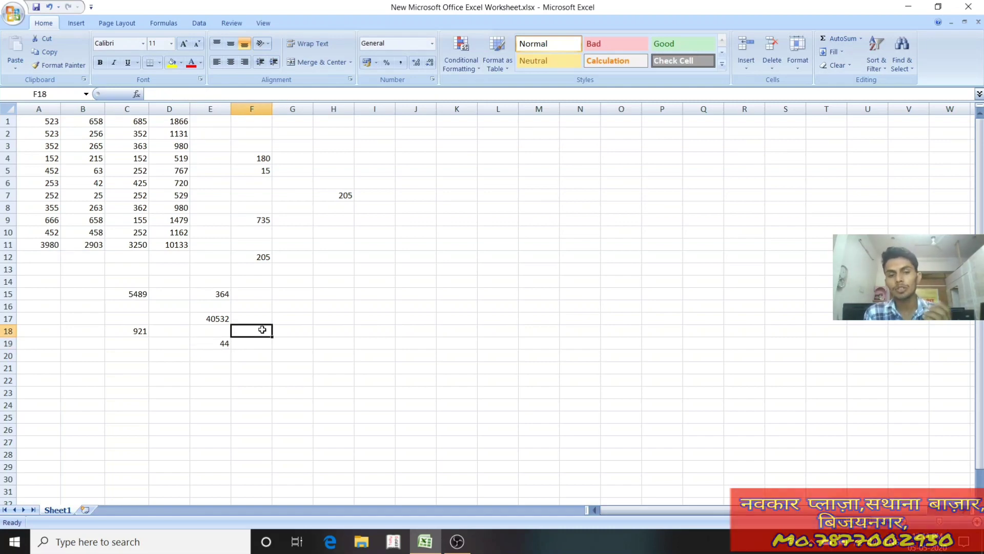
double_click(262, 330)
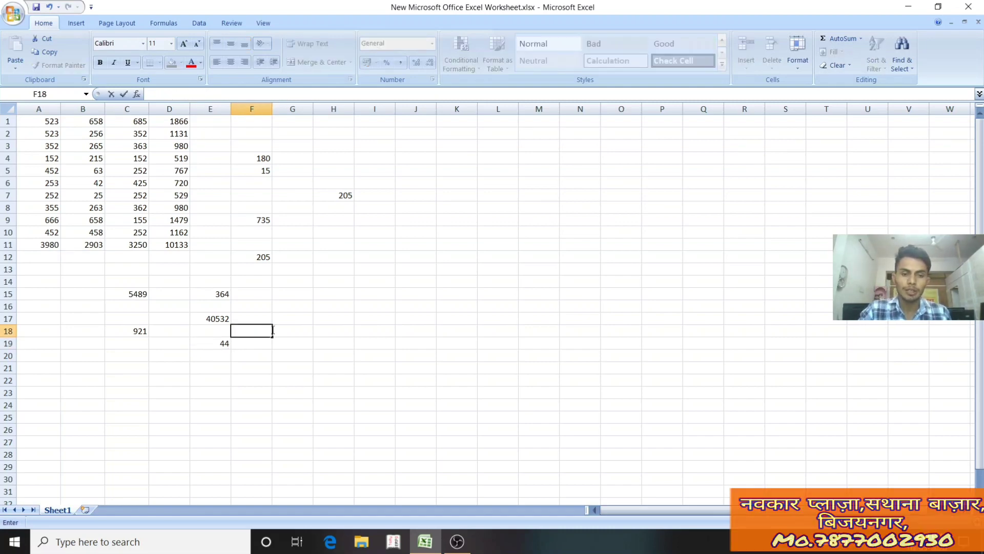
type("=")
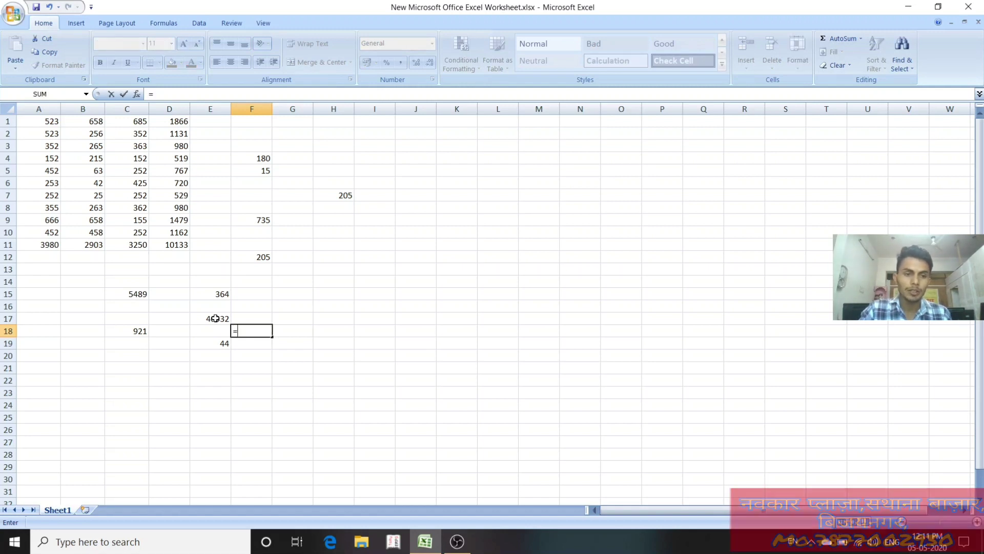
left_click(215, 319)
type("/")
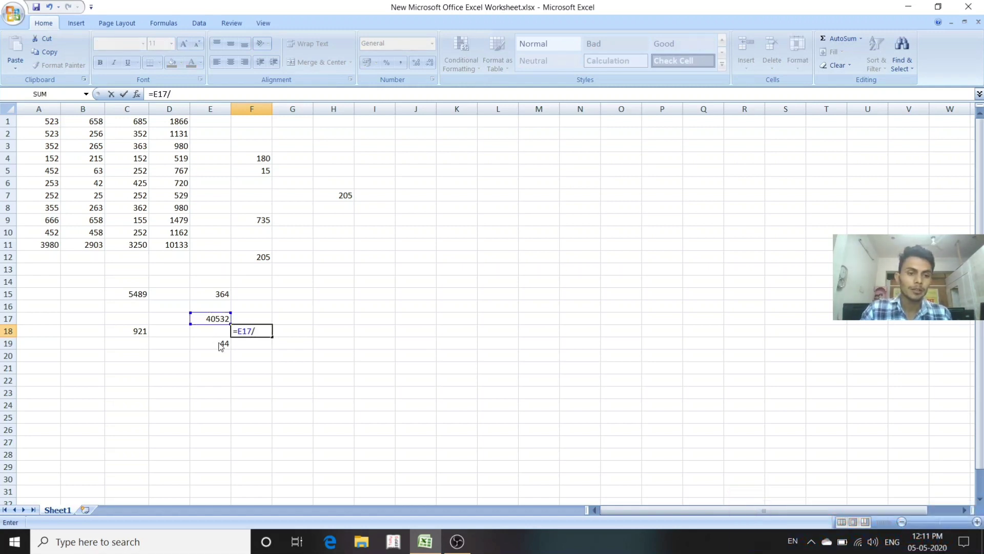
left_click(223, 343)
key("Return")
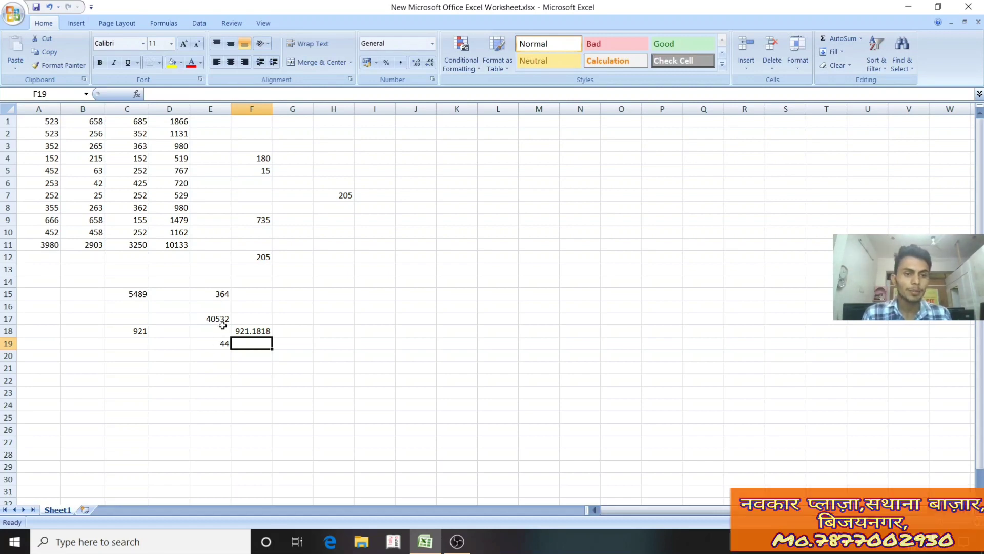
left_click(219, 328)
left_click(212, 318)
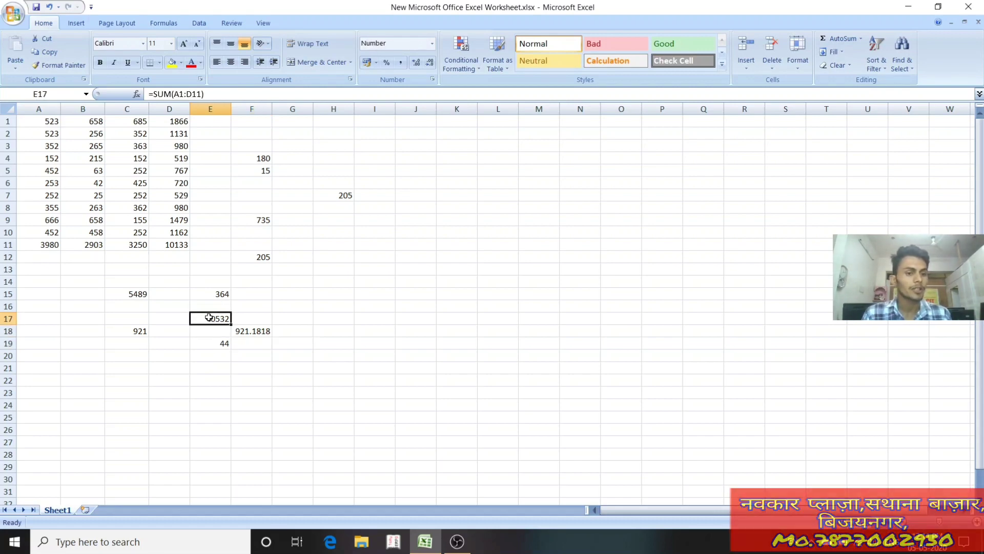
Increase the decimal places of the average in cell C18 to seven.
left_click(134, 331)
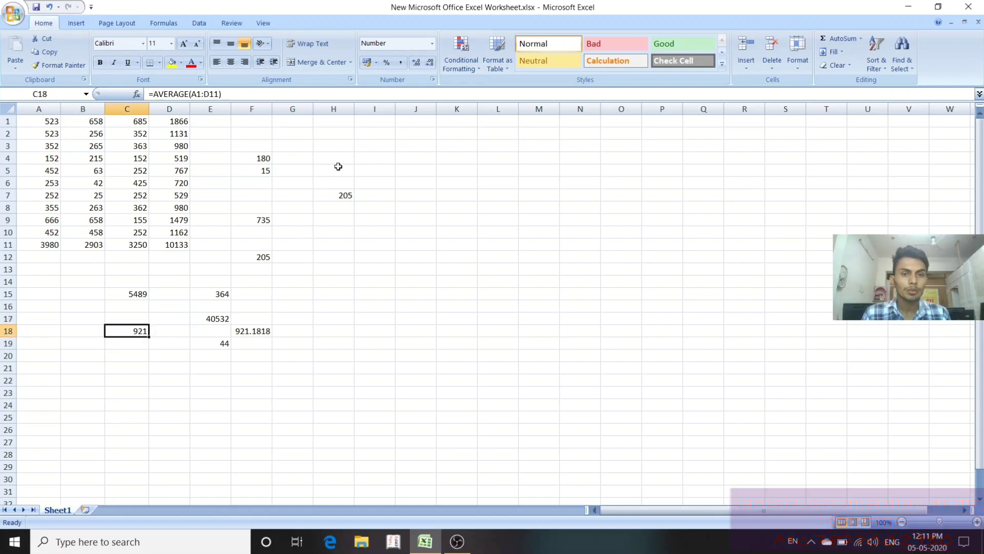
left_click(416, 62)
left_click(416, 62)
left_click(416, 62)
left_click(416, 62)
left_click(417, 62)
left_click(417, 62)
left_click(416, 62)
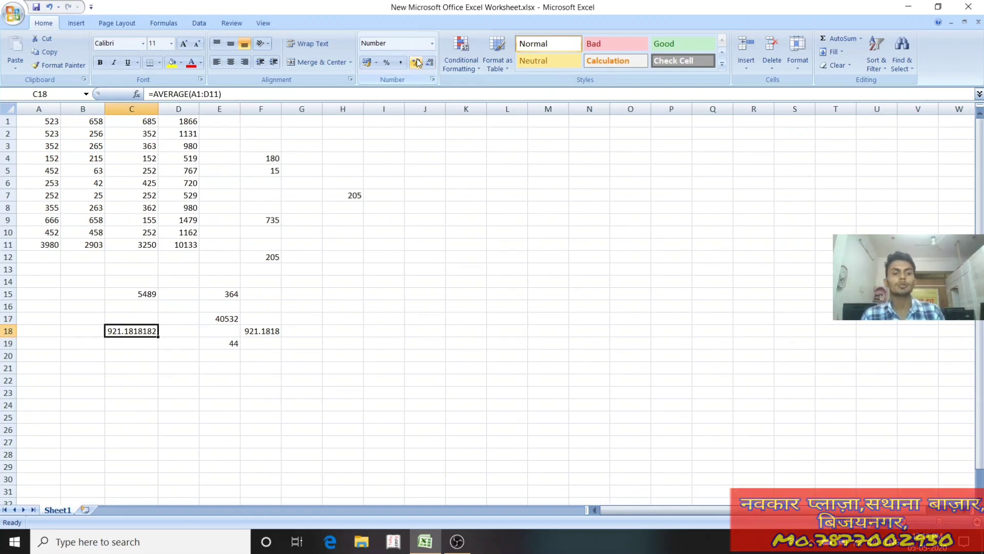
Reduce the average in cell C18 to two decimal places and raise it again to four.
left_click(429, 62)
left_click(430, 62)
left_click(429, 62)
left_click(430, 62)
left_click(430, 62)
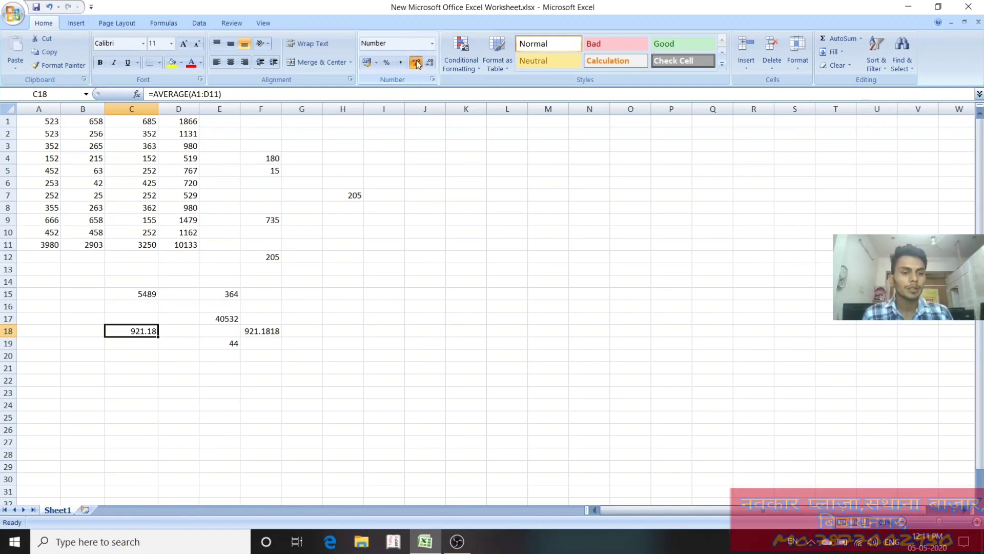
left_click(417, 62)
left_click(417, 62)
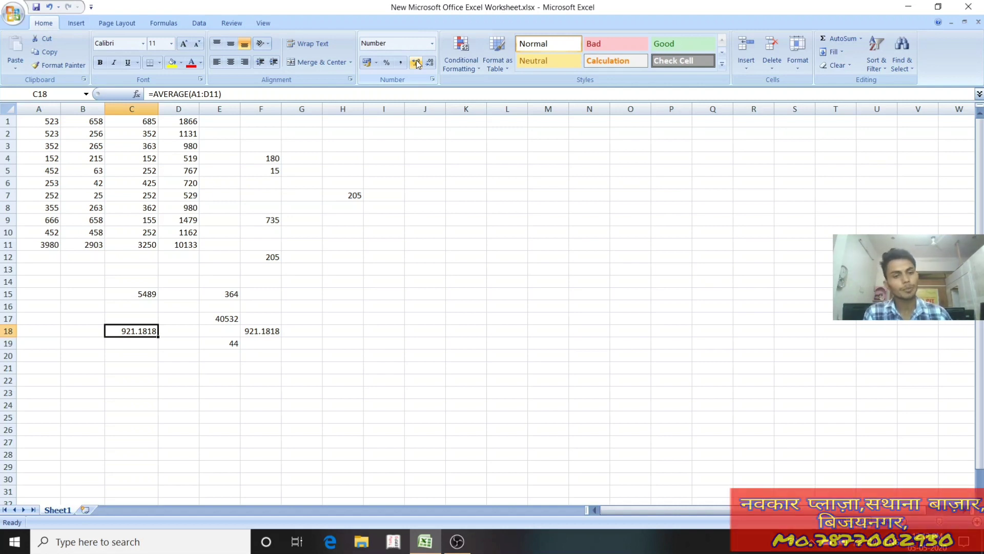
Enter the values 600, 480 and 100 in cells J7, J8 and J9.
left_click(502, 194)
left_click(438, 199)
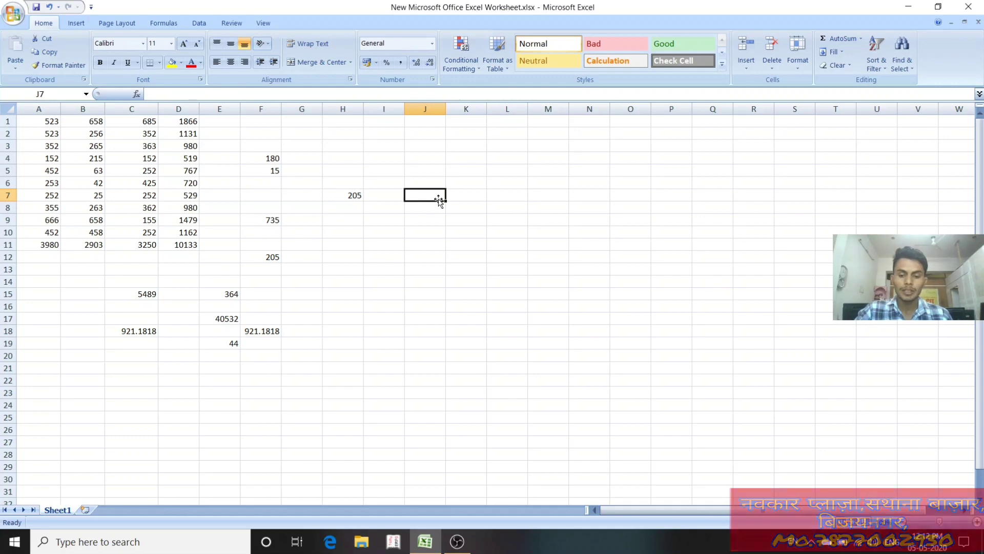
type("6000")
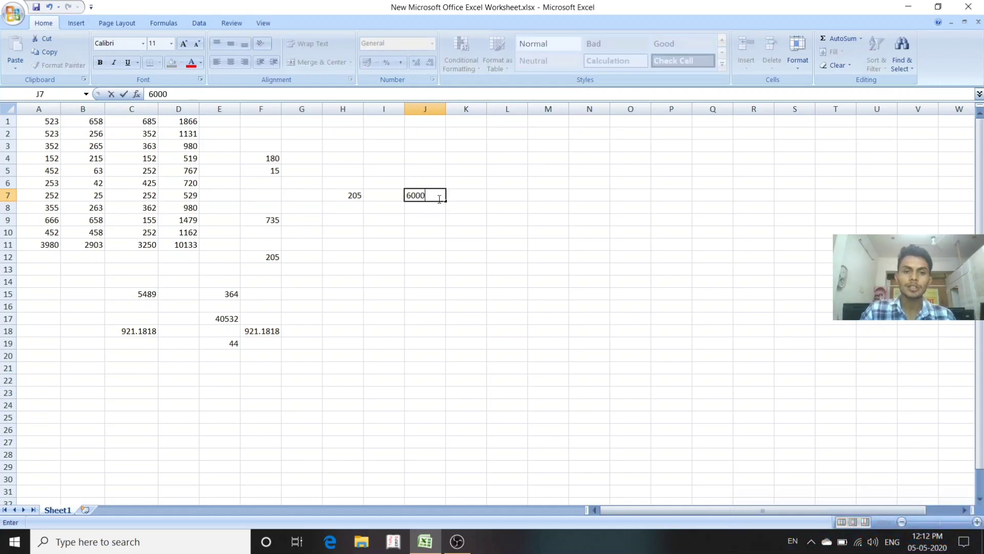
key("BackSpace")
key("Return")
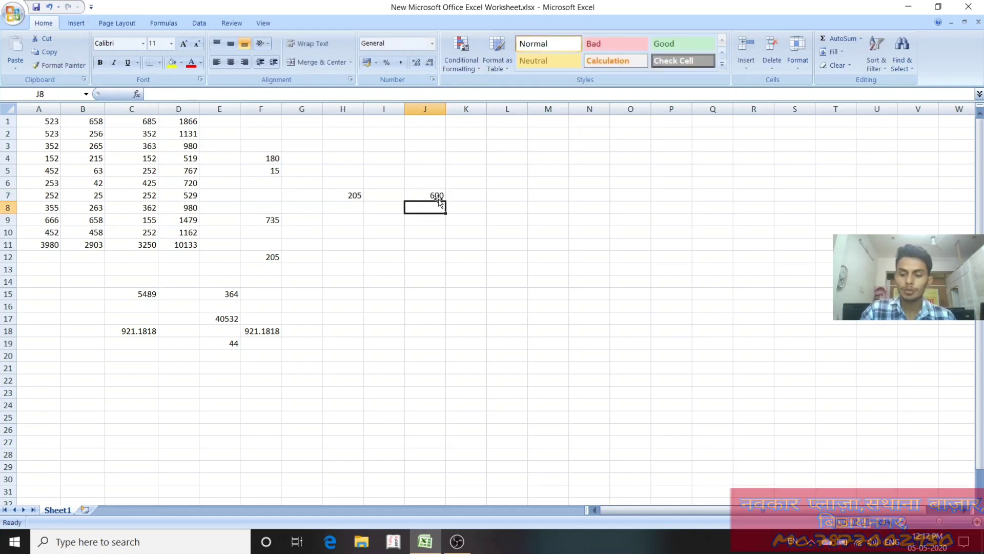
type("480")
key("Return")
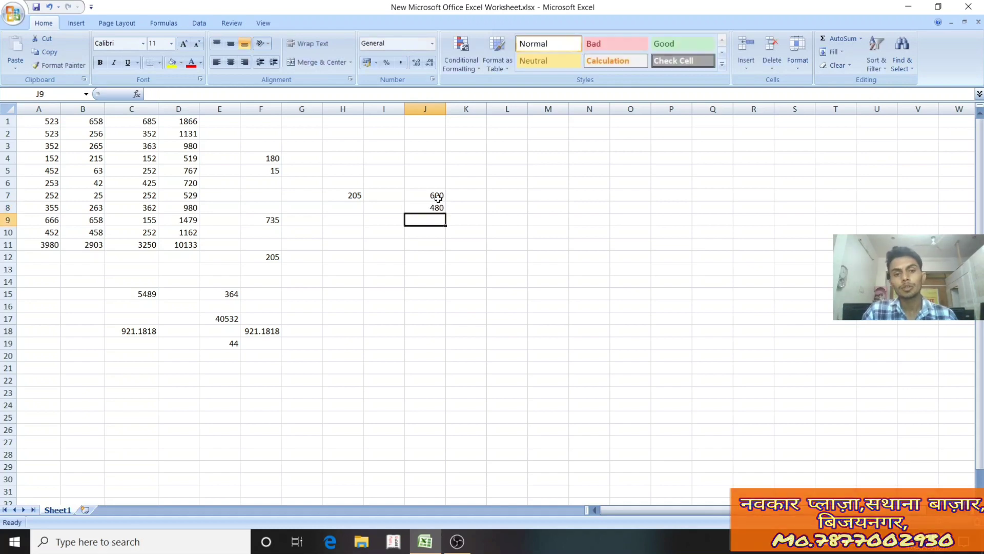
type("100")
key("Return")
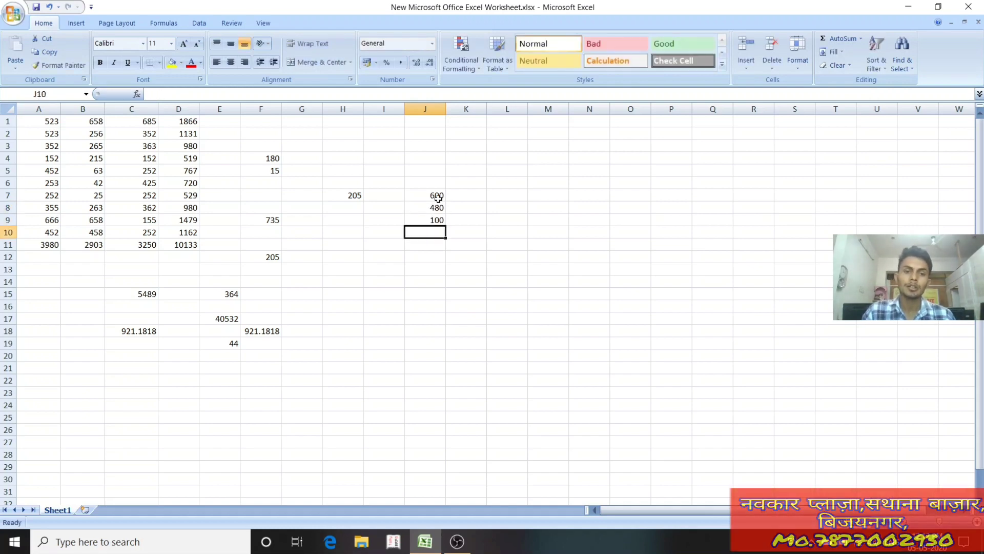
Enter the formula =J8*100/J7 in cell J12 to calculate the percentage, and review the formula.
left_click(428, 253)
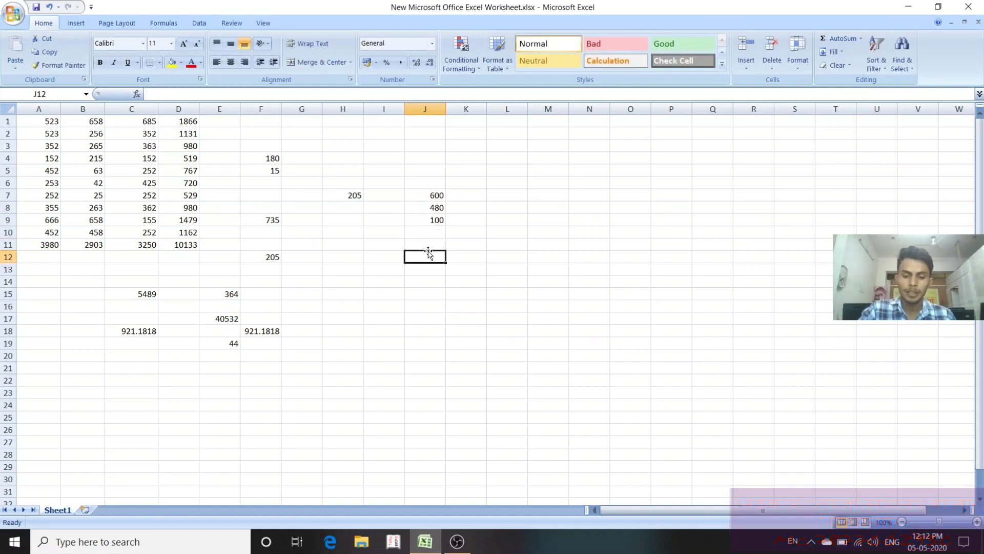
type("=")
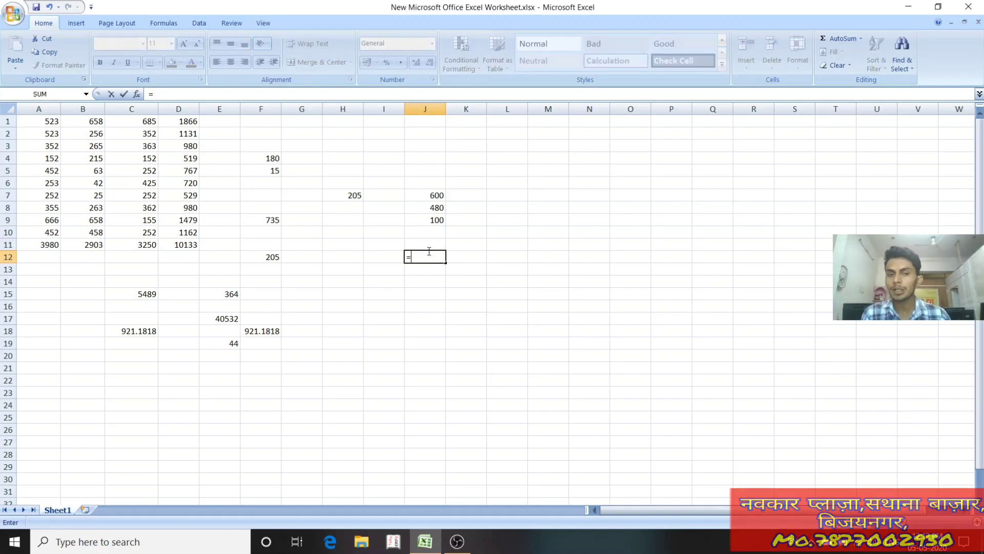
left_click(428, 208)
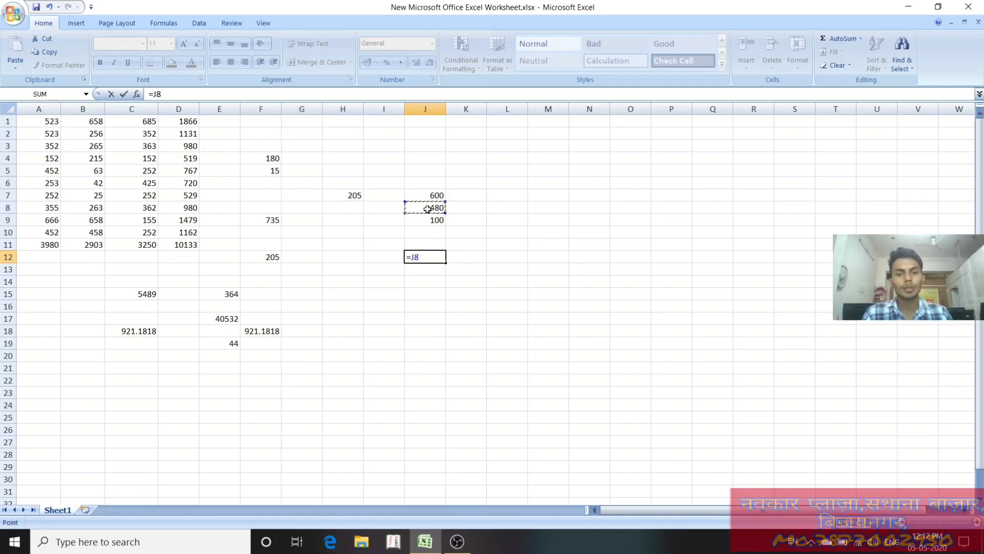
type("*100")
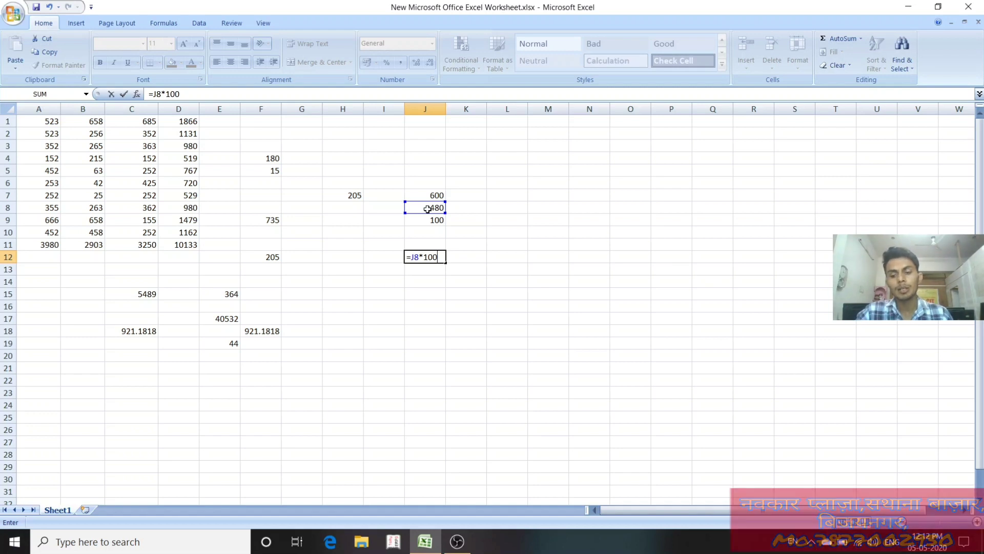
type("/")
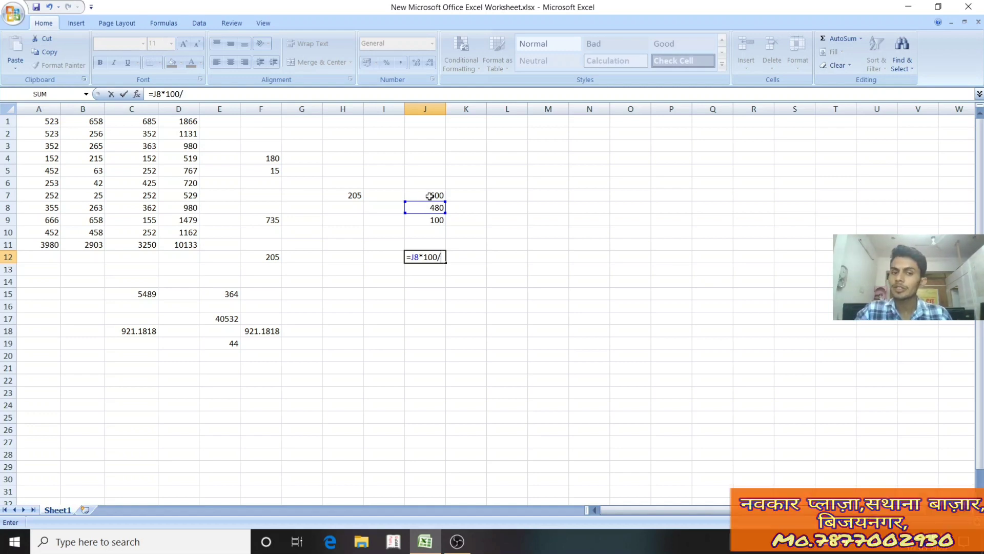
left_click(430, 195)
key("Return")
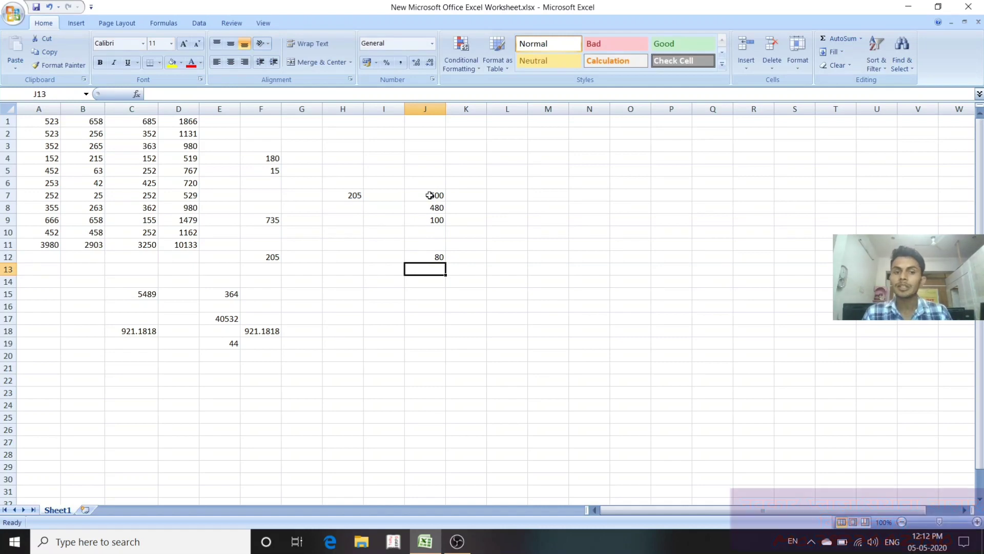
left_click(431, 258)
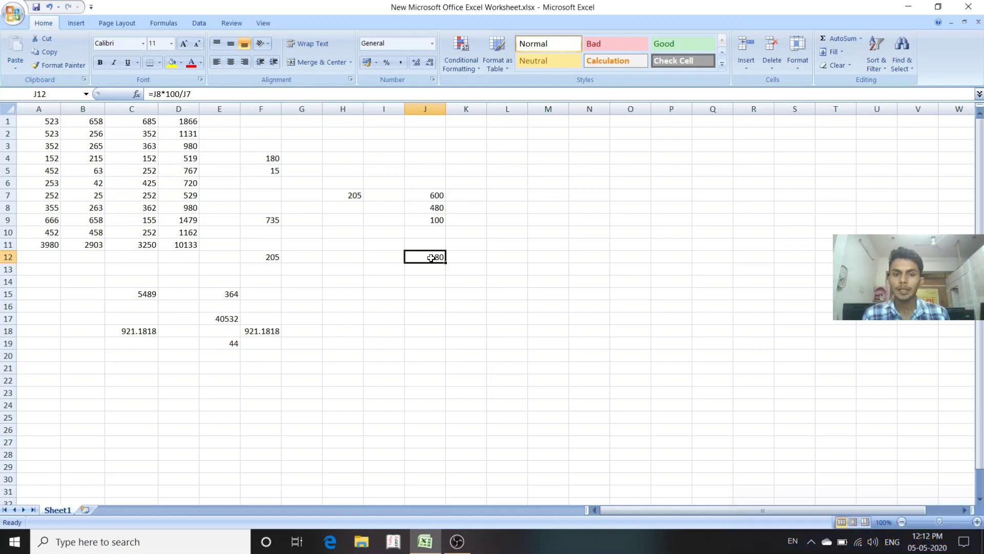
Enter the value 50000 in cell L9.
left_click(523, 222)
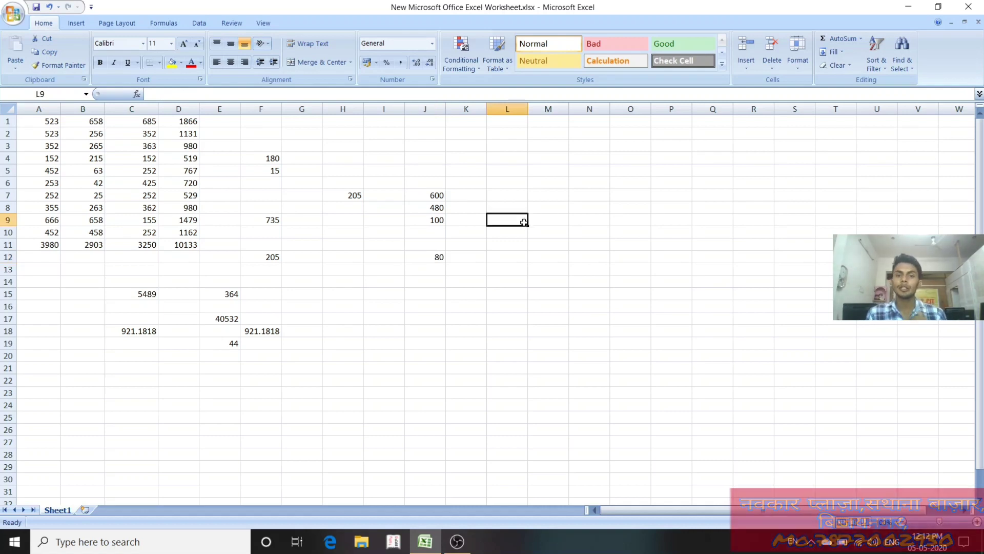
type("50000")
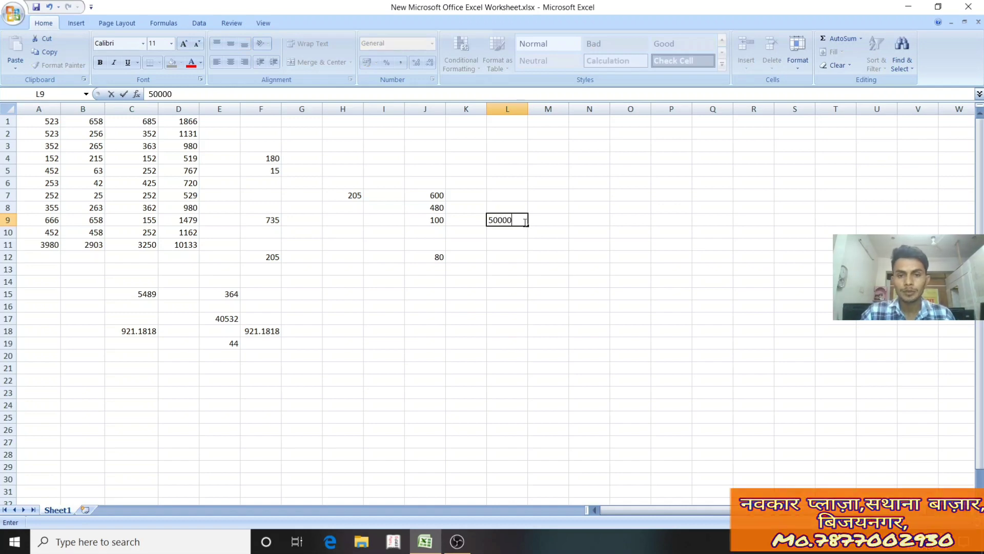
key("Return")
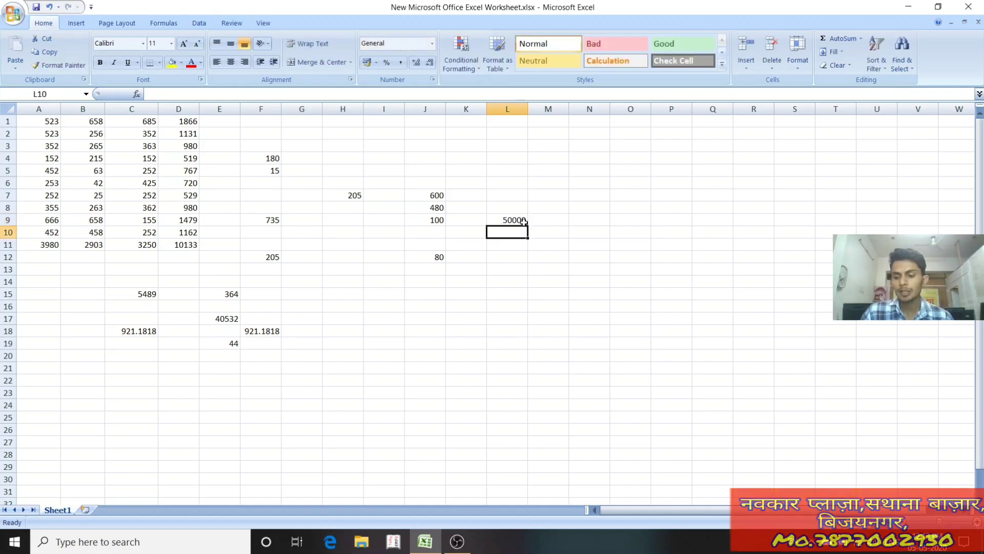
Enter the formula =L9/100*10 in cell L11 to calculate 10 percent of the amount in L9.
key("Return")
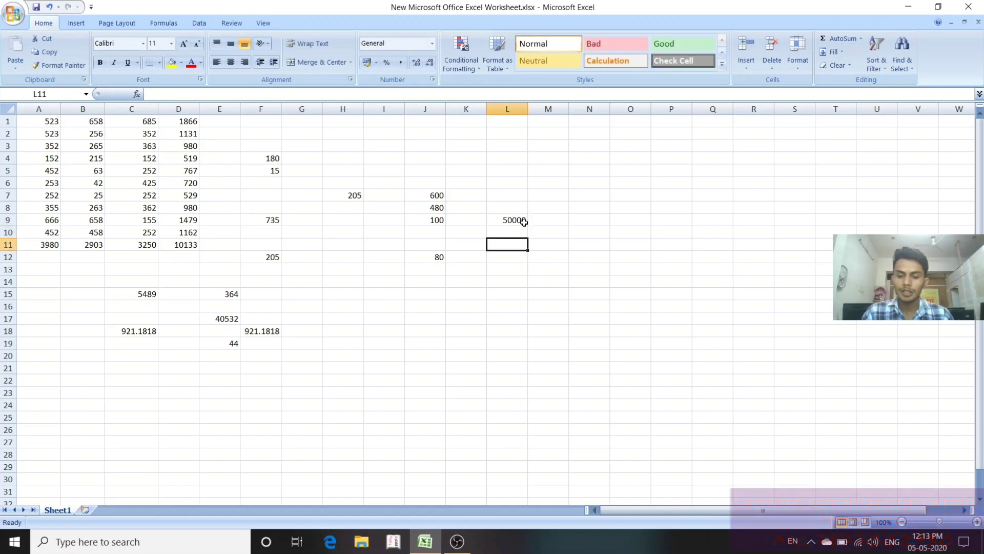
type("=")
left_click(515, 221)
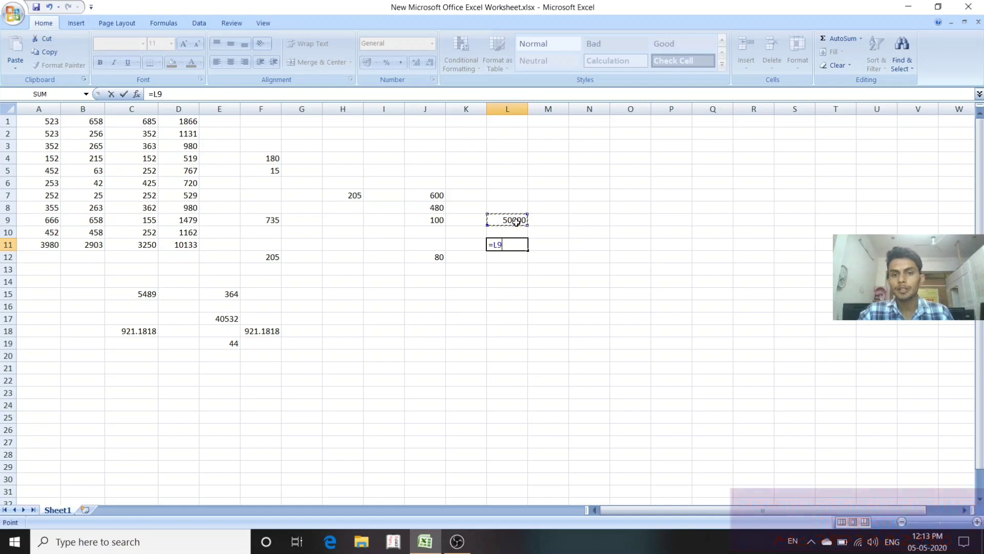
type("*")
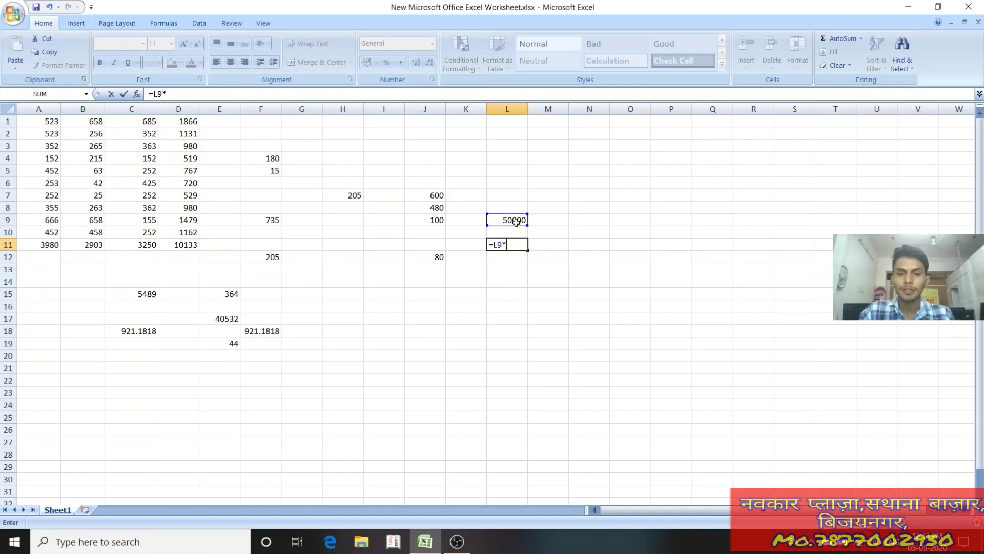
type("100")
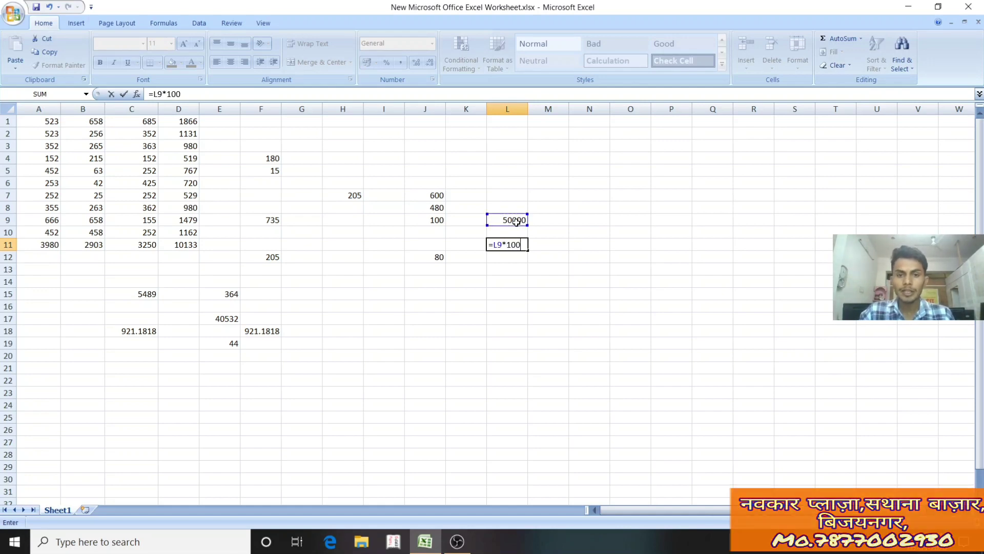
key("BackSpace")
key("BackSpace")
key("BackSpace")
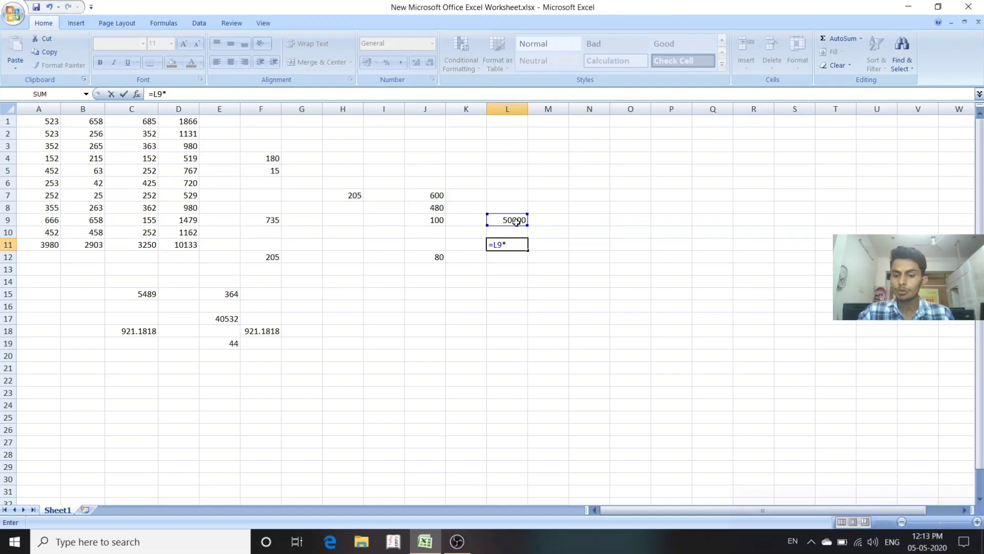
type("/100")
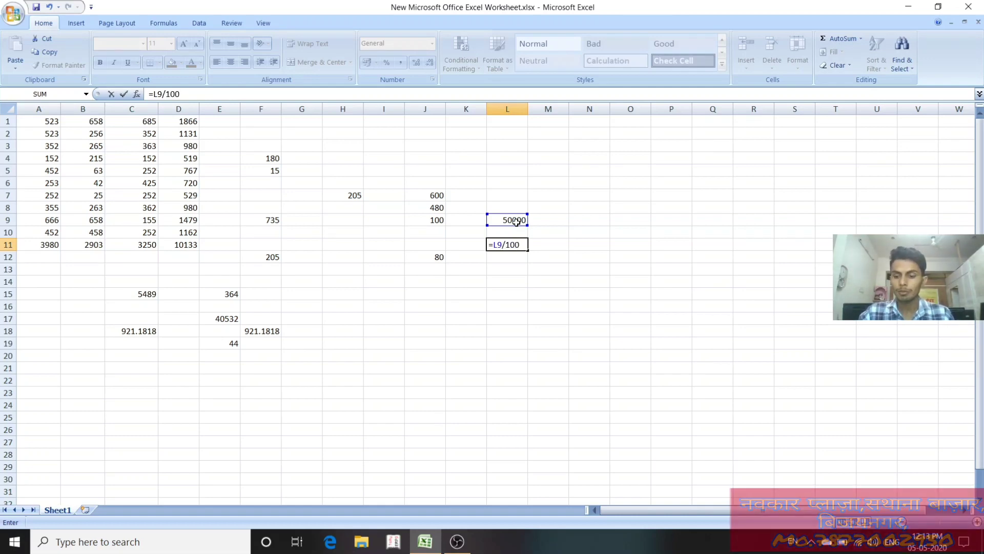
type("*100")
key("BackSpace")
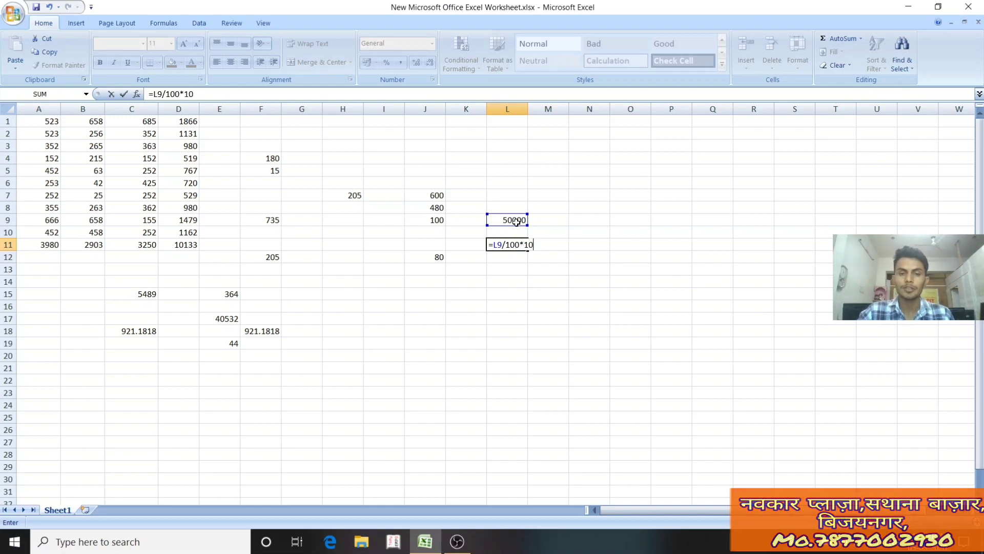
key("Return")
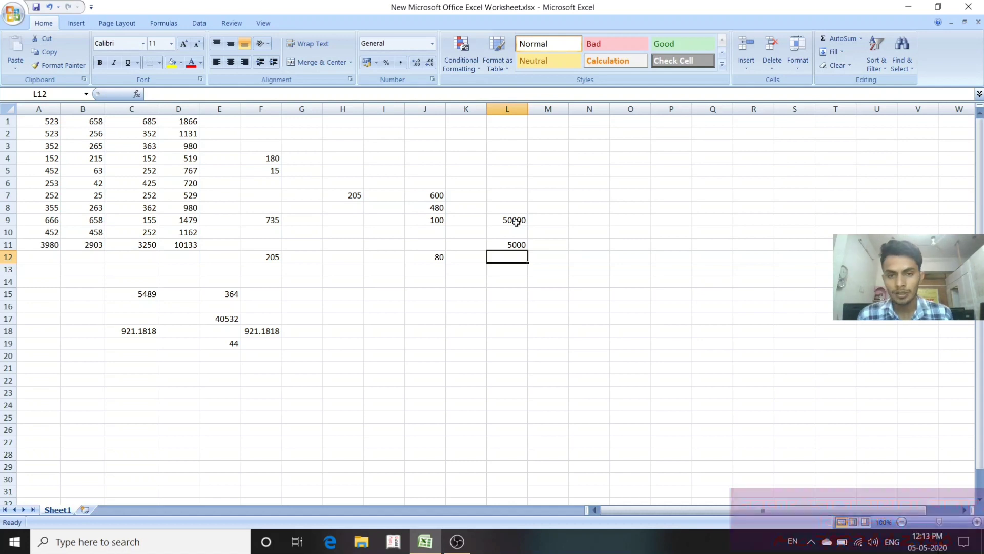
Enter the formula =L9/100*27 in cell N12 to calculate 27 percent of L9, and review the formula.
left_click(578, 257)
type("=")
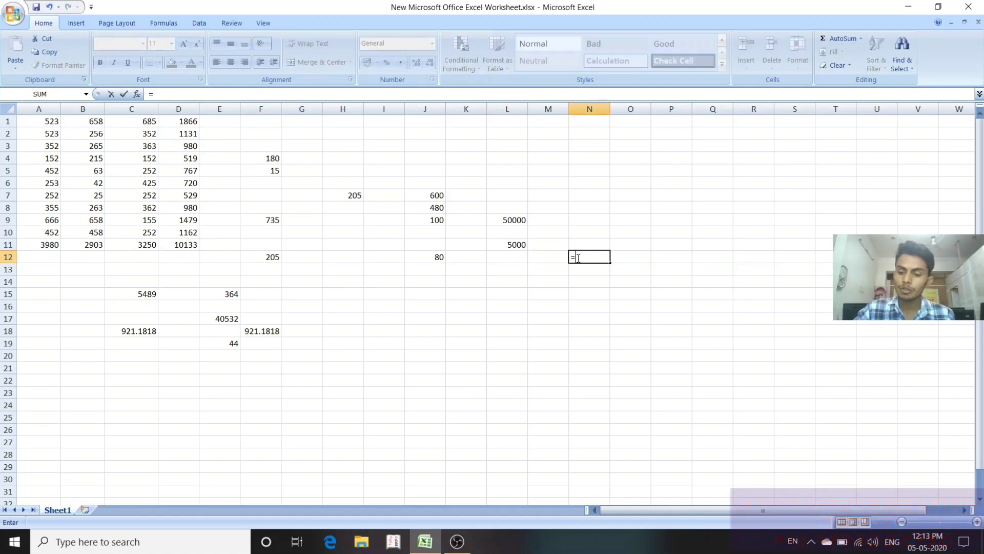
left_click(502, 220)
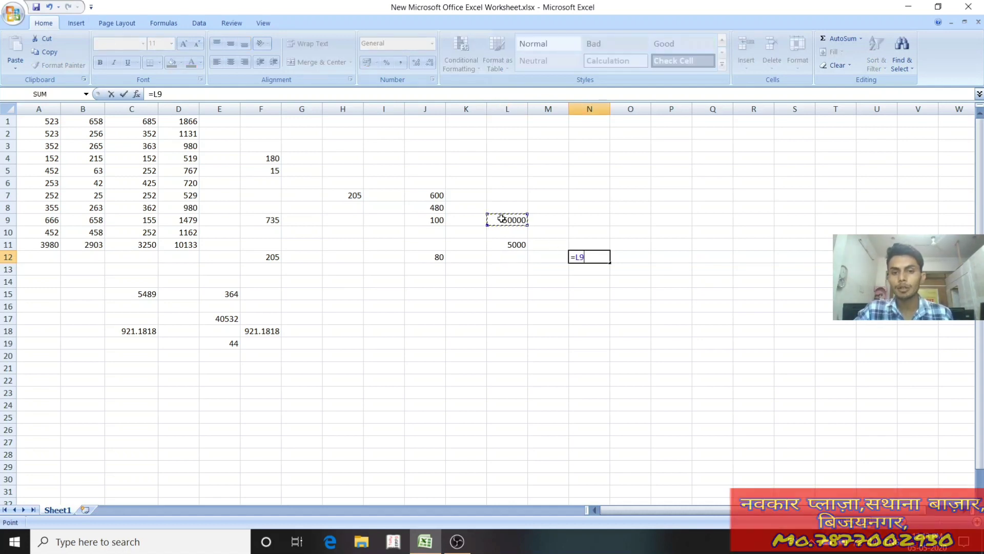
type("/10")
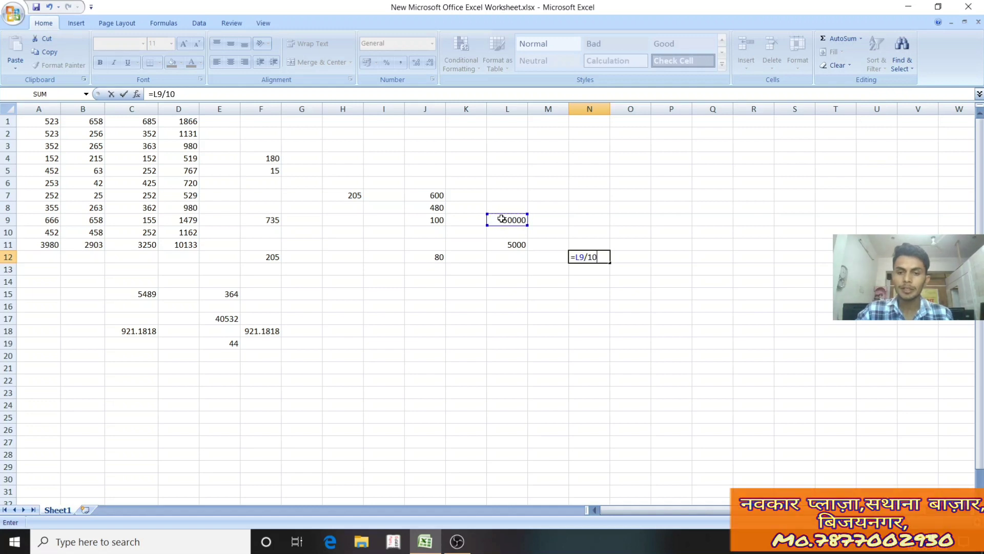
type("0*")
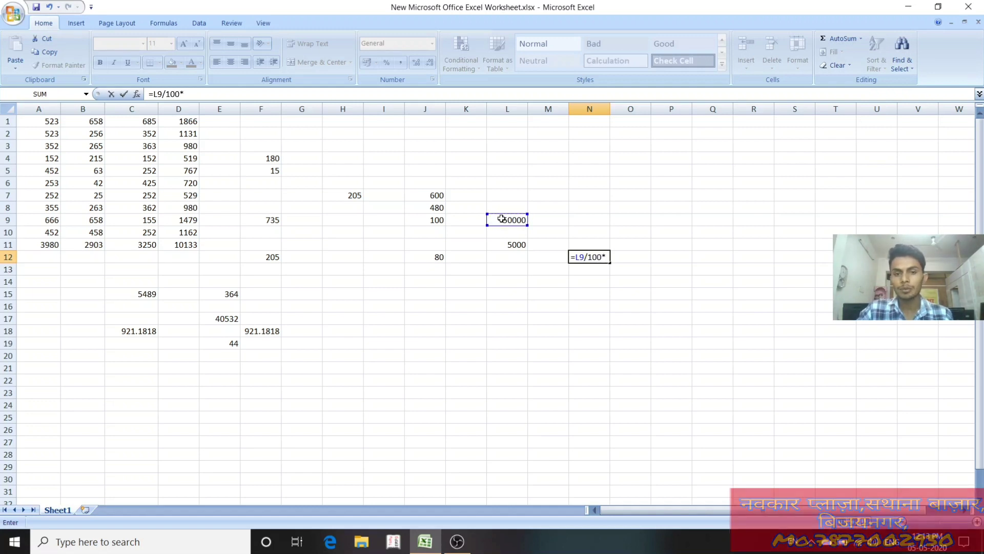
type("27")
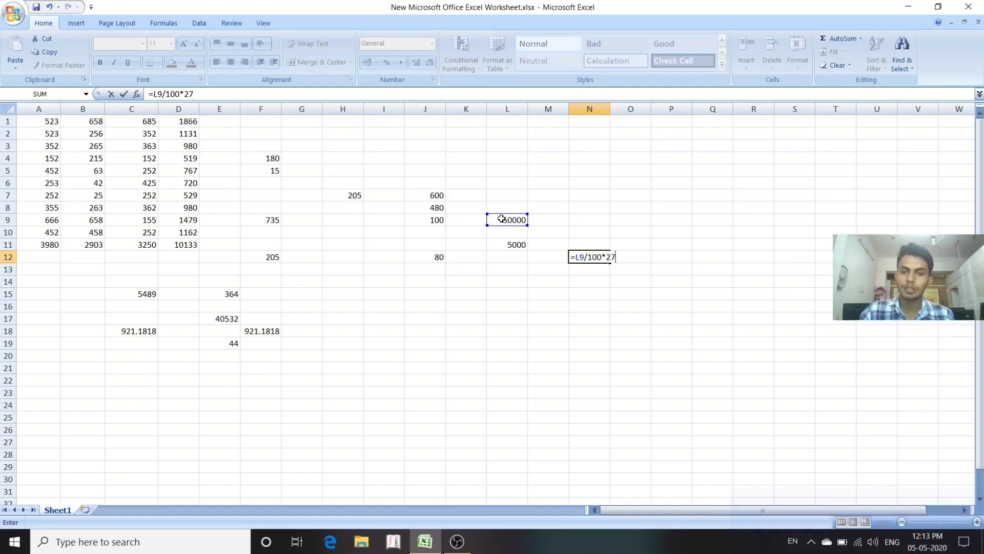
key("Return")
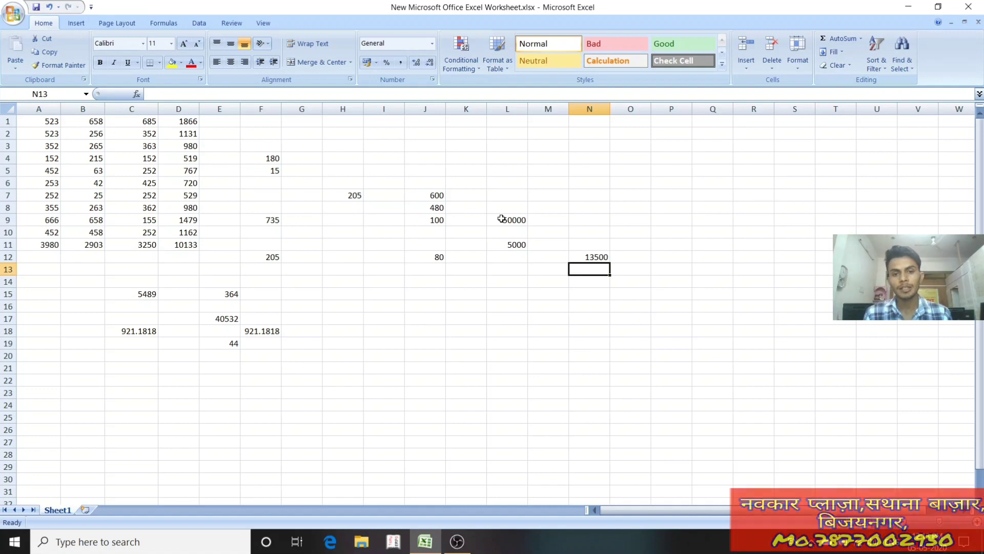
left_click(551, 327)
left_click(596, 254)
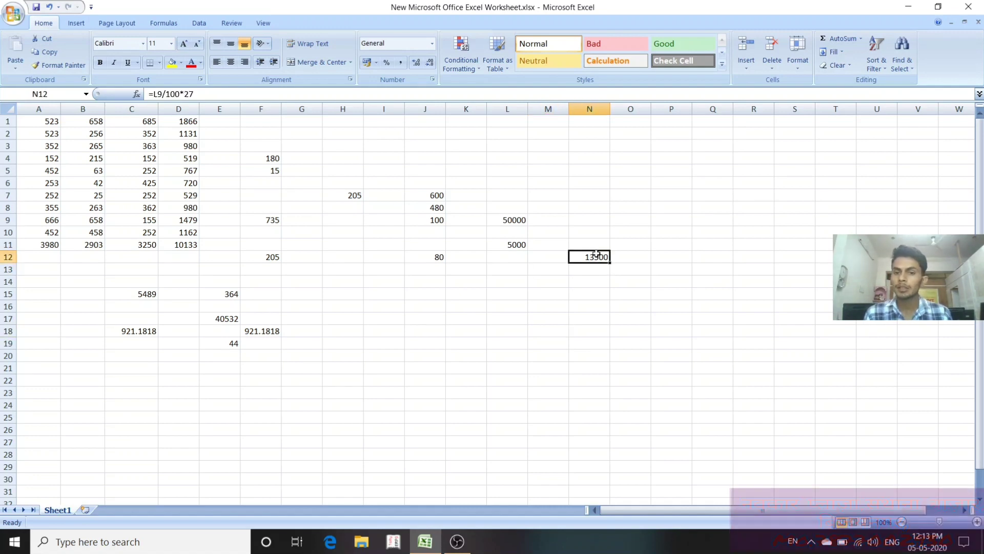
Enter the formula =L9/100*9*7 in cell L15 to calculate 9 percent of L9 multiplied by 7.
left_click(520, 291)
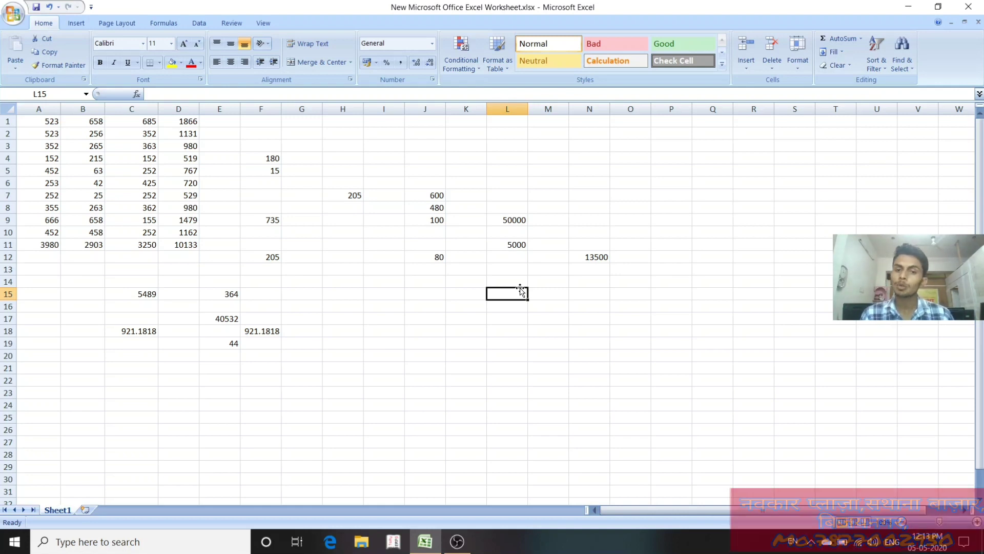
type("=")
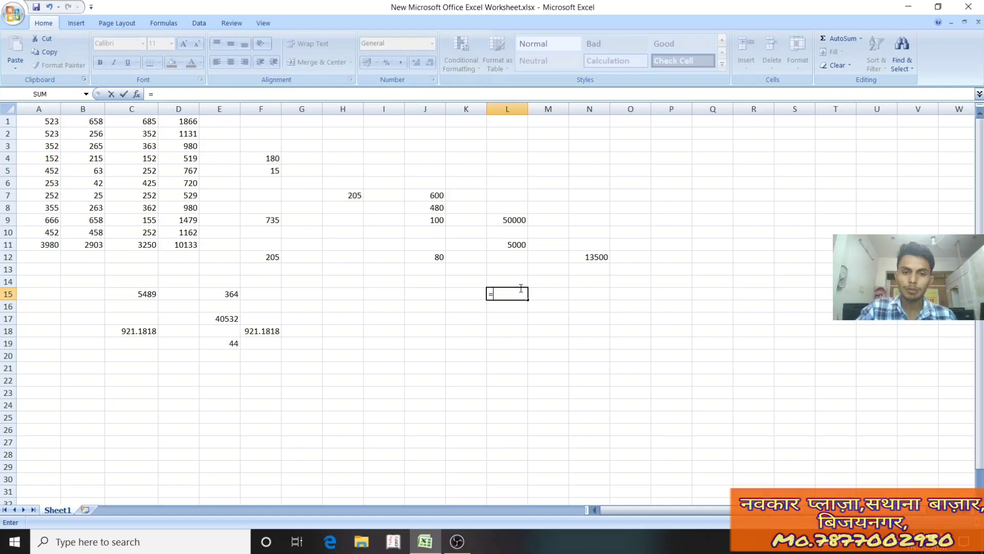
left_click(513, 219)
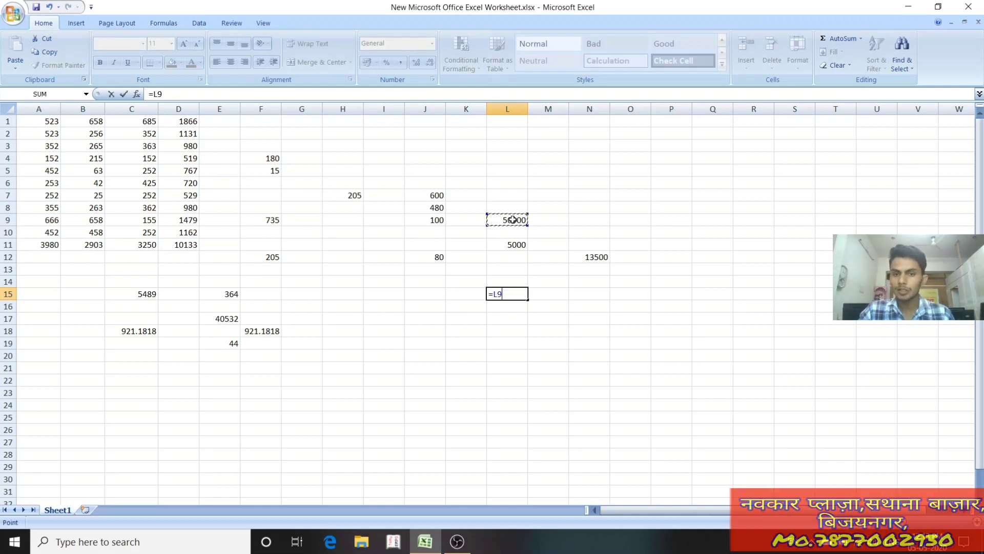
type("/1")
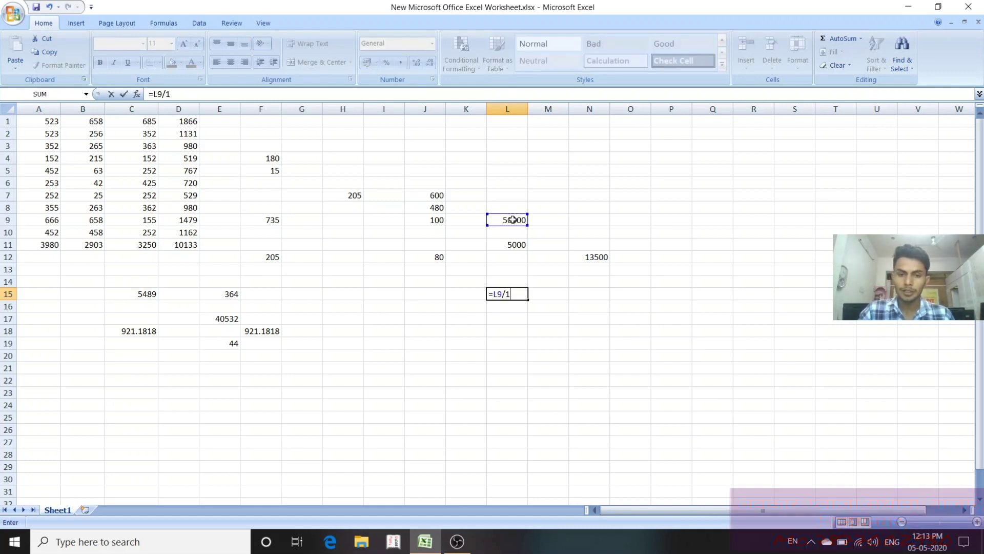
type("00*9")
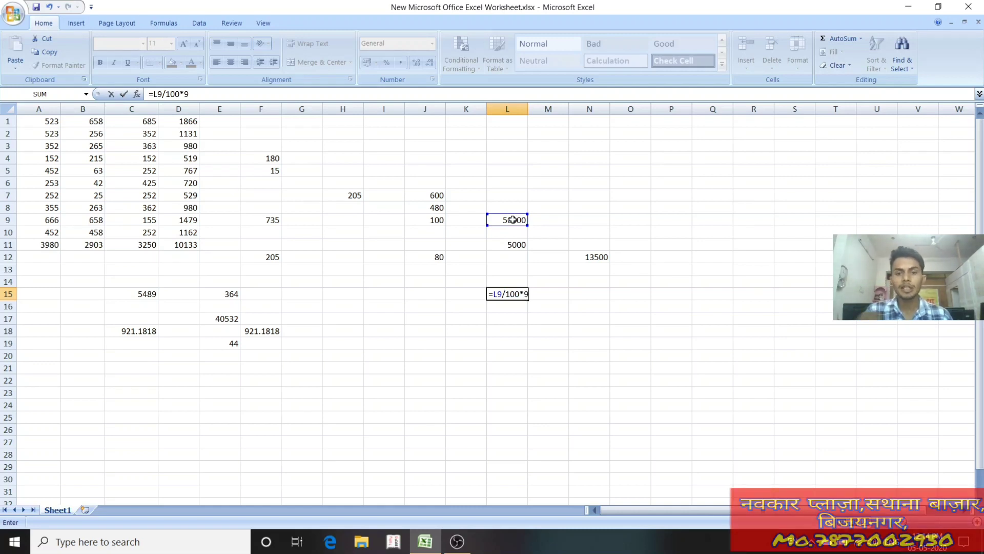
type("*7")
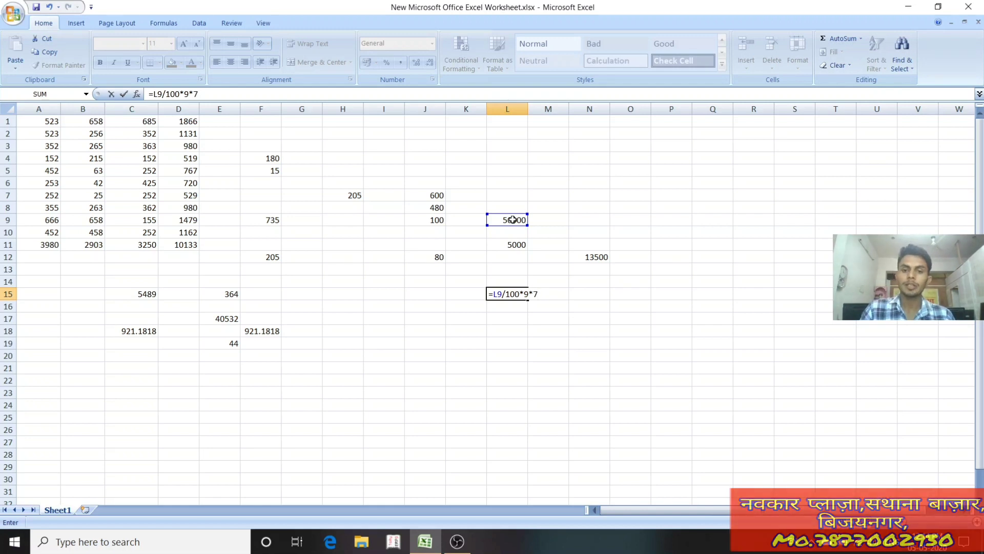
key("Return")
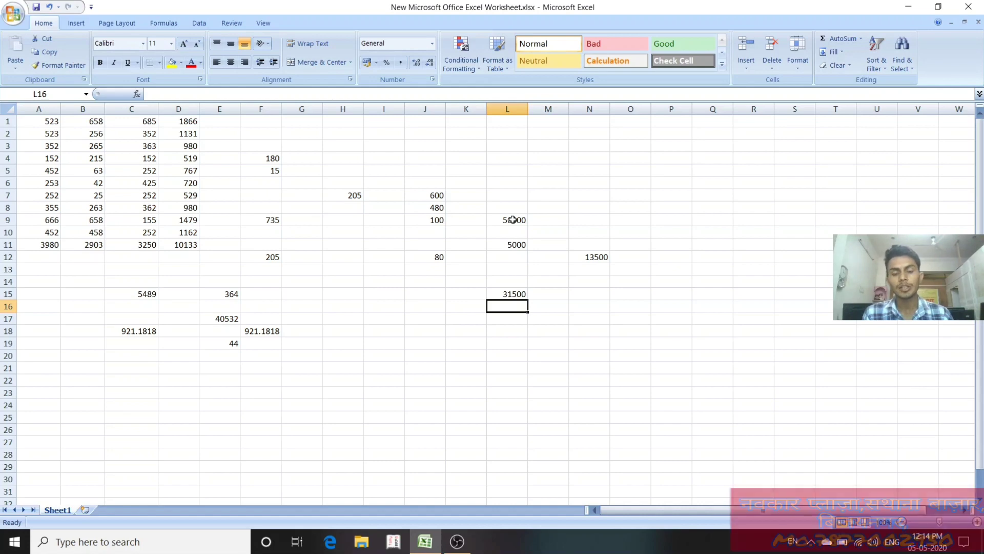
Enter the formula =L9/100*2*7 in cell N6 to calculate 2 percent of L9 multiplied by 7.
left_click(560, 291)
left_click(590, 182)
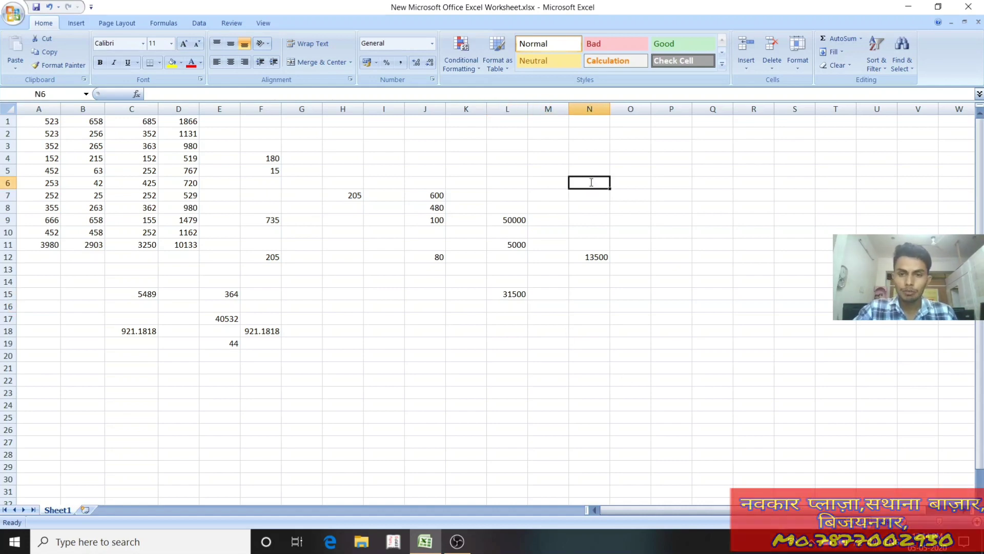
type("=")
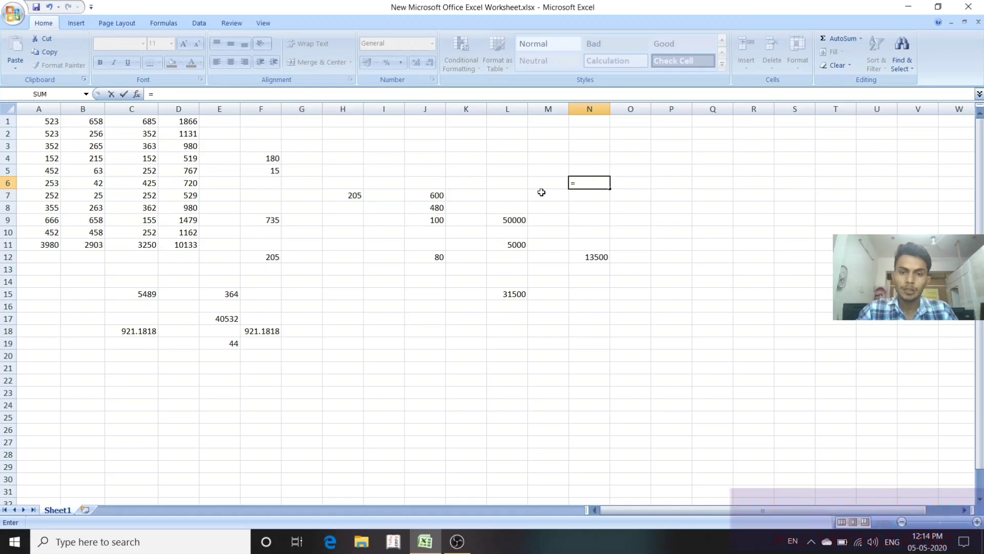
left_click(512, 223)
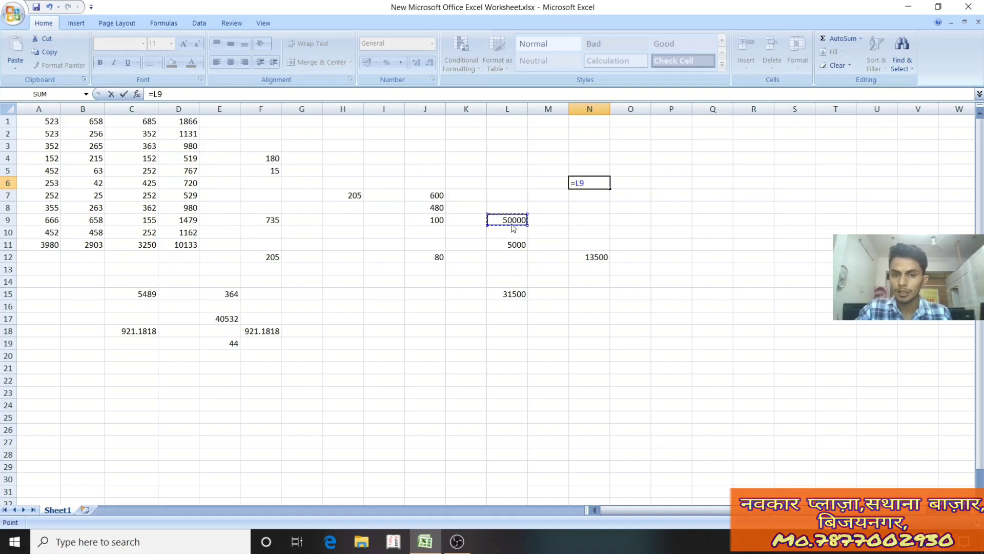
type("/1")
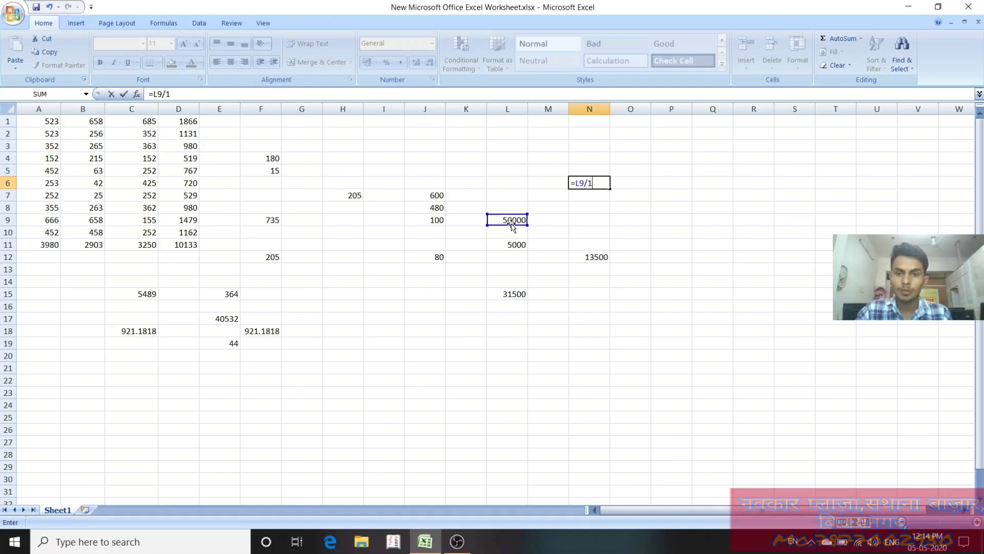
type("00*2*7")
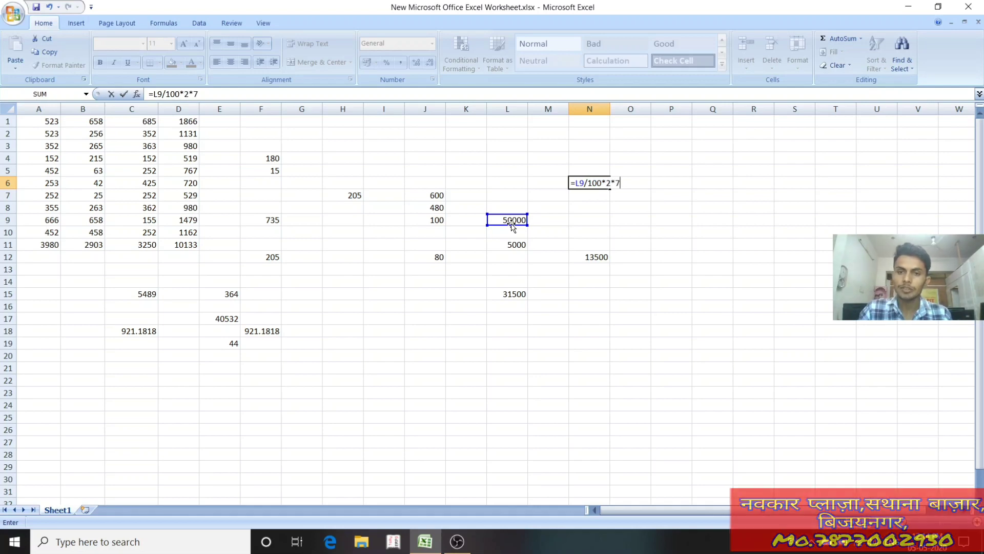
key("Return")
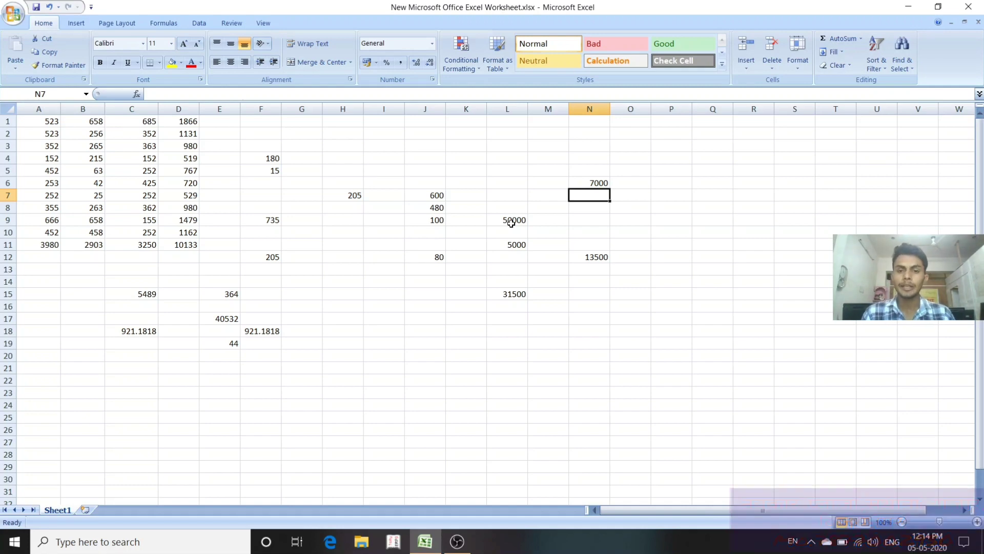
Shorten the formula in cell N6 to =L9/100*2 so it calculates only 2 percent of L9.
left_click(581, 180)
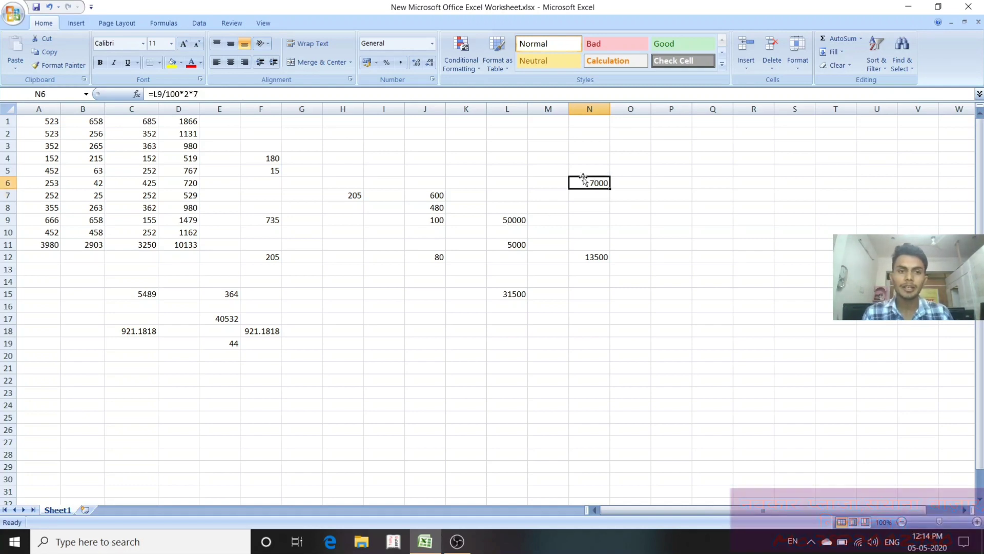
left_click(225, 96)
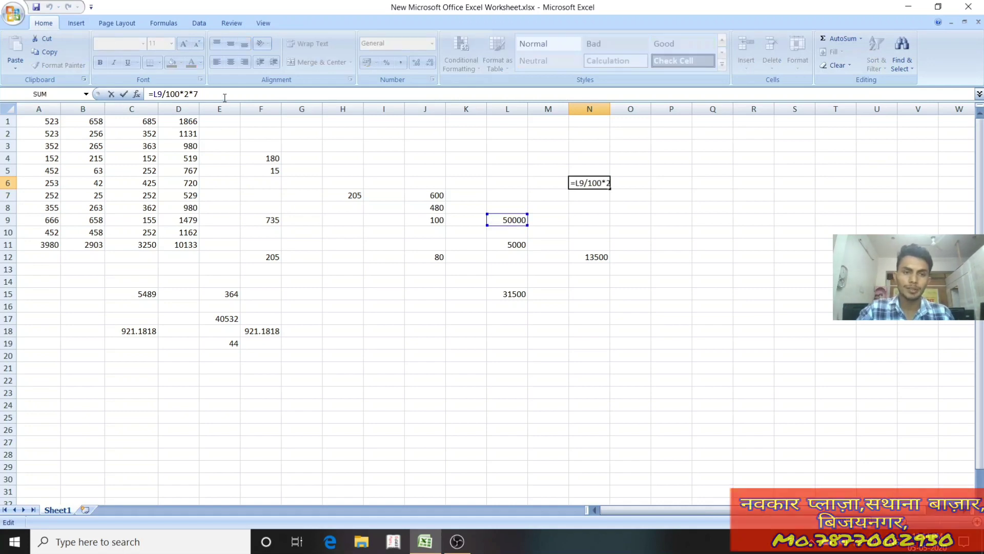
key("BackSpace")
key("BackSpace")
key("Return")
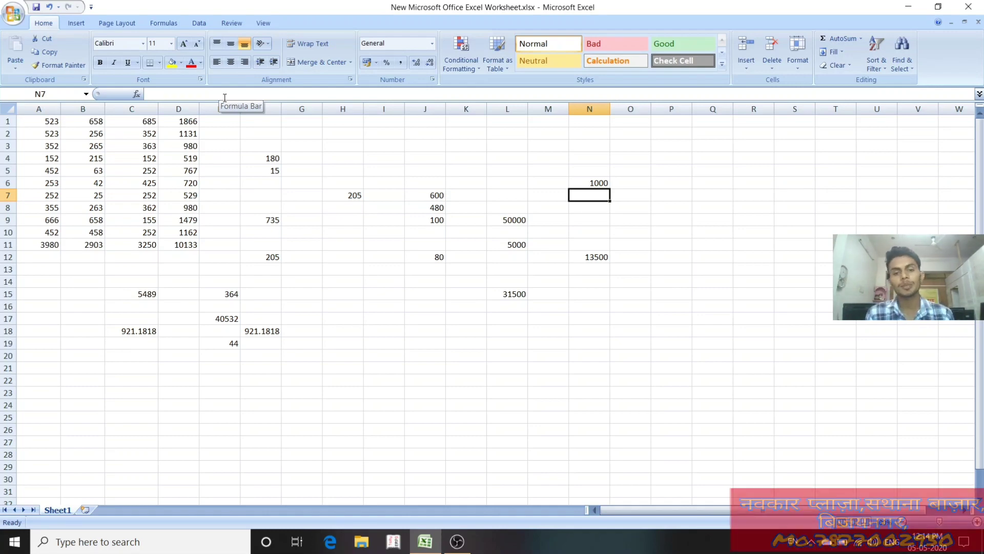
left_click(665, 267)
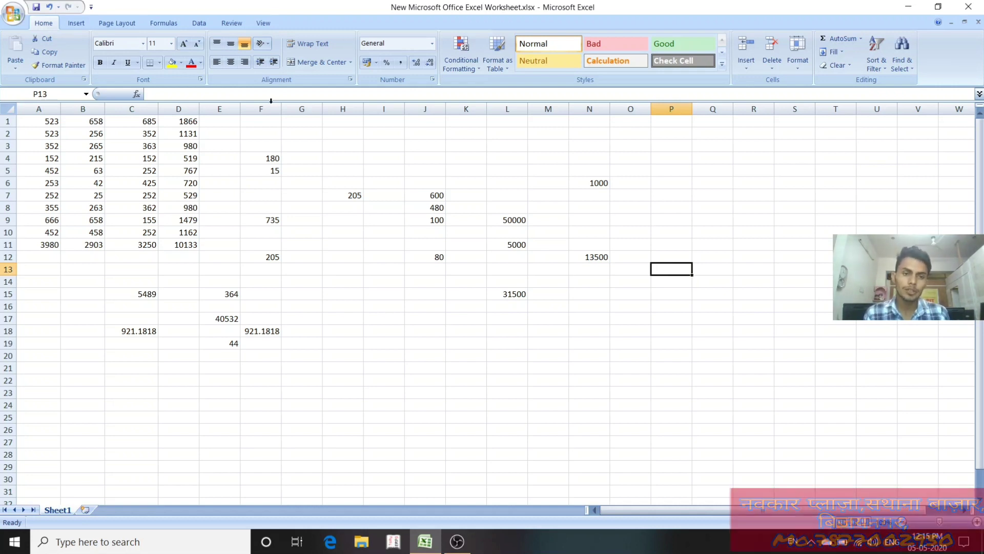
left_click_drag(50, 120, 191, 245)
left_click(226, 244)
left_click(133, 275)
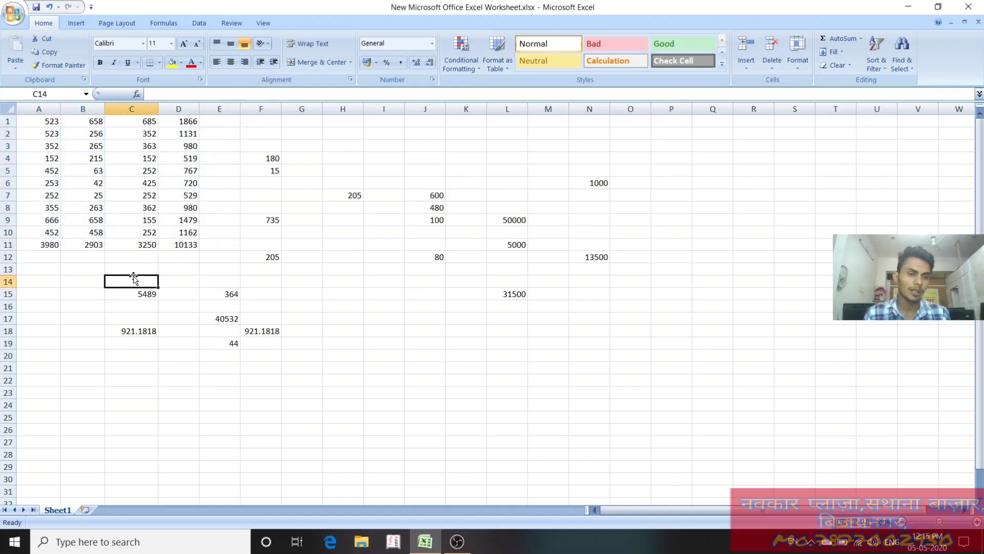
Enter the formula =MAX(A1:D11) in cell C20 to find the largest value, and review the formula.
left_click(154, 355)
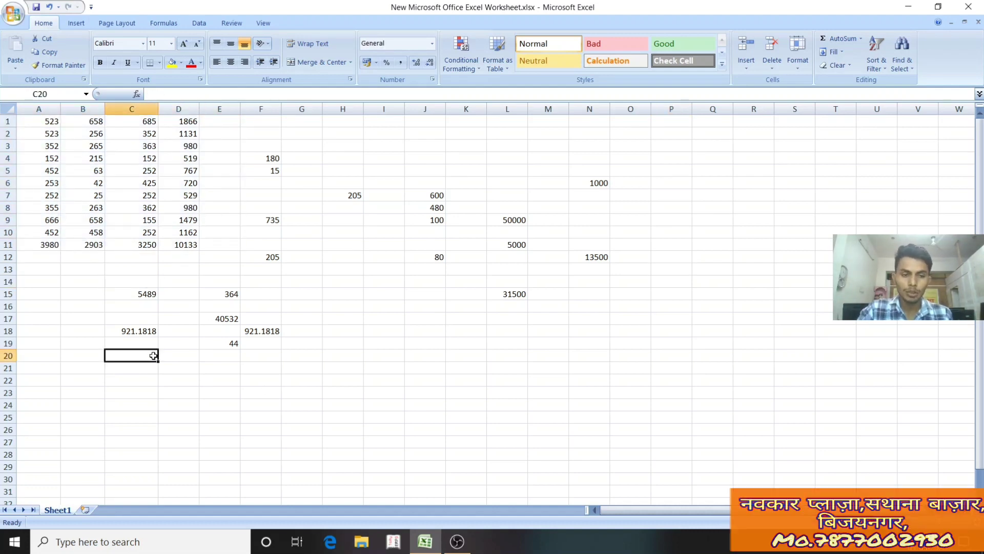
type("=")
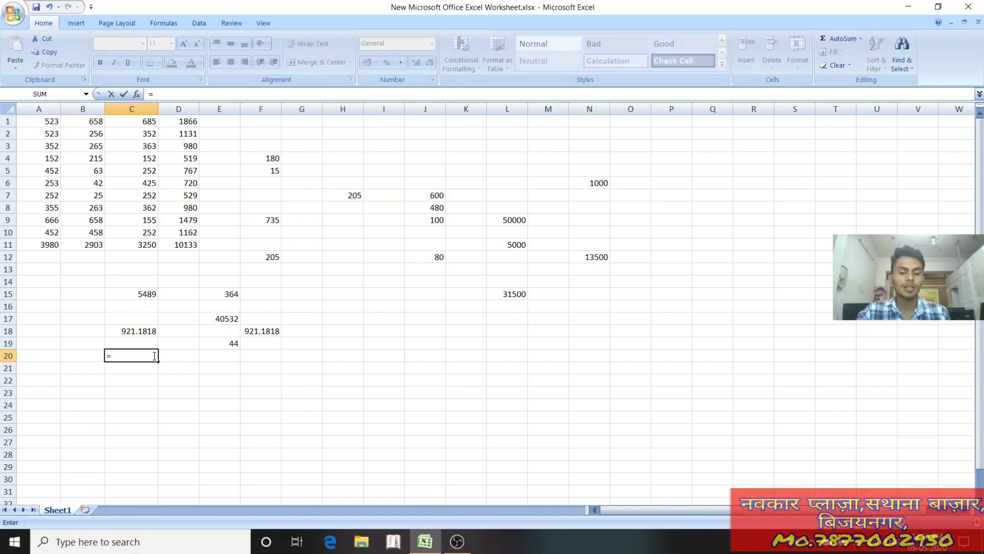
type("max")
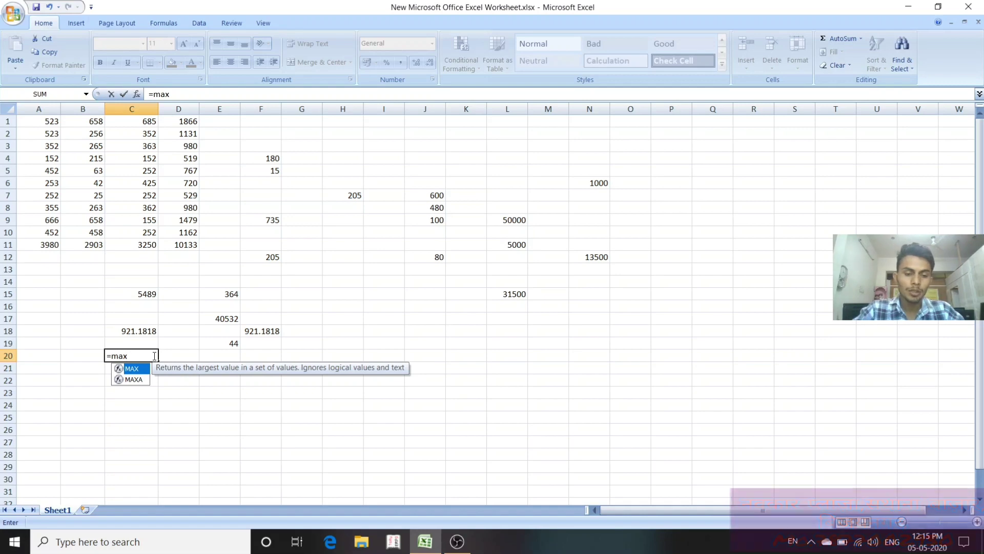
type("(")
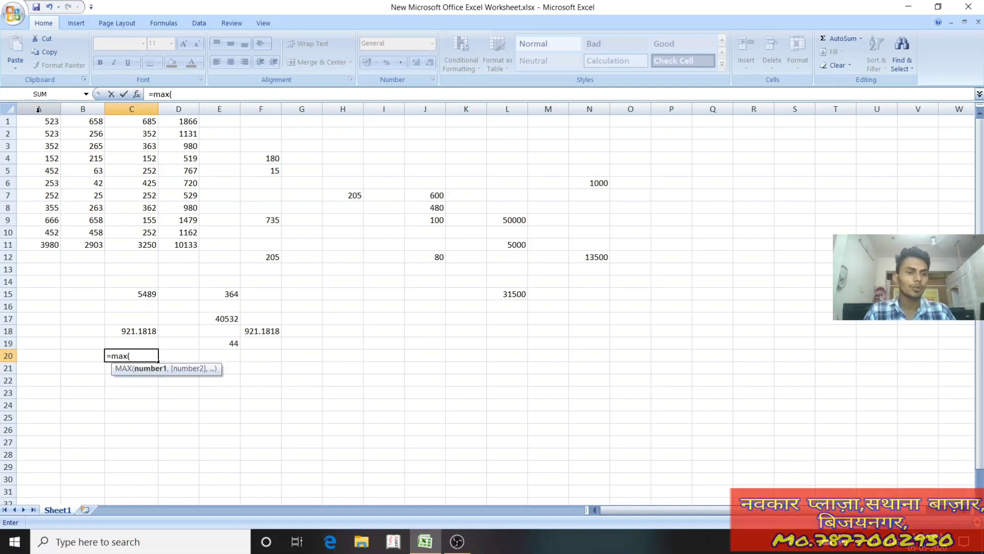
left_click_drag(39, 123, 175, 250)
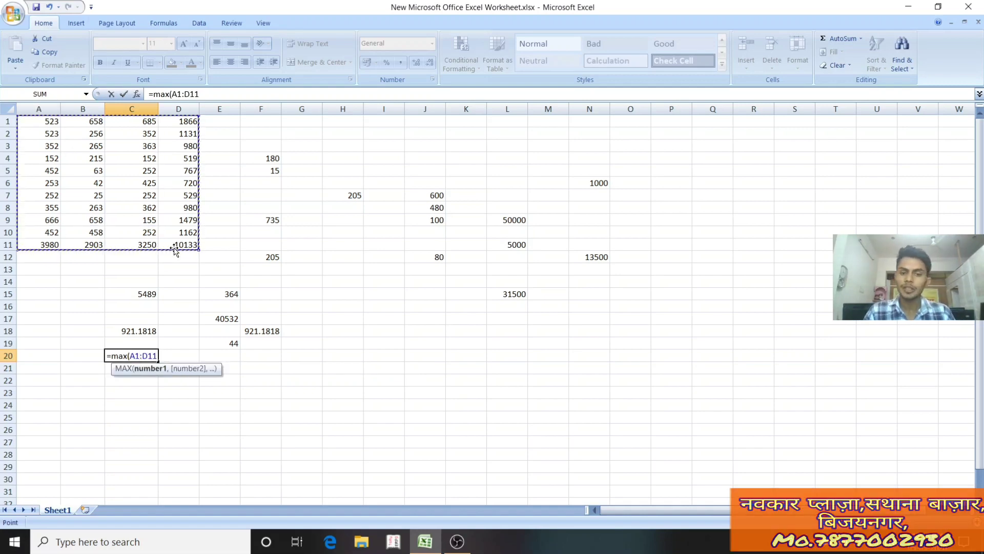
type(")")
key("Return")
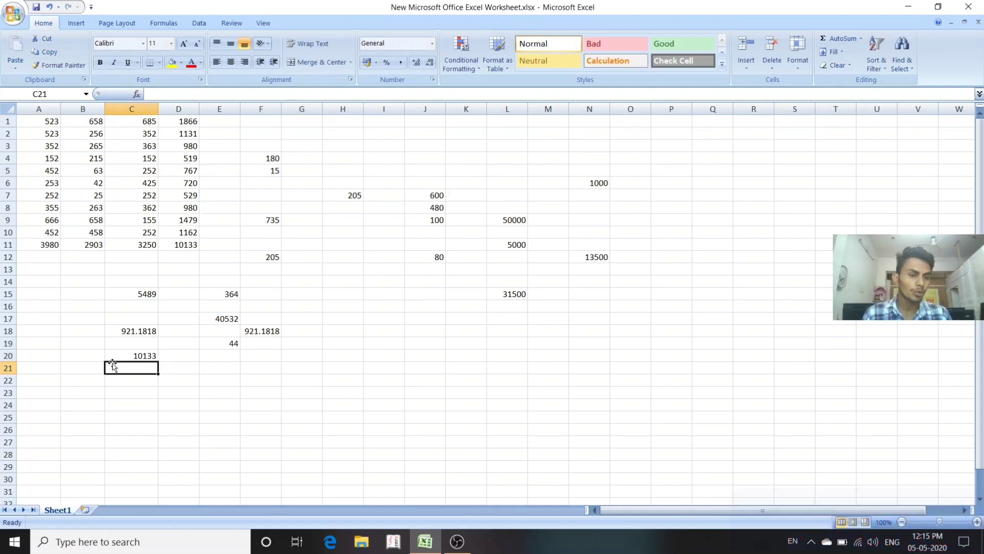
left_click(140, 355)
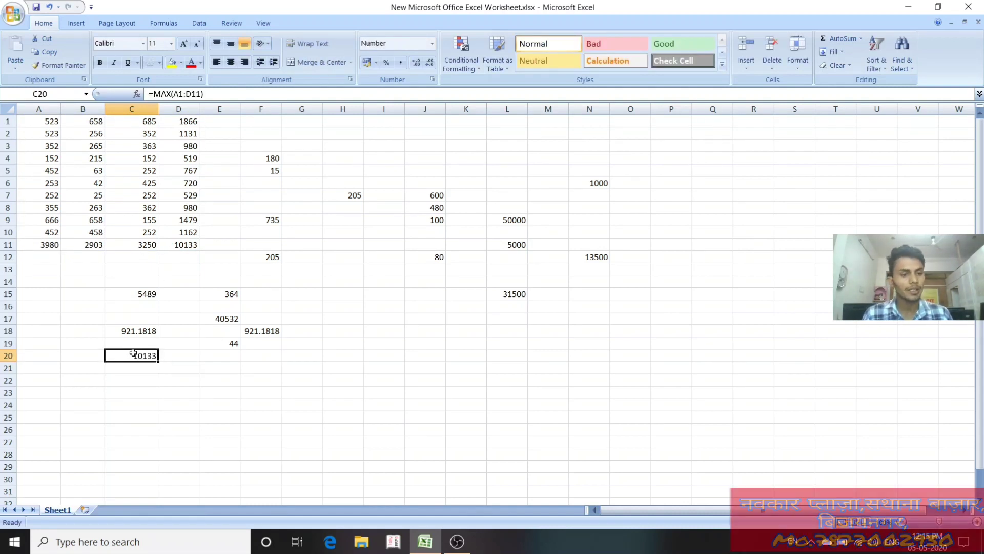
Enter the formula =MIN(A1:D11) in cell C22 to find the smallest value in the data block.
left_click(146, 377)
type("=")
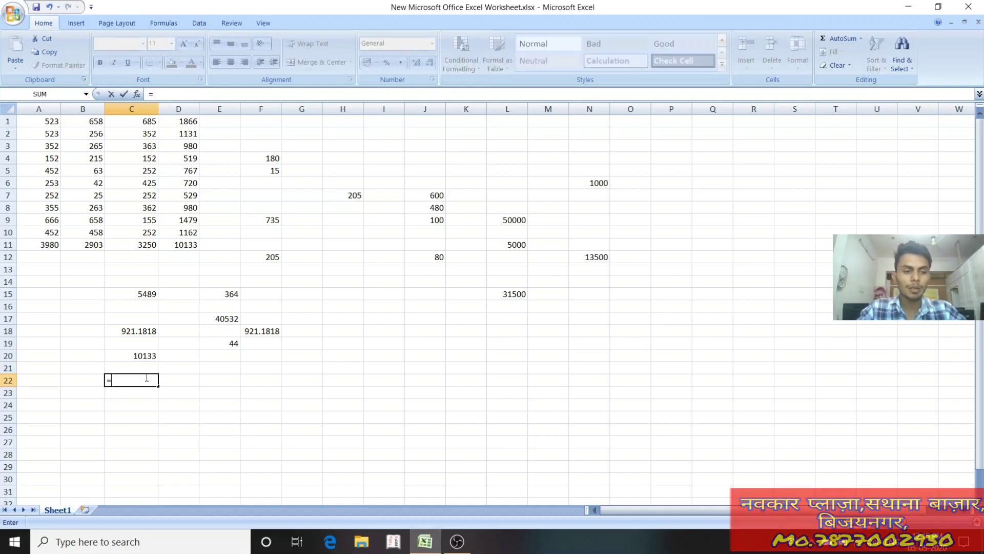
type("min")
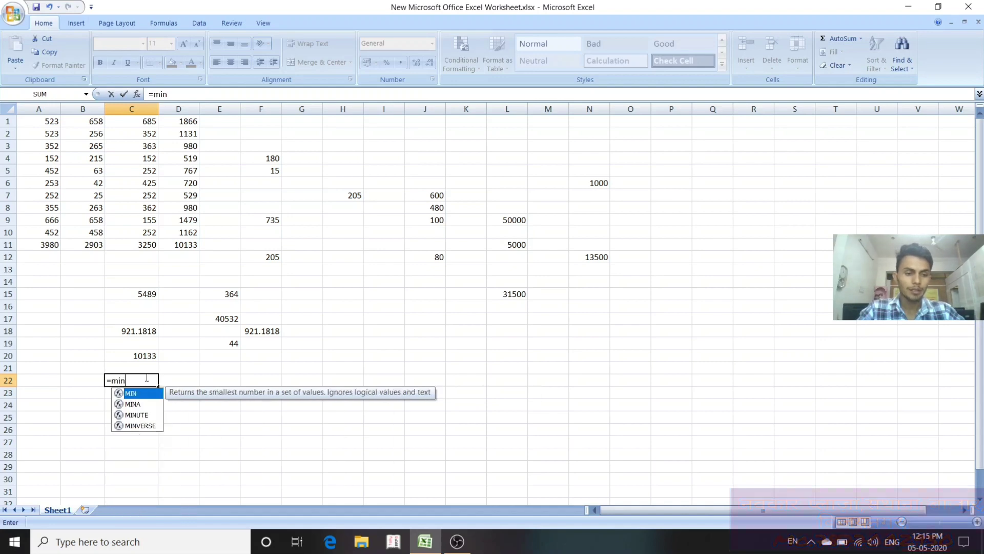
type("(")
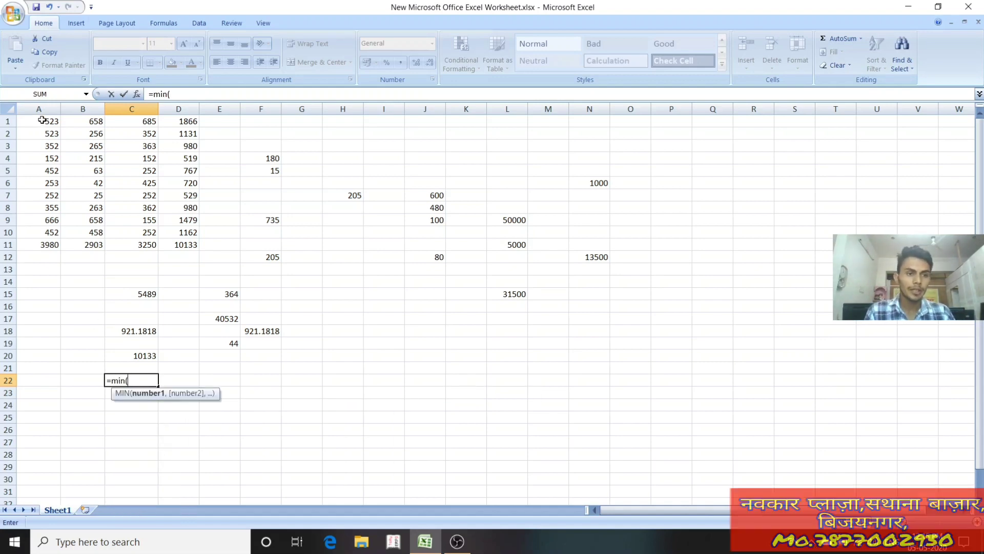
left_click_drag(40, 121, 175, 238)
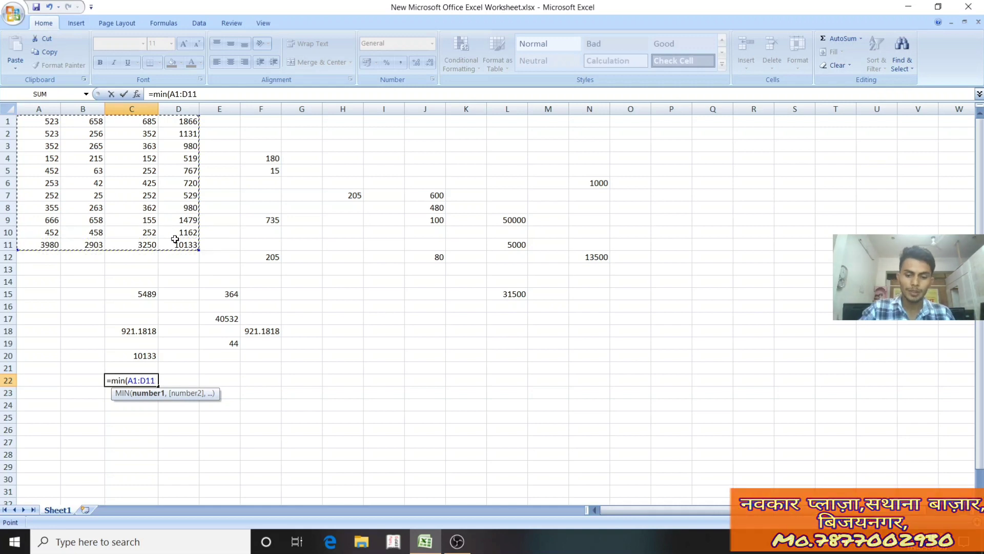
type(")")
key("Return")
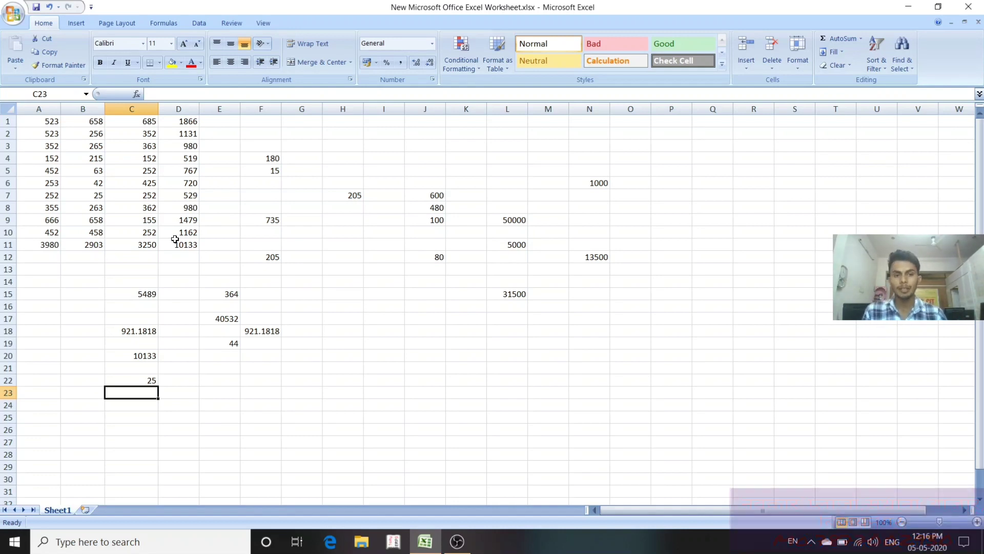
Enter the formula =NOW() in cell H22 to insert the current date and time, and review the formula.
left_click(335, 369)
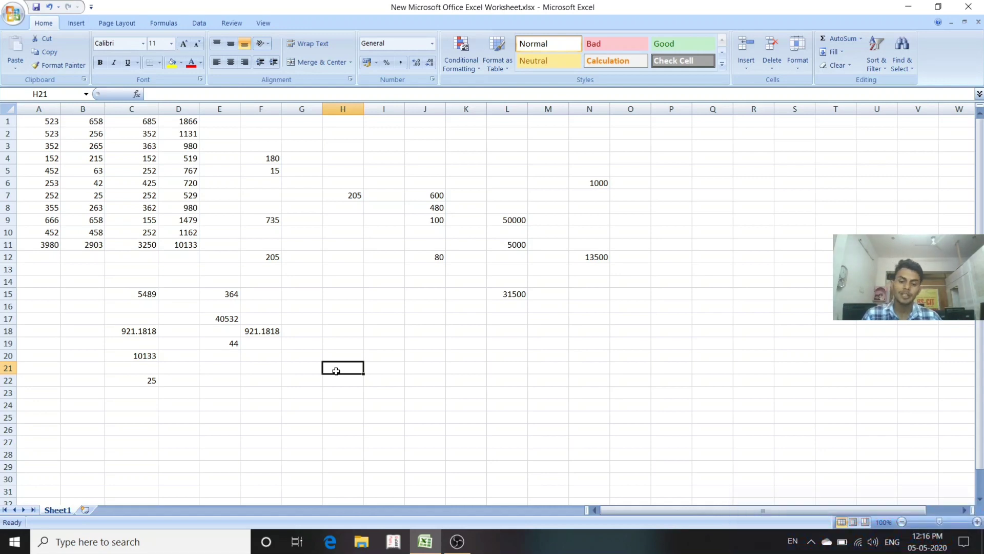
left_click(343, 377)
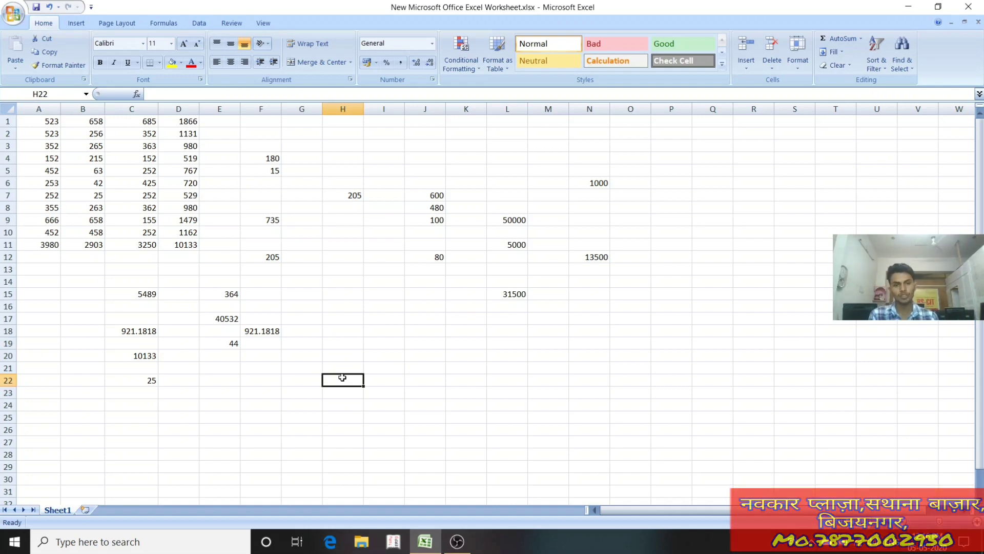
type("=")
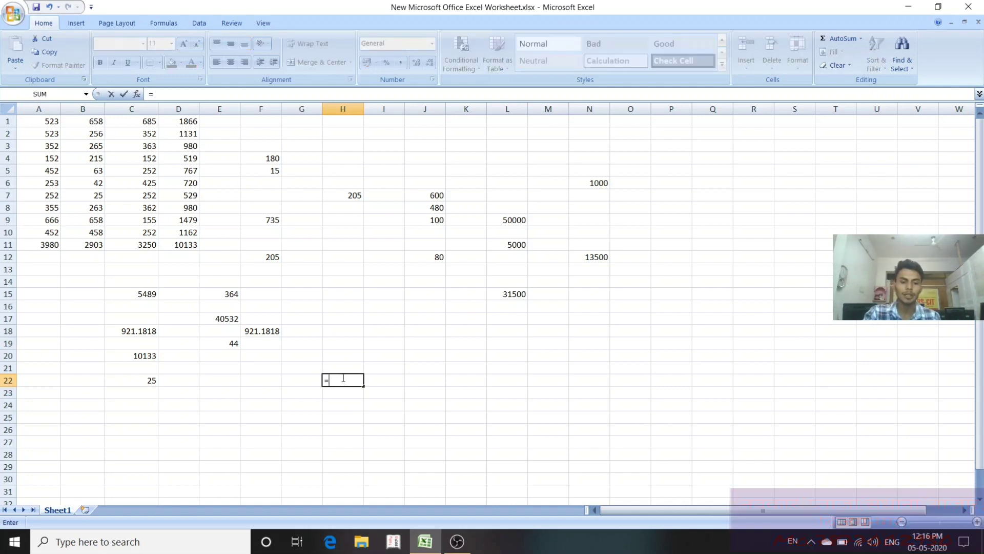
type("now")
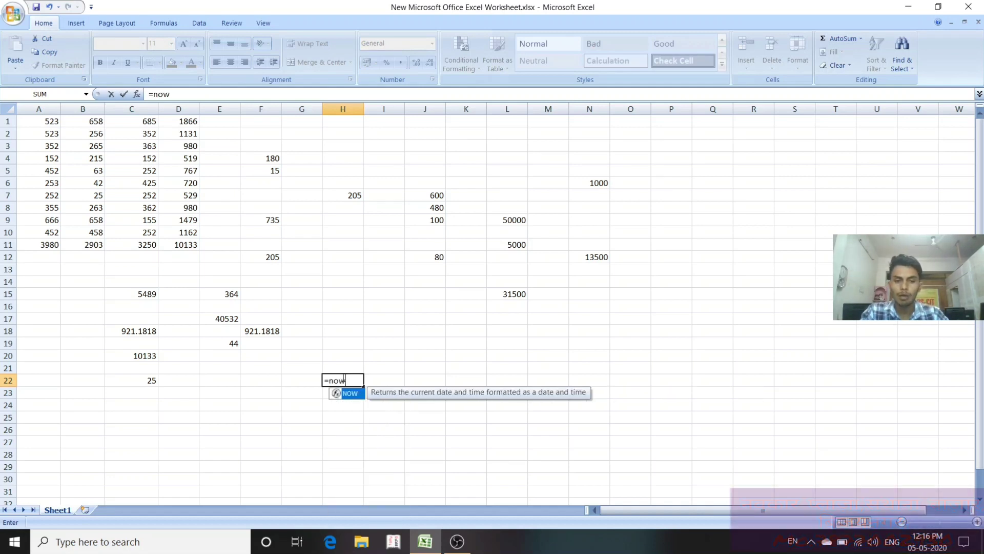
type("(")
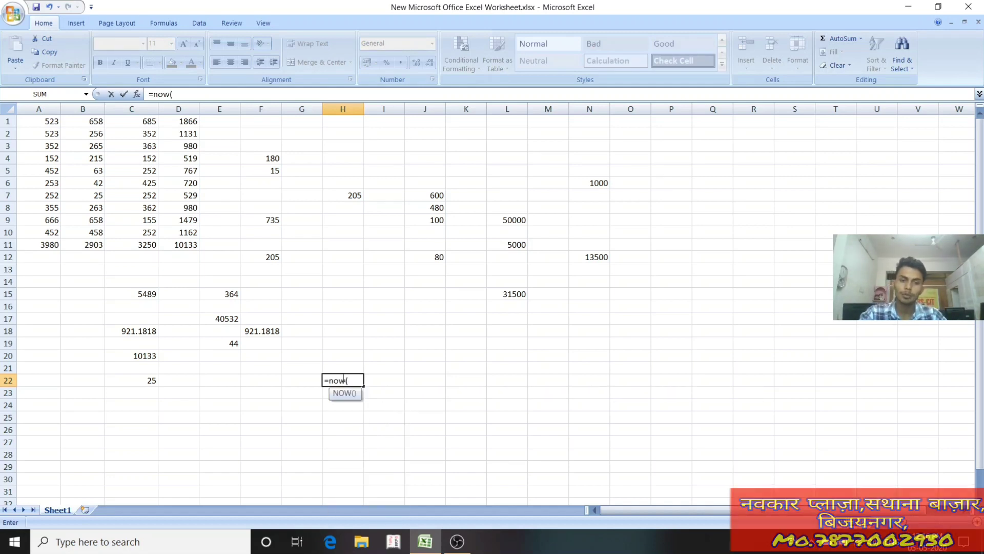
type(")")
key("Return")
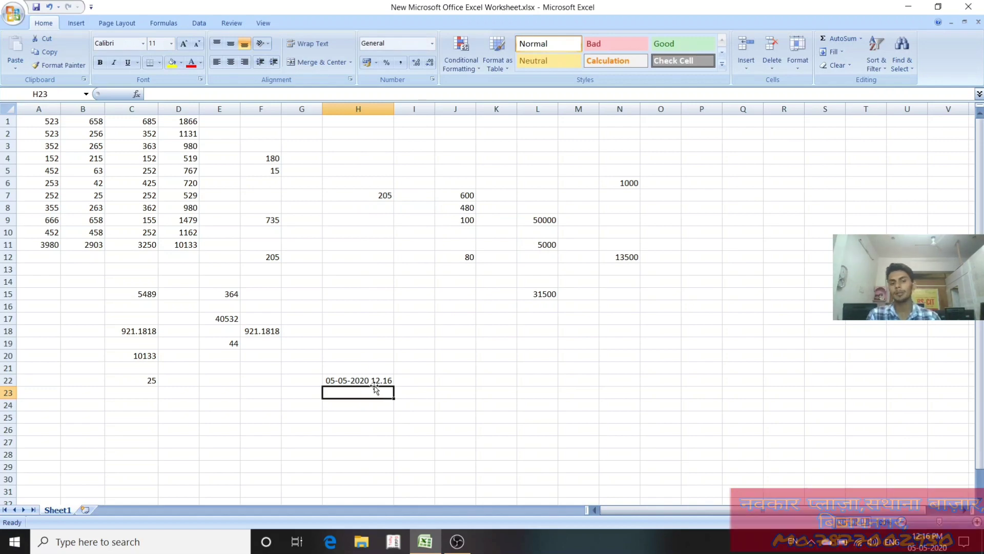
left_click(356, 379)
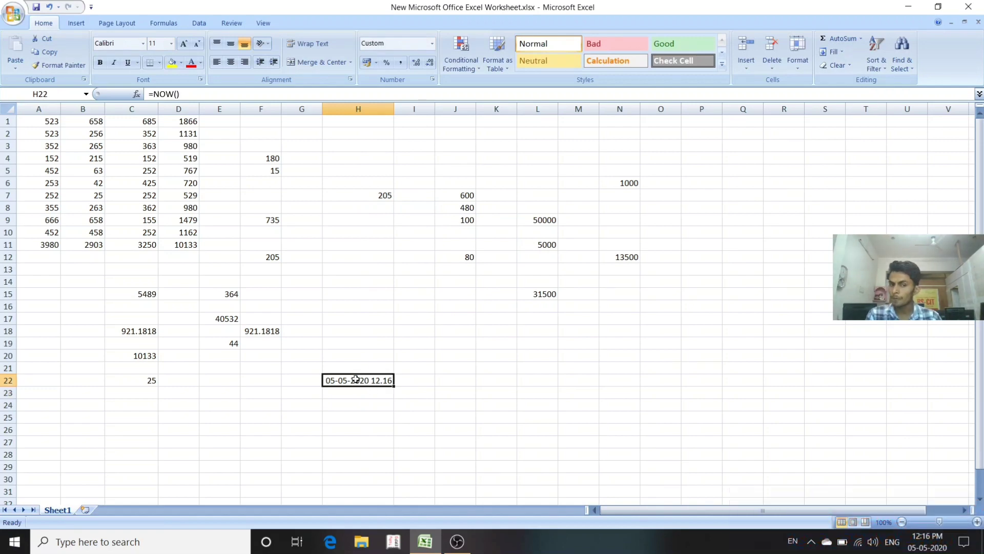
Enter the formula =TODAY() in cell H24 to insert the current date.
left_click(377, 403)
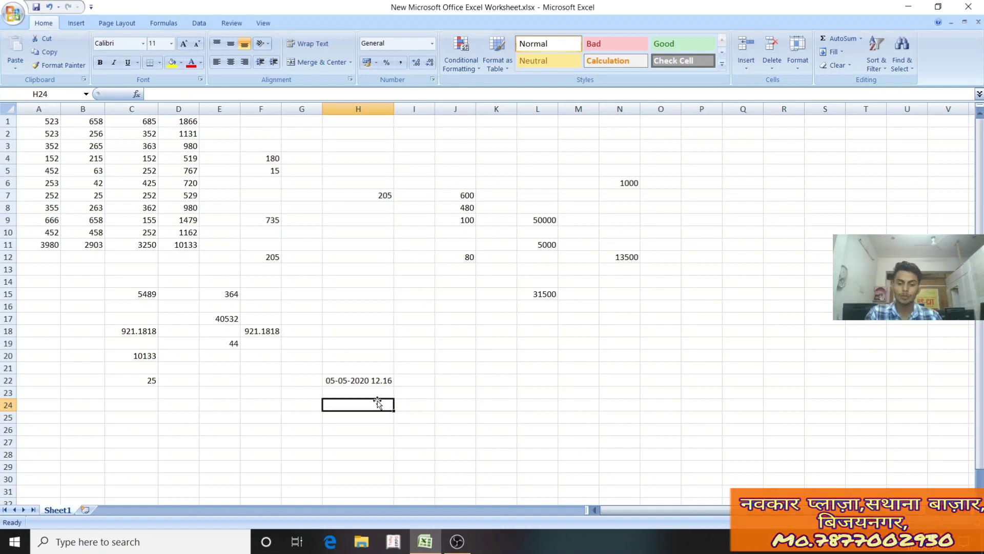
type("=")
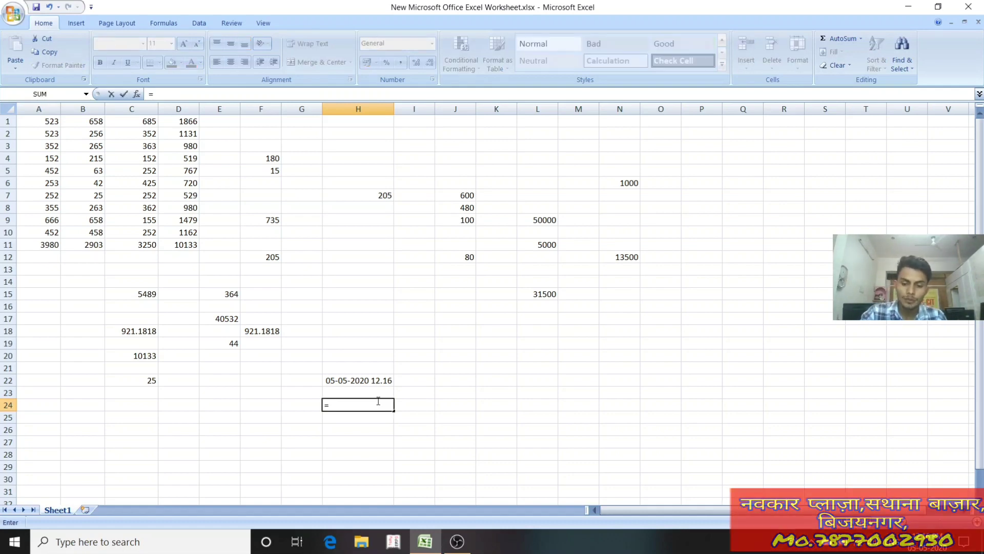
type("(")
key("BackSpace")
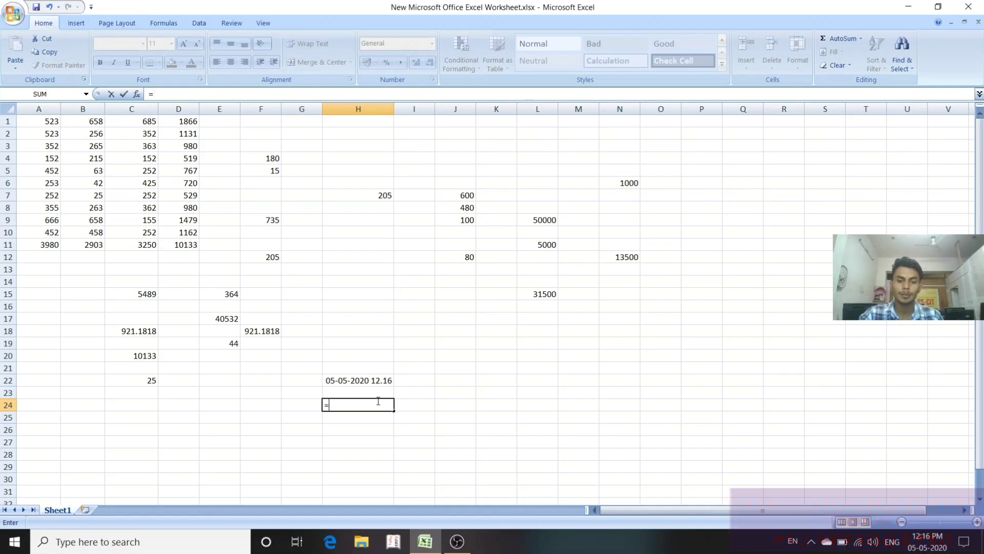
type("s")
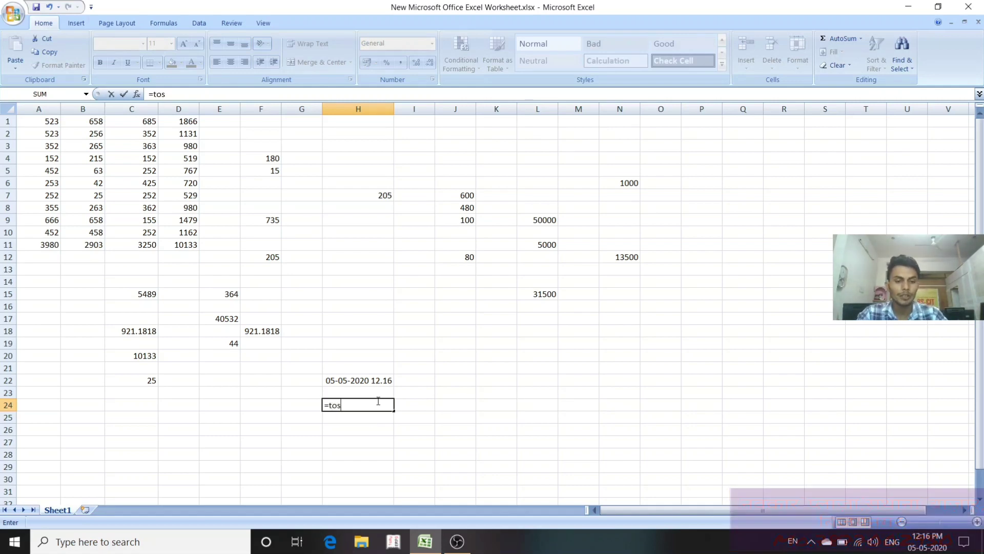
key("BackSpace")
type("da")
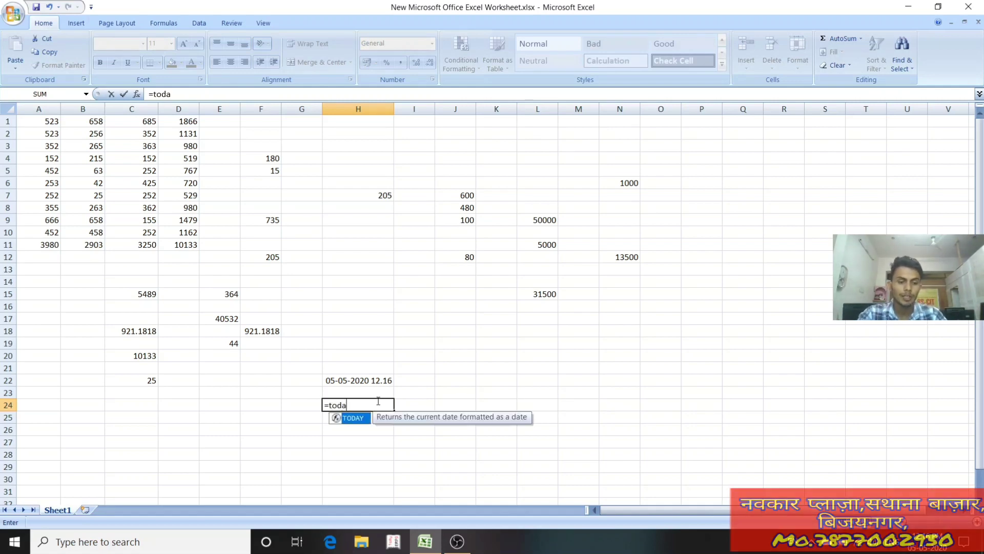
type("y(")
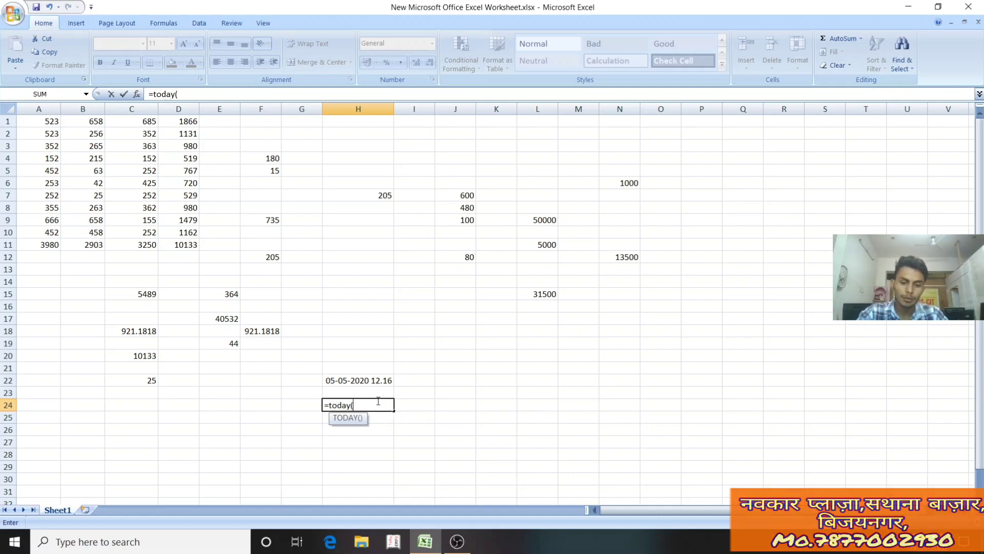
type(")")
key("Return")
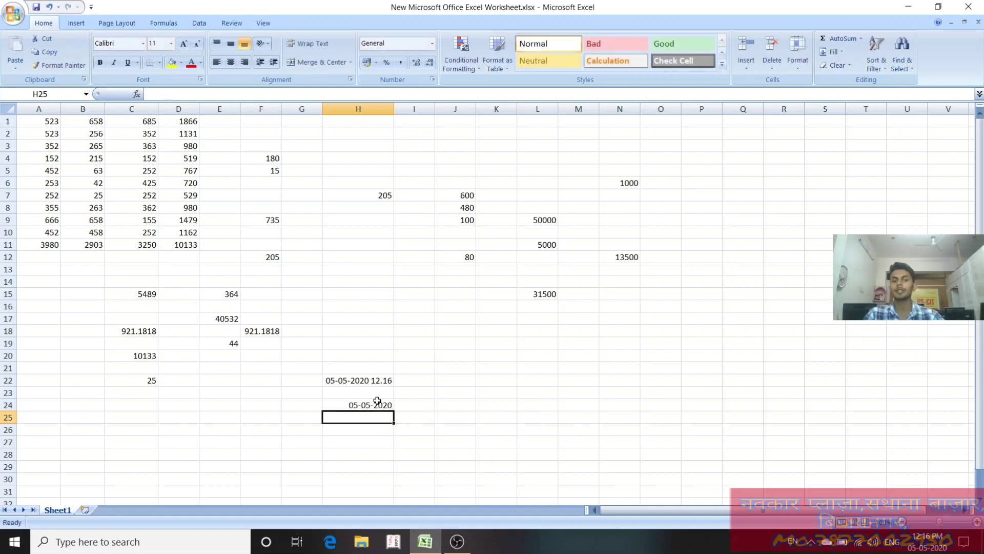
Enter the formula =DAY(H24) in cell J24 to extract the day from the date.
left_click(457, 405)
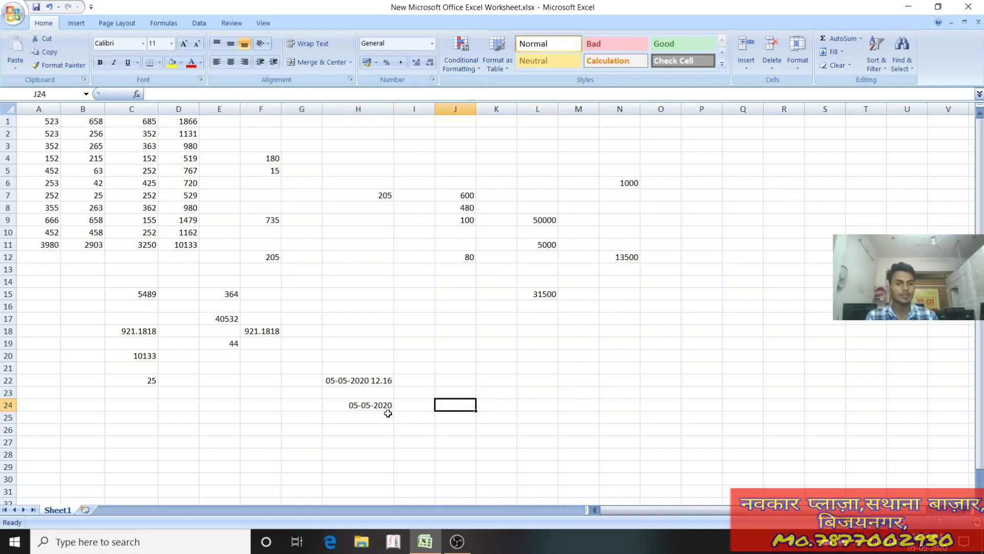
left_click(373, 409)
left_click(448, 410)
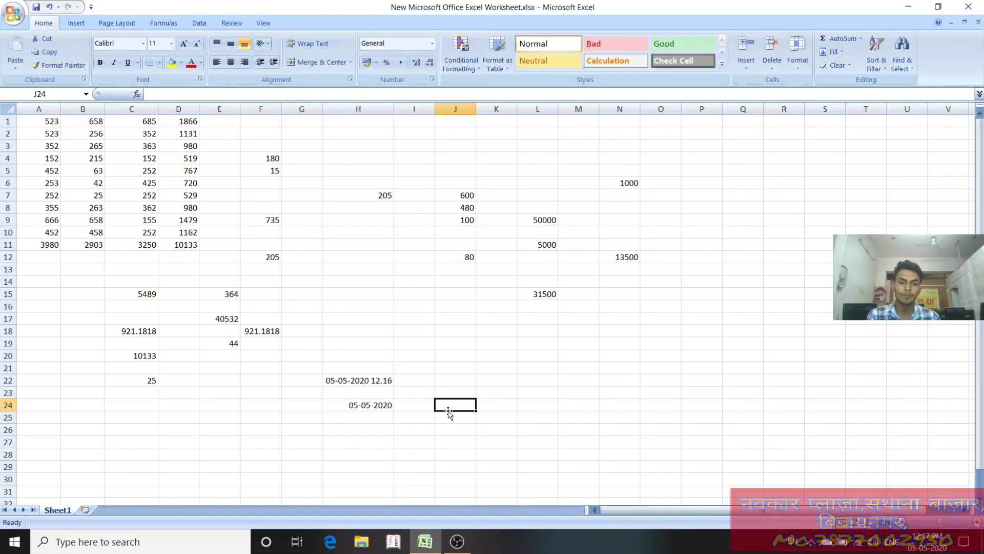
type("=")
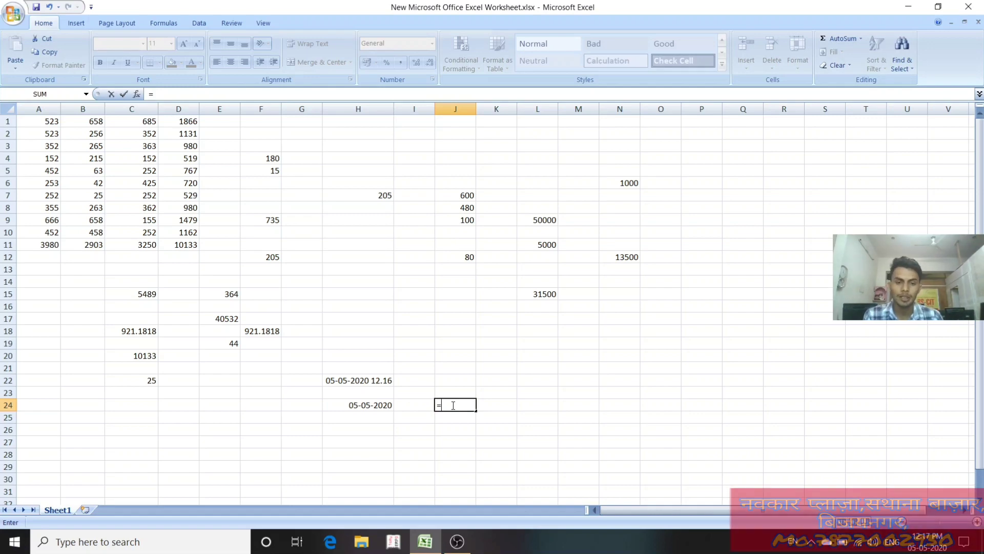
type("day")
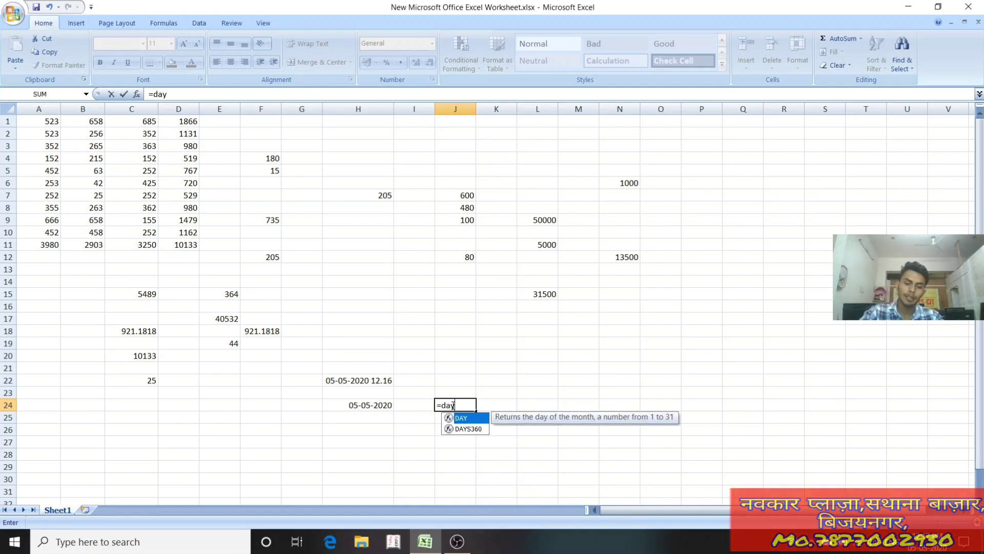
type("(")
left_click(377, 404)
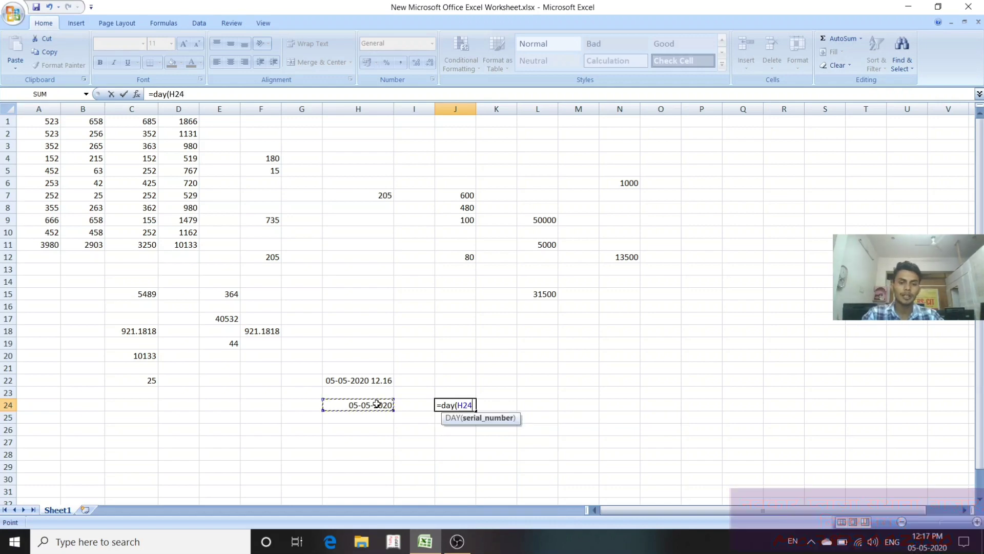
type(")")
key("Return")
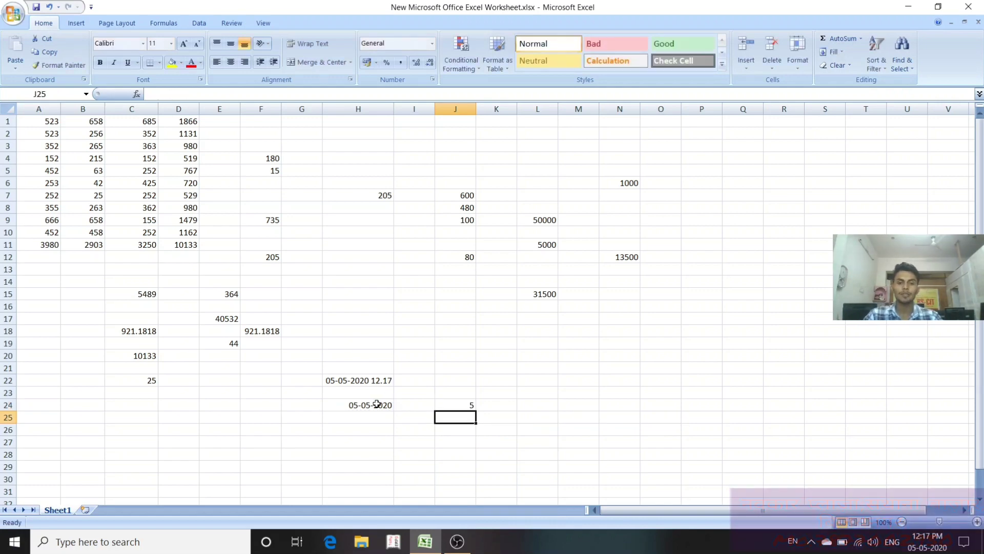
Enter the formula =MONTH(H24) in cell K24 to extract the month from the date.
left_click(493, 406)
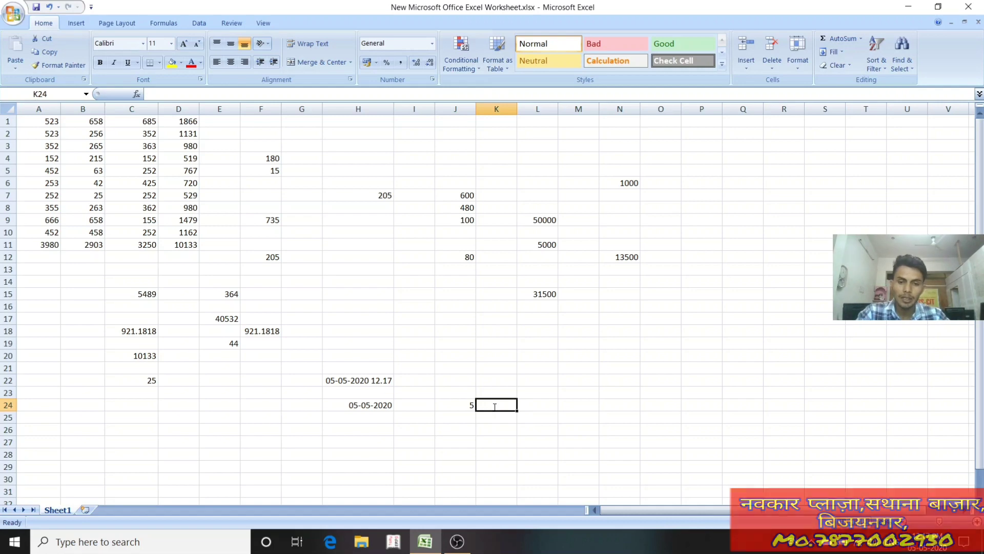
type("=month")
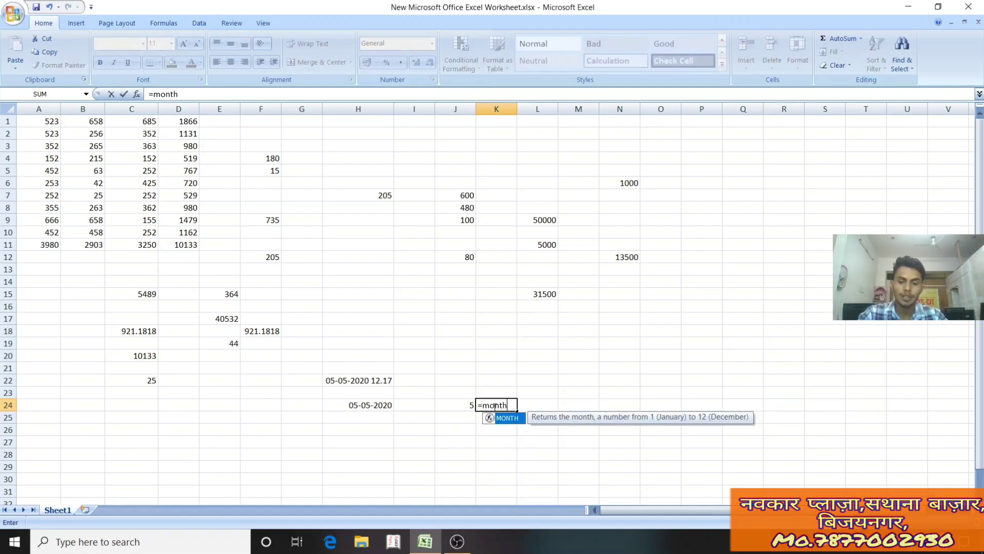
type("(")
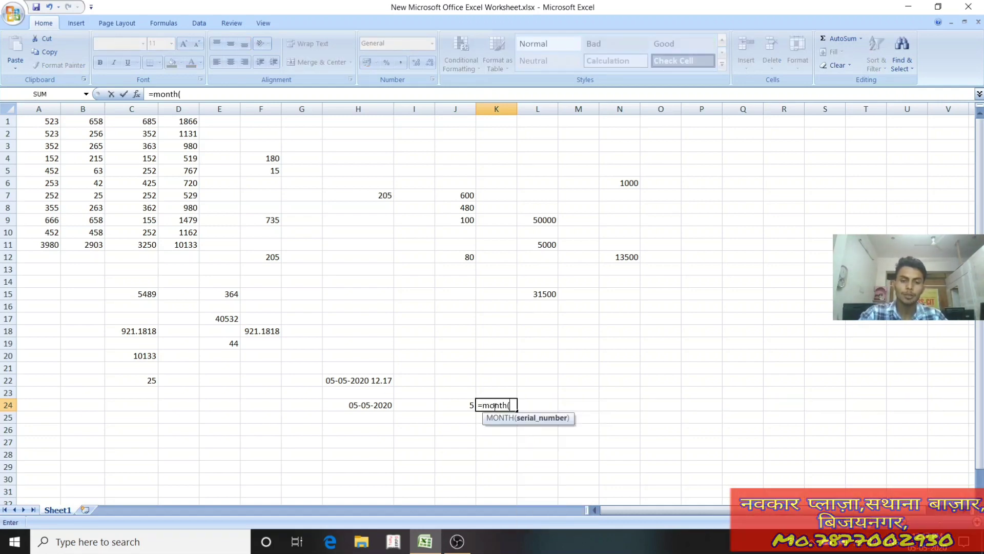
left_click(361, 405)
type(")")
key("Return")
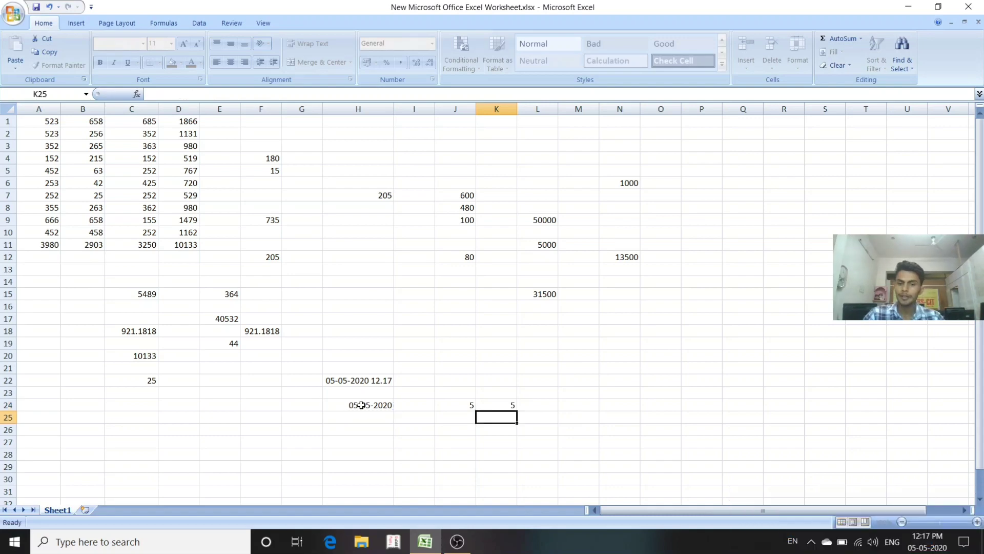
Enter the formula =YEAR(H24) in cell L24 to extract the year from the date.
left_click(531, 409)
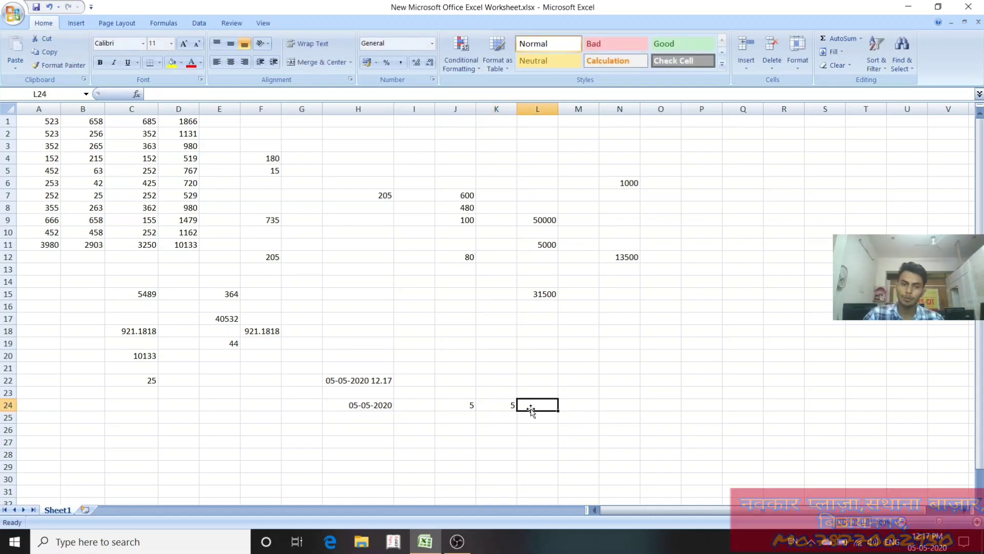
type("=")
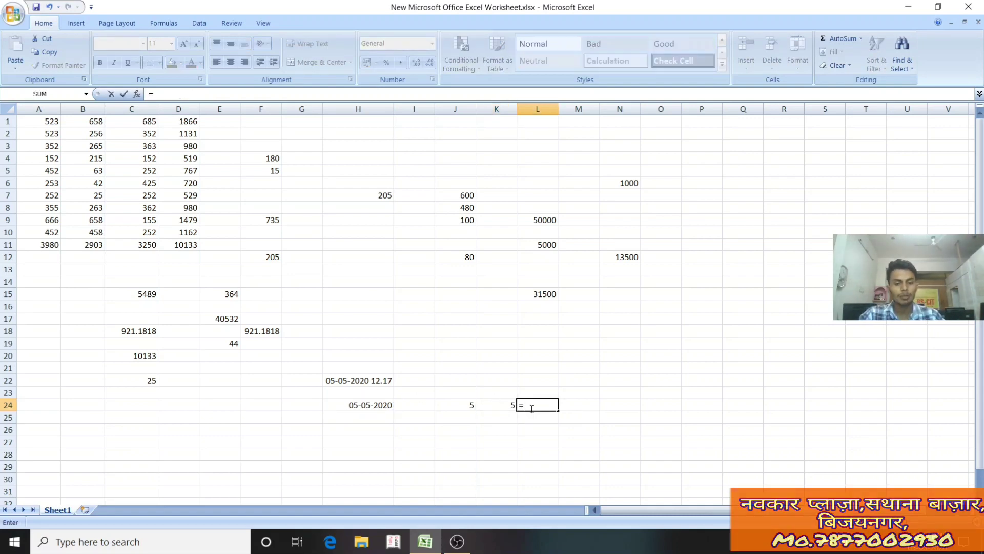
type("year")
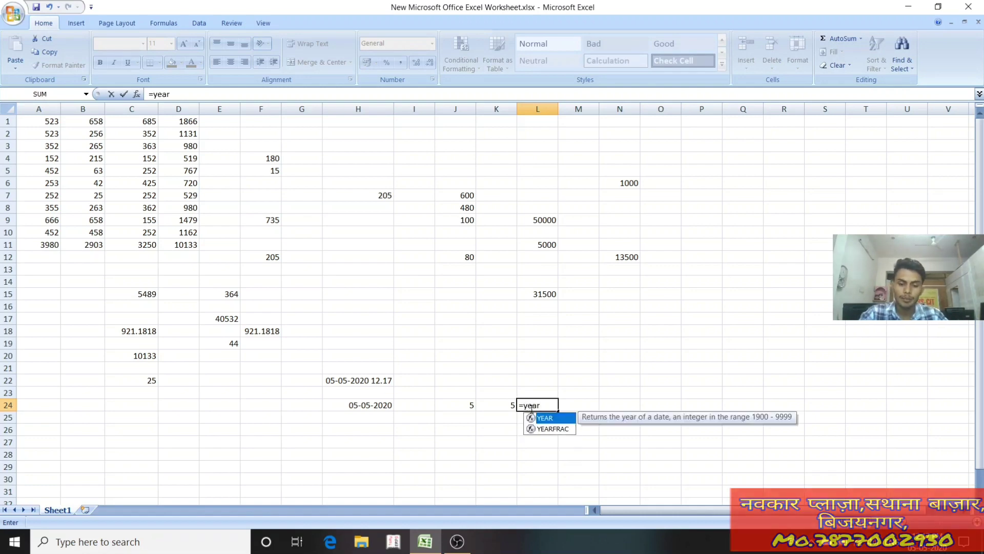
type("(")
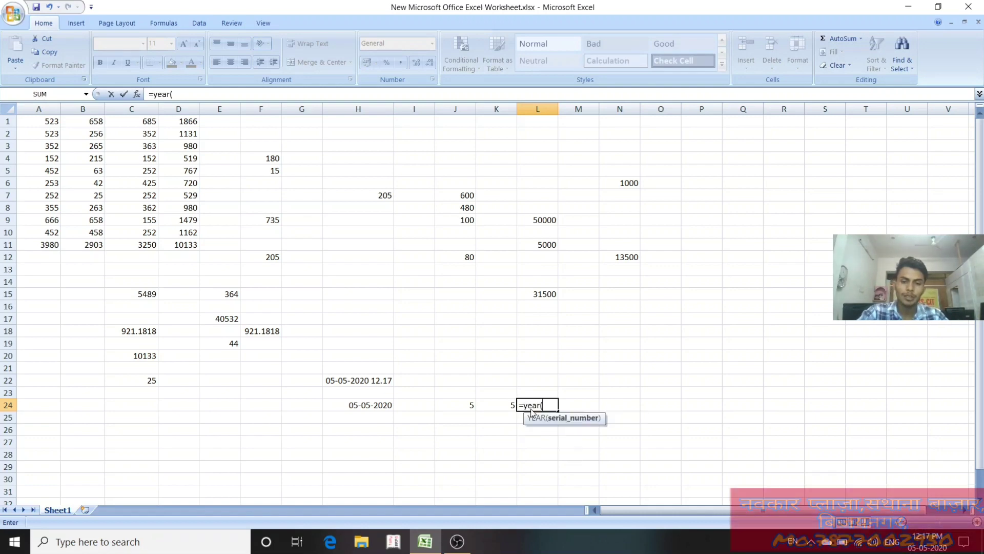
left_click(349, 406)
type(")")
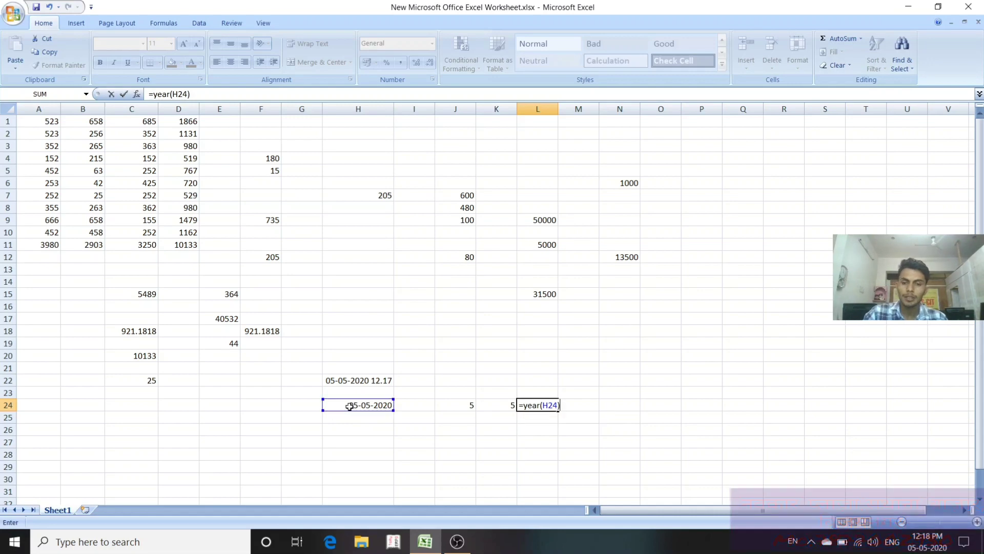
key("Return")
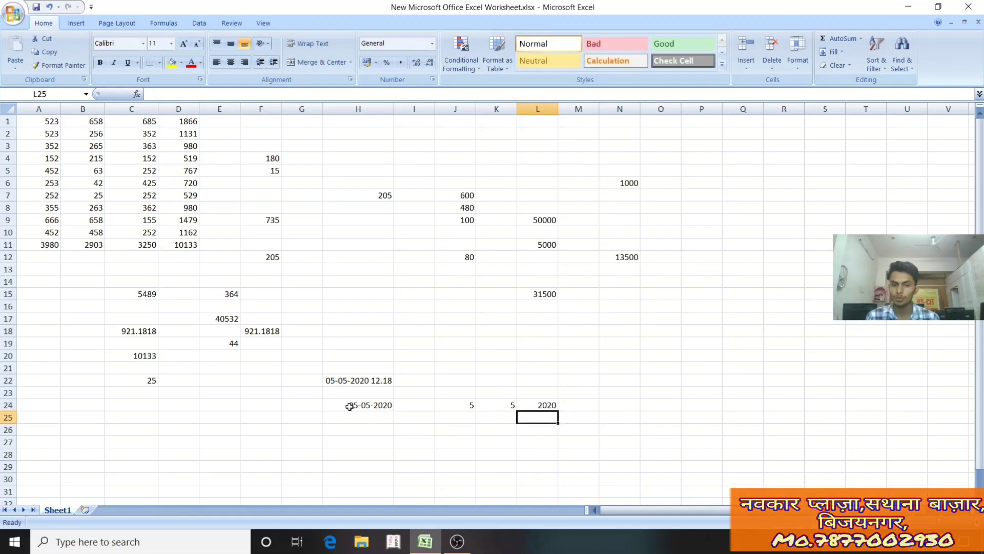
Enter the date 15/08/1947 in cell F29, in the empty area below the existing data.
key("Down")
key("Down")
key("Down")
key("Down")
key("Down")
key("Down")
key("Down")
key("Down")
key("Down")
key("Down")
key("Down")
key("Down")
key("Down")
key("Down")
key("Down")
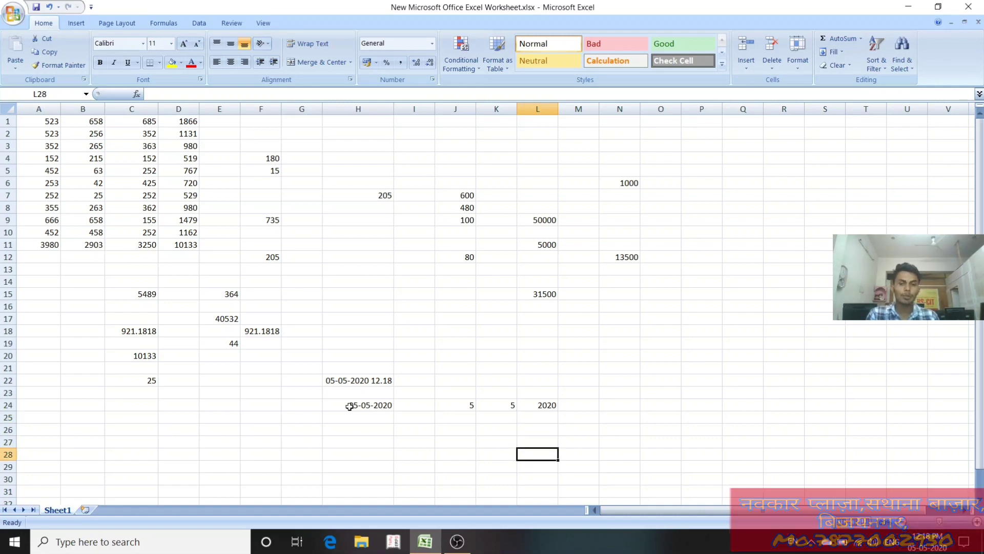
key("Down")
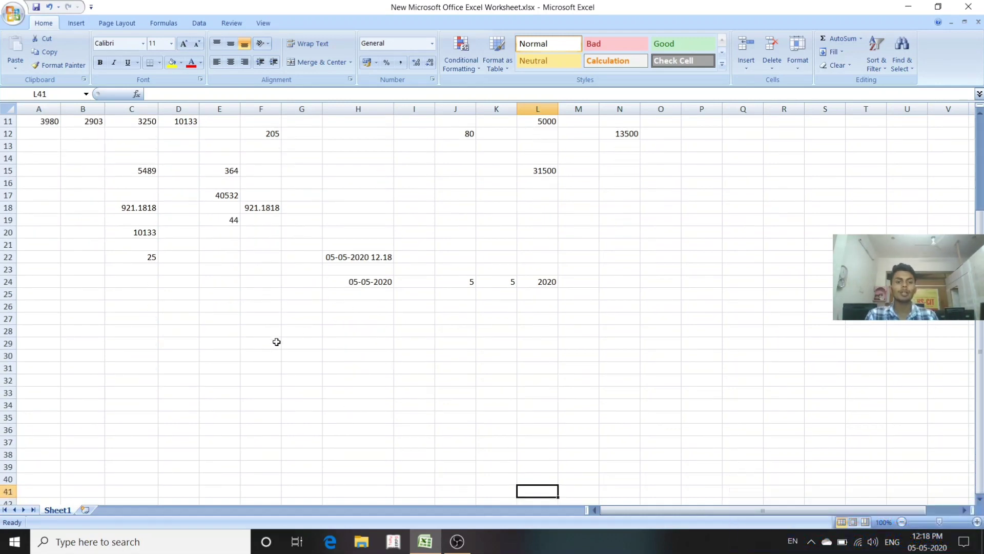
left_click(252, 340)
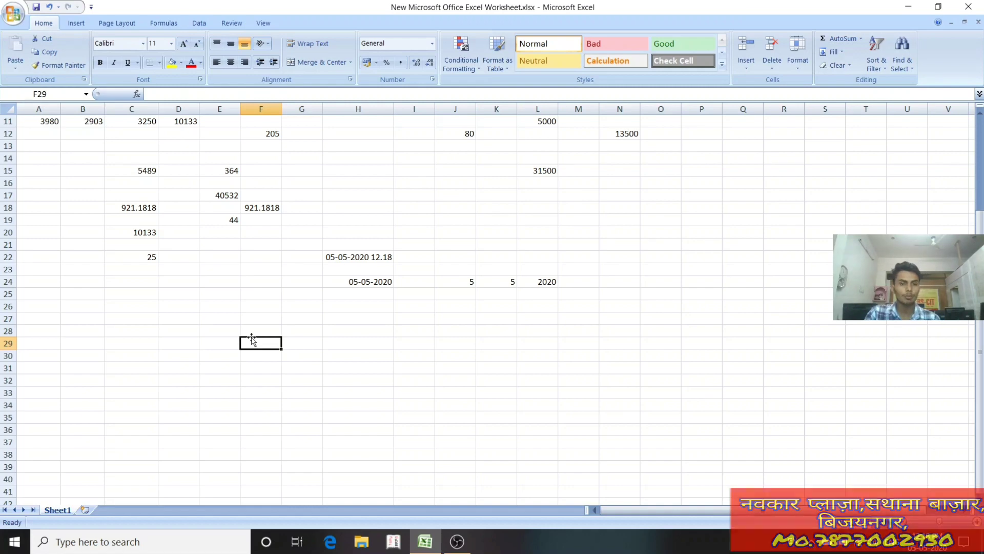
type("15/")
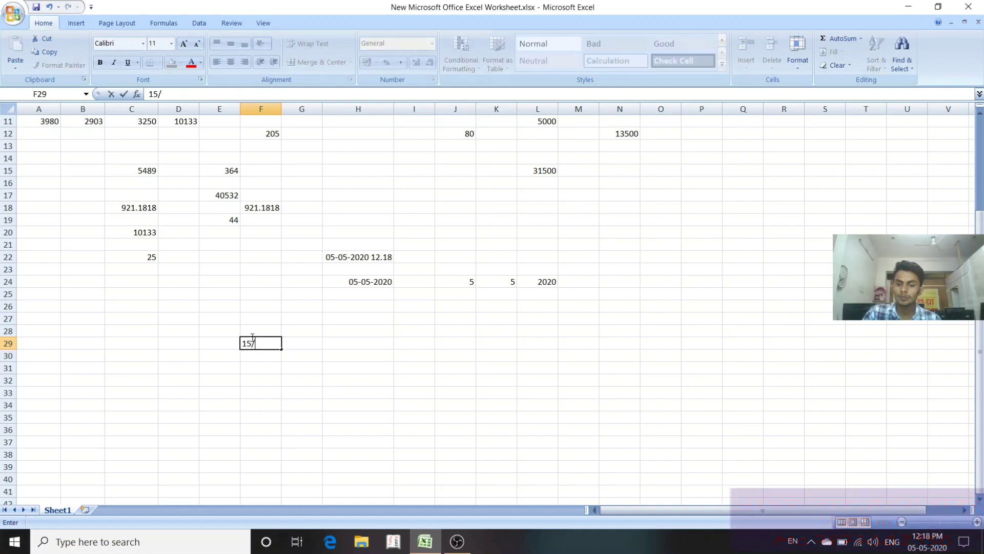
type("08/")
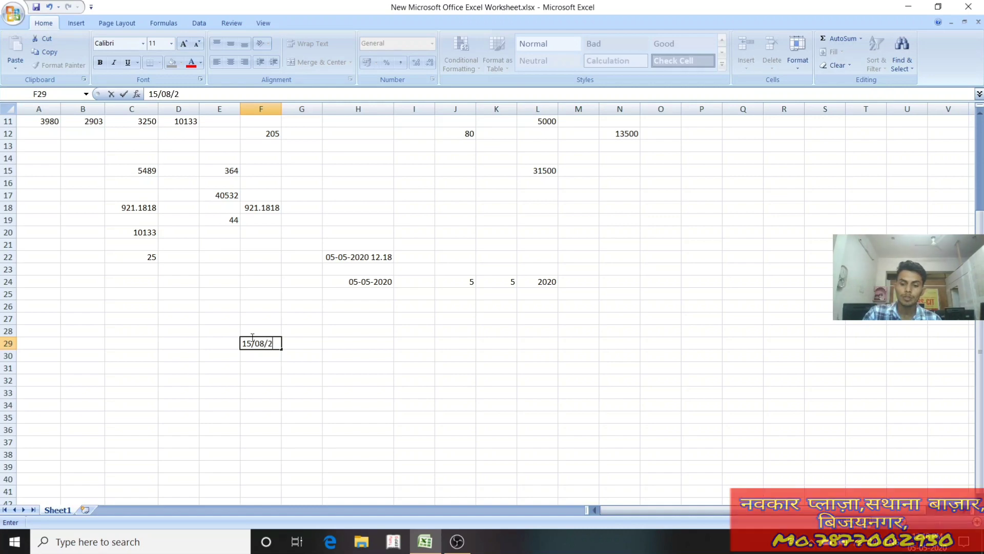
type("1947")
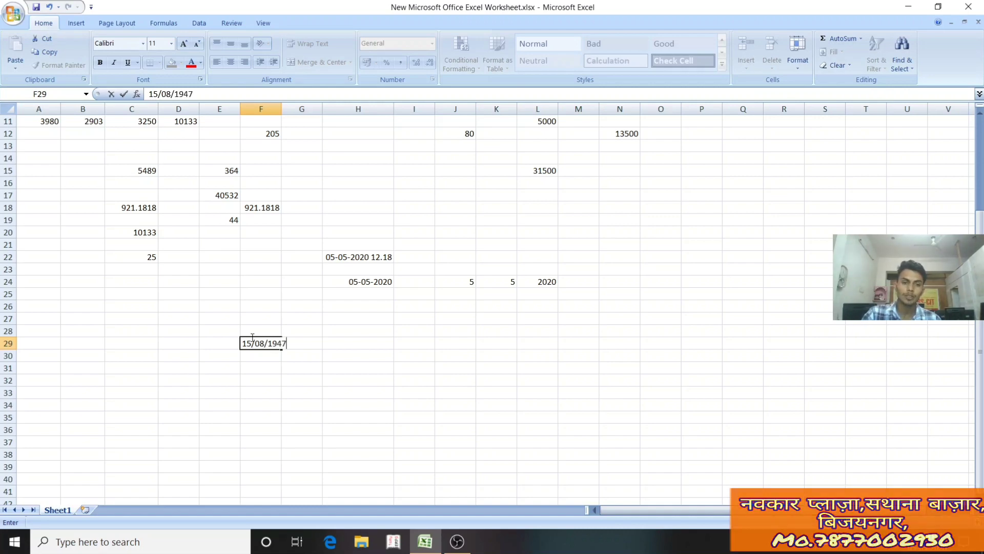
key("Return")
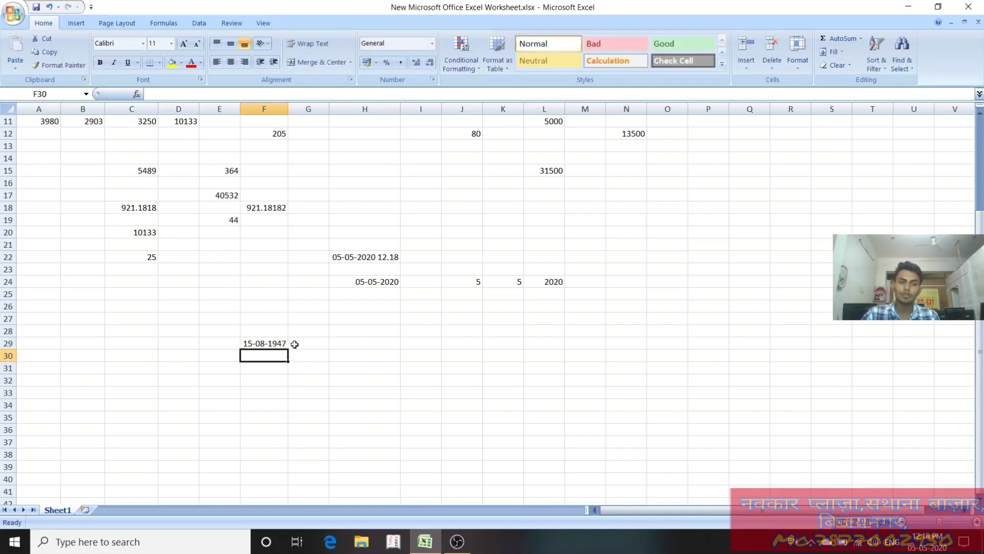
Enter the date 05/05/2020 in cell G29, beside the 1947 date, and select cell I29.
left_click(295, 344)
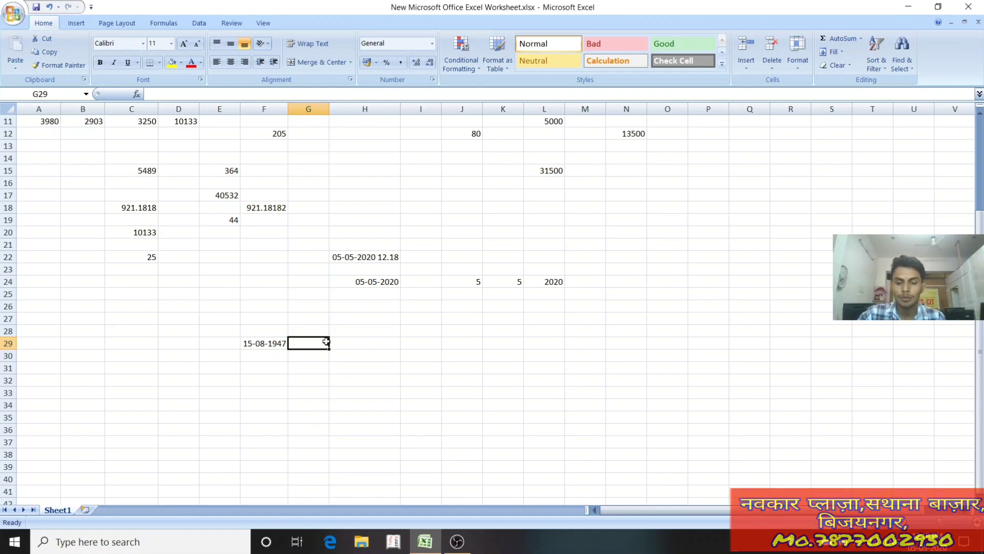
type("05/")
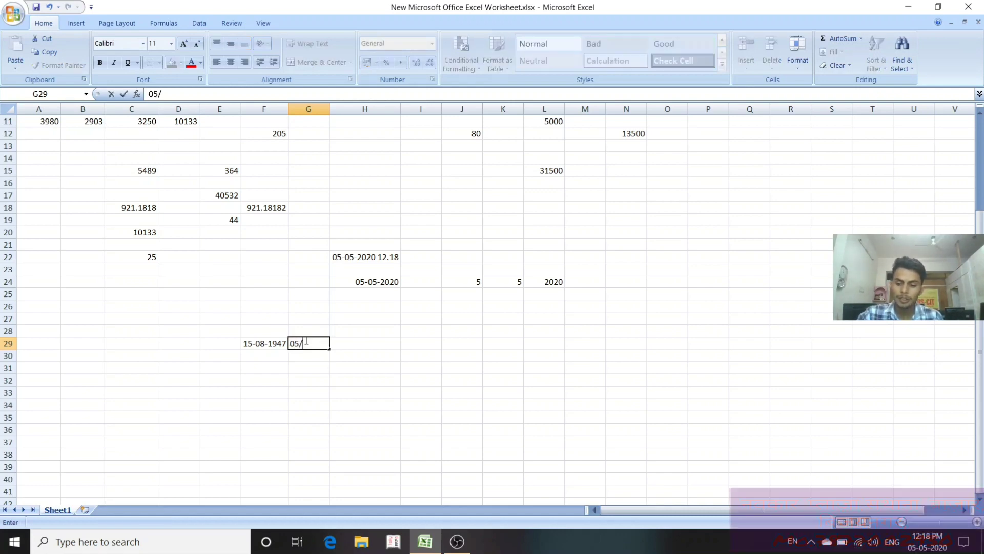
type("05/202")
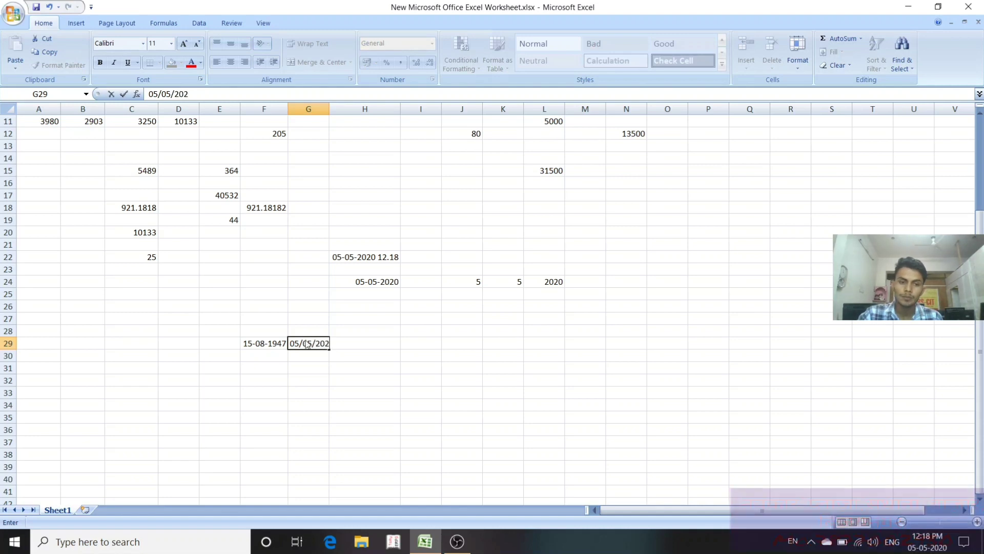
type("0")
key("Return")
left_click(363, 342)
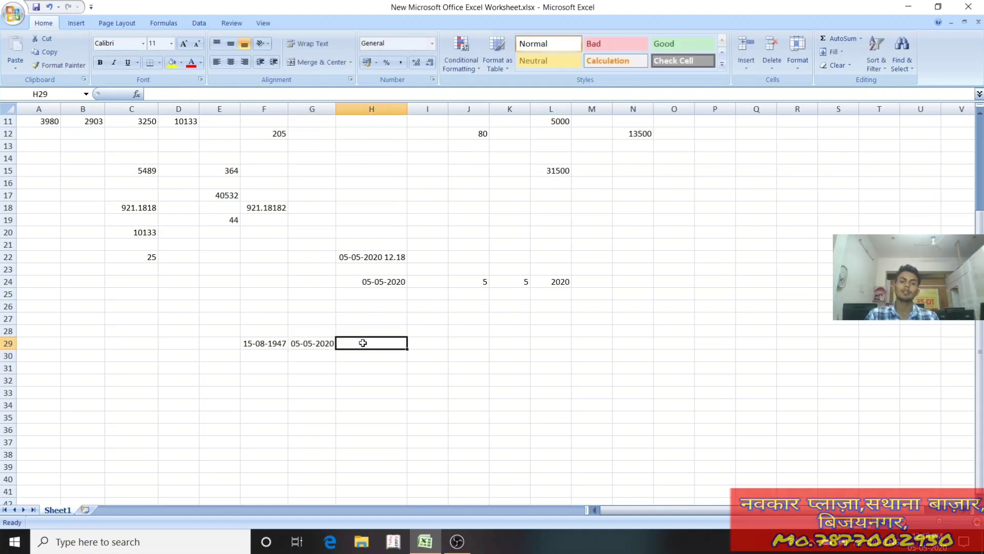
left_click(419, 343)
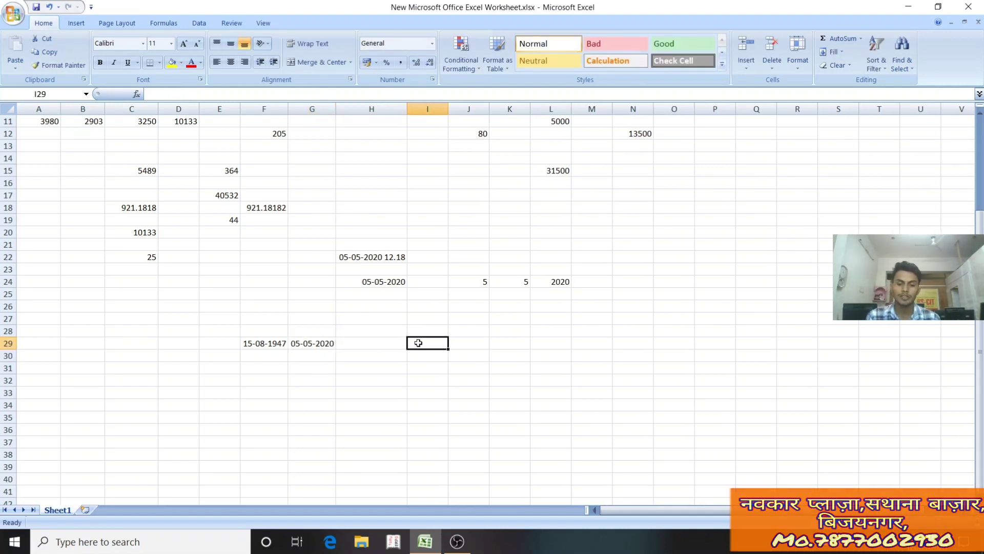
Enter the formula =DATEDIF(F29,G29,"y") in cell I29 to calculate the full years between the two dates.
type("=")
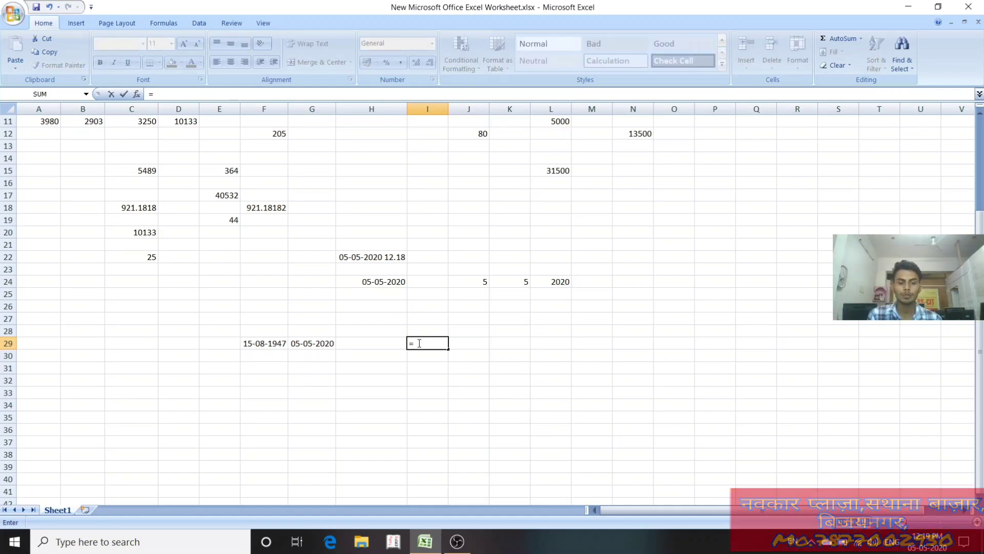
type("date")
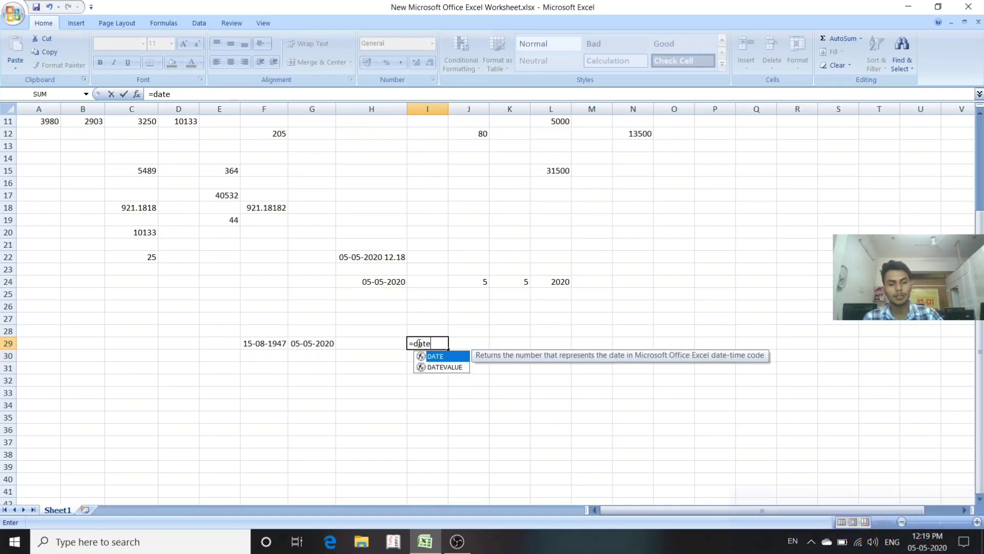
type("dif")
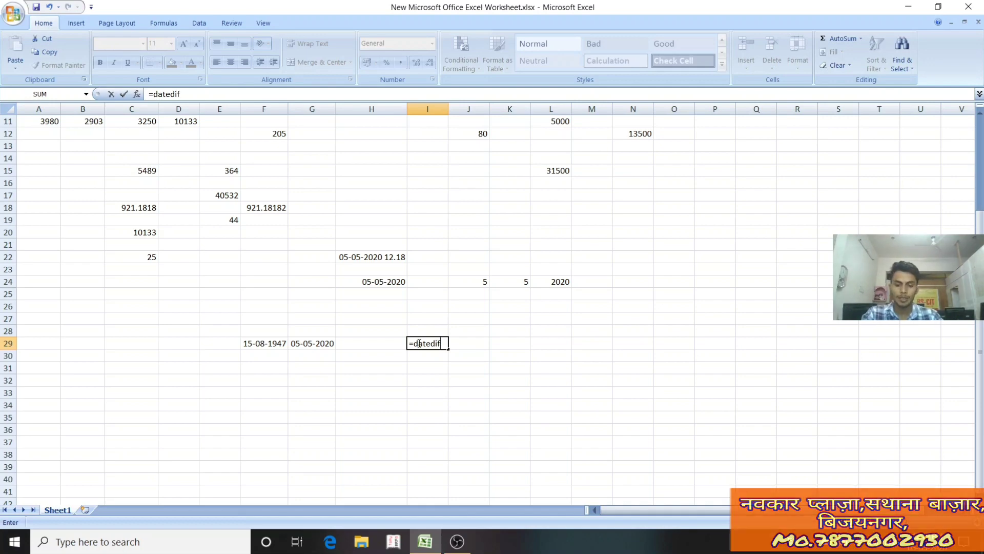
type("(")
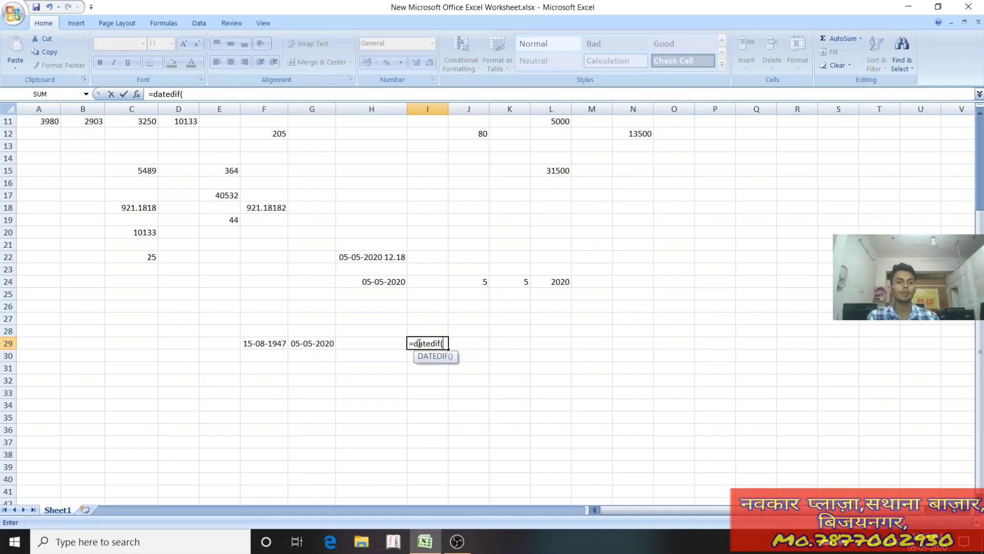
left_click(264, 343)
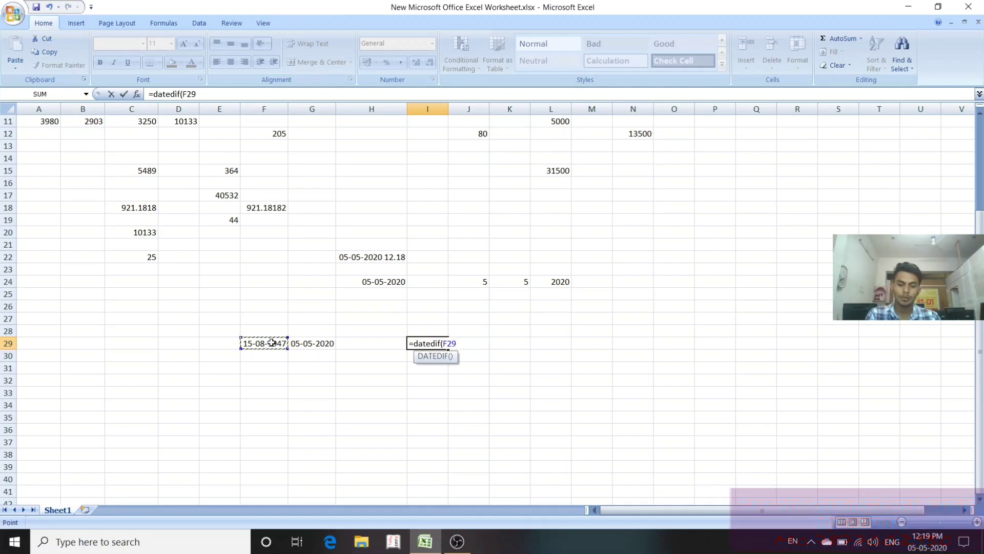
type(",")
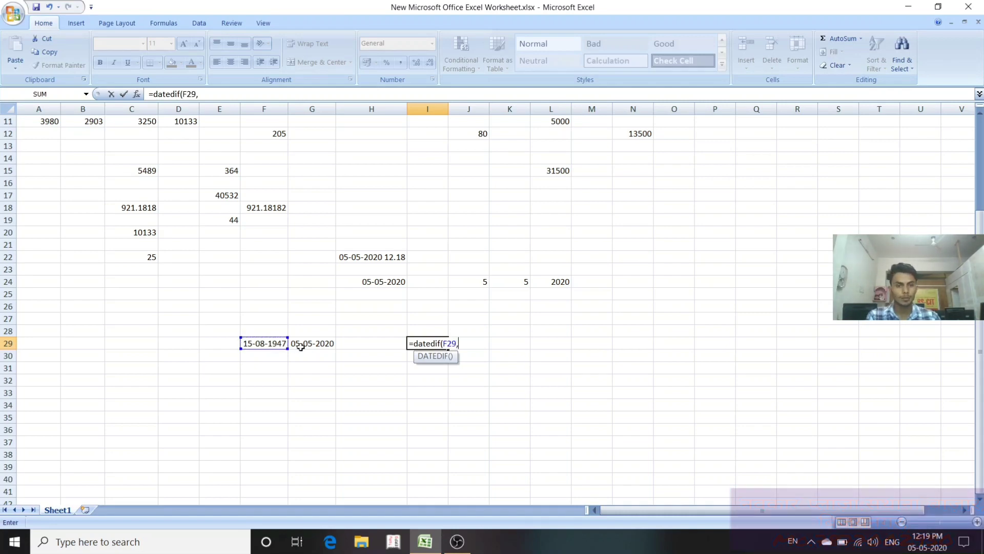
left_click(302, 348)
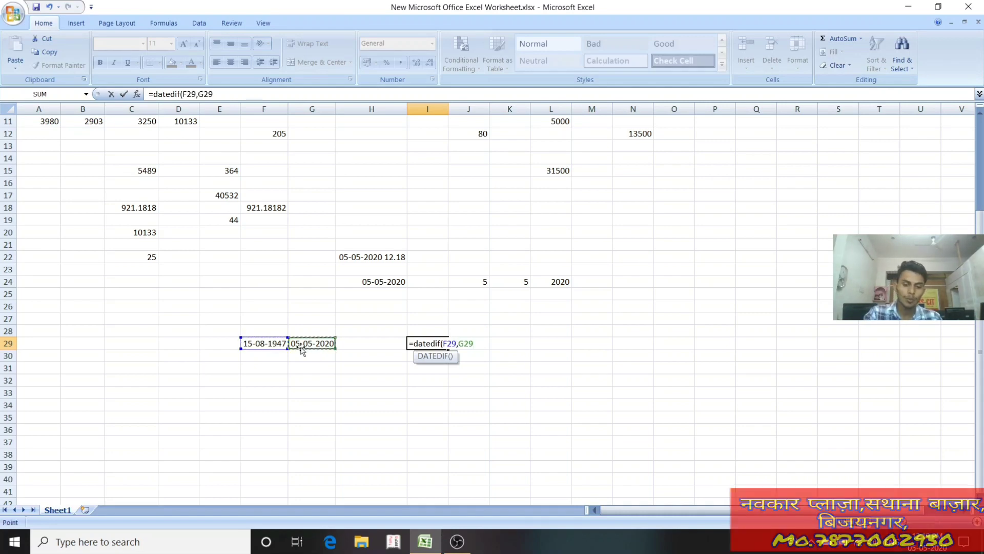
type(",")
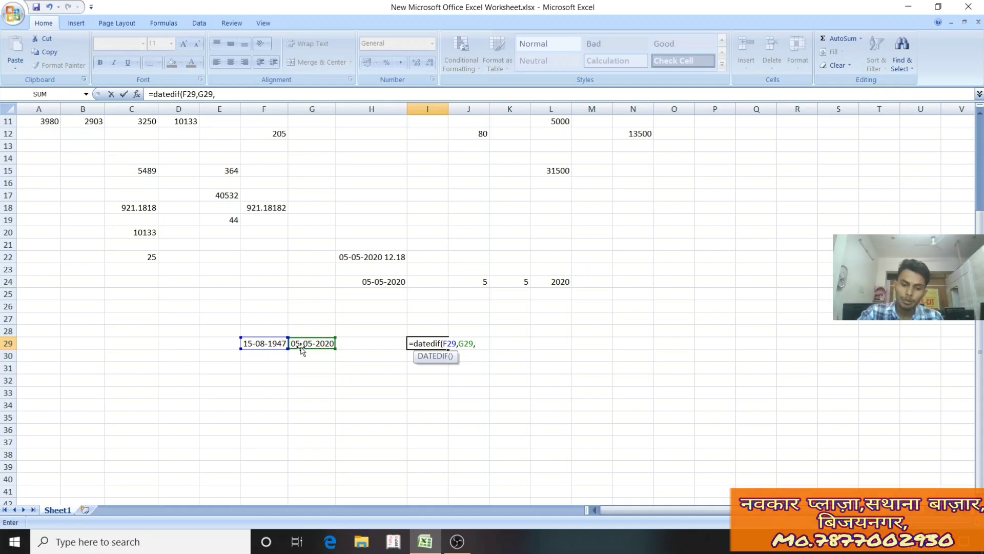
type("\"y")
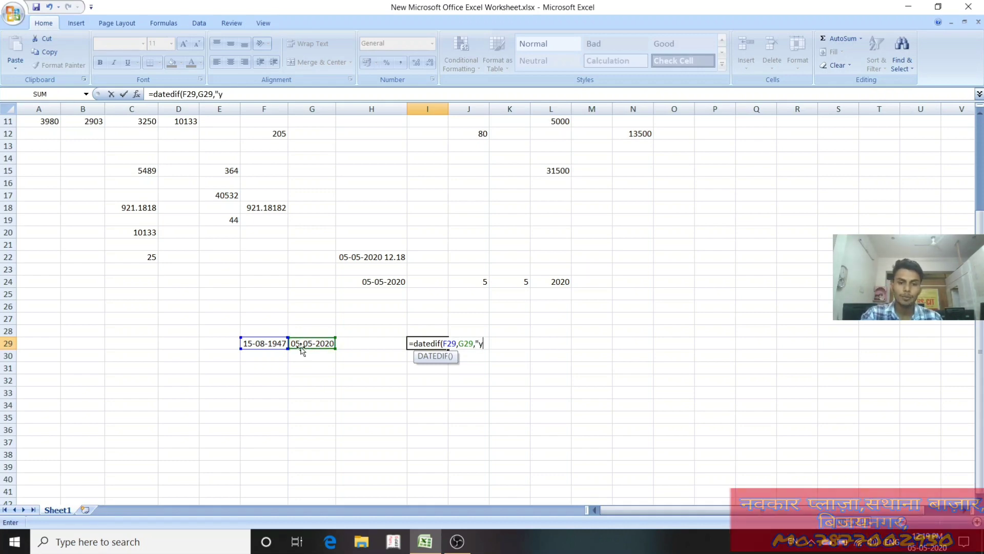
type("\"")
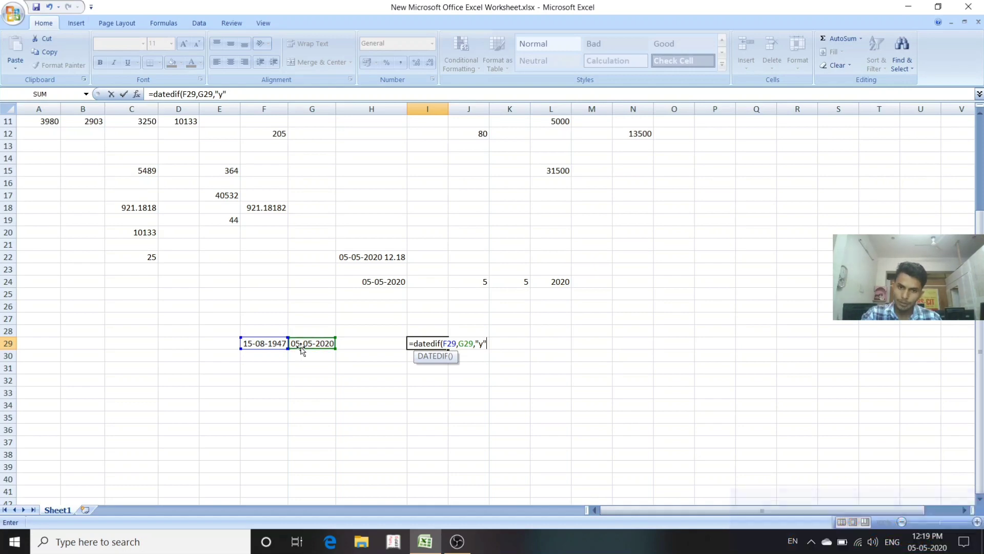
type(")")
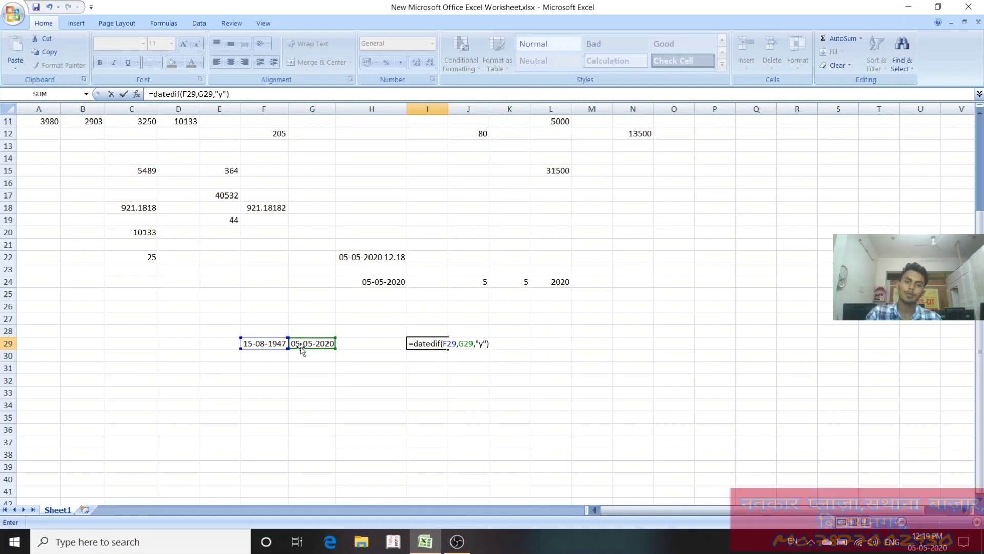
key("Return")
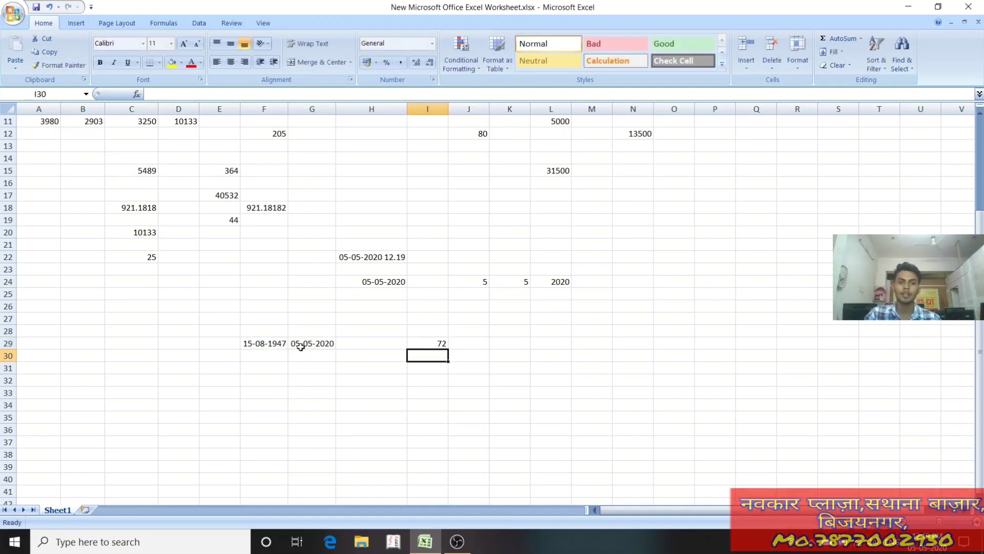
left_click(433, 341)
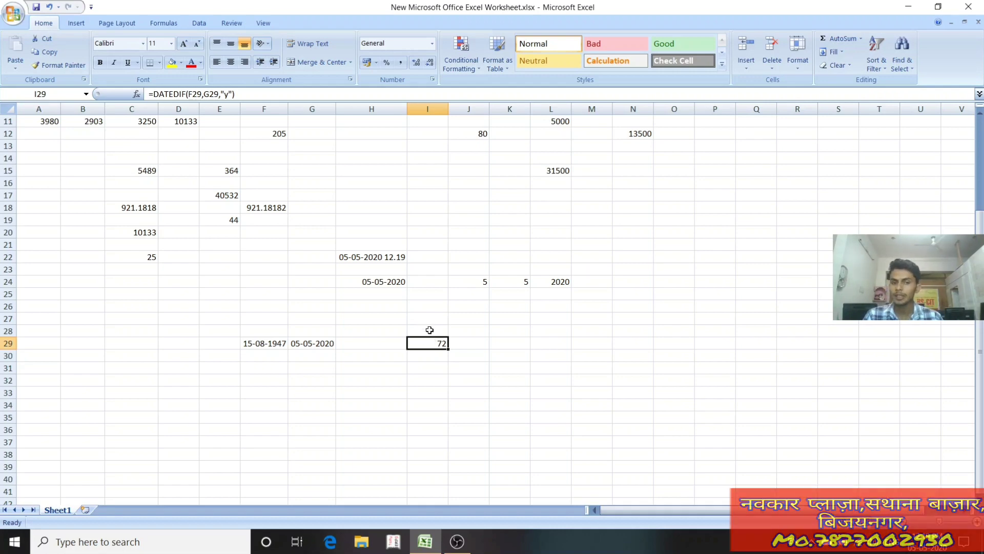
Write the syntax note datedif(past date,today date,"y") in cell I27 as plain text, without a leading equals sign.
left_click(427, 321)
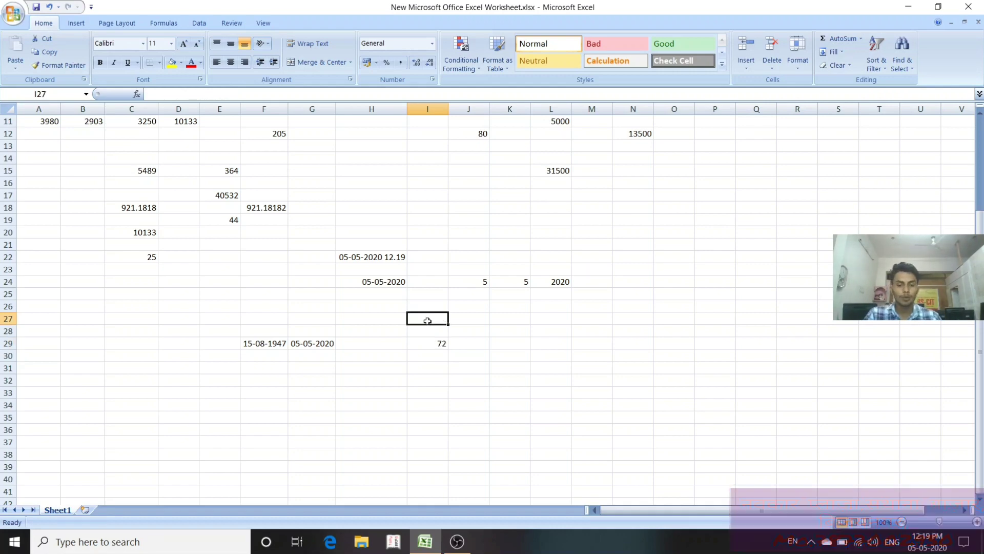
type("=")
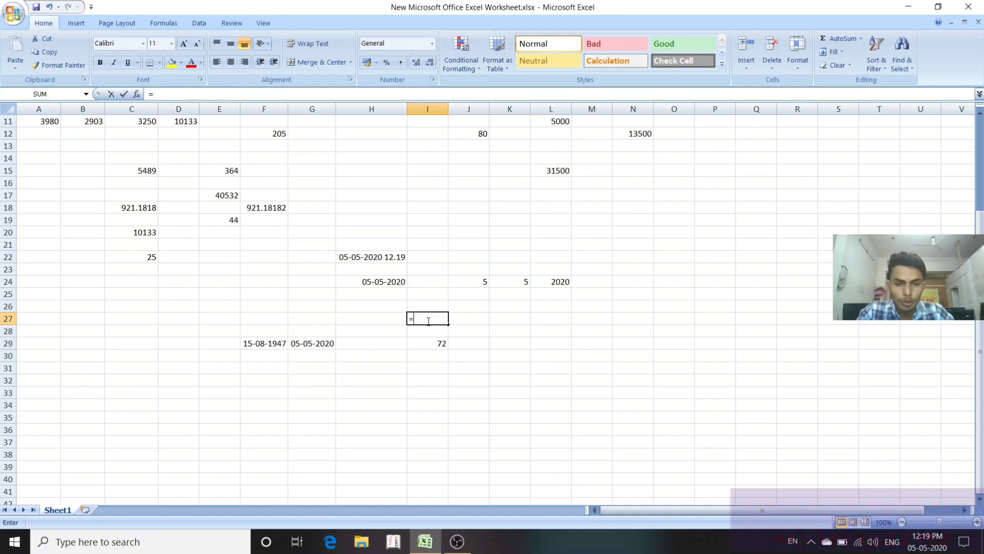
type("dated")
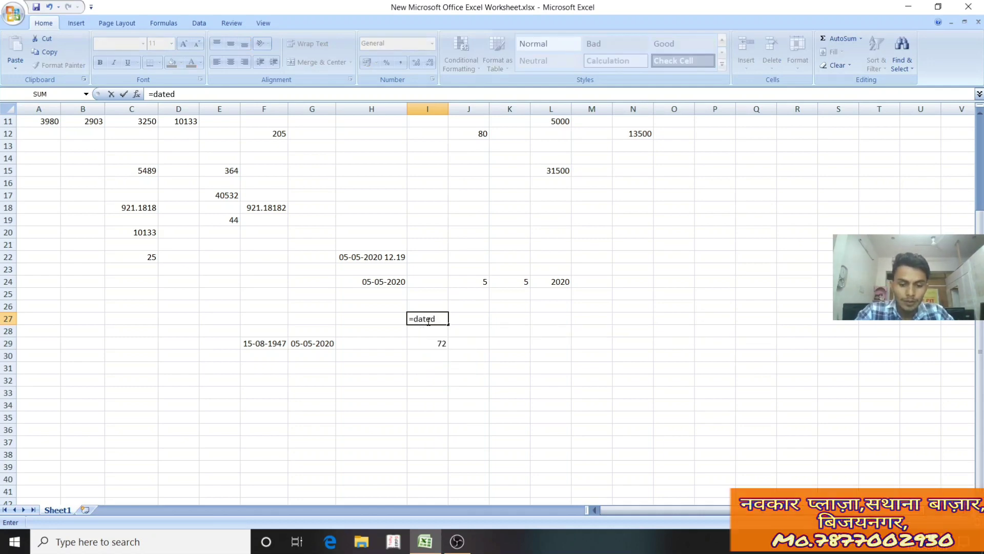
type("if(")
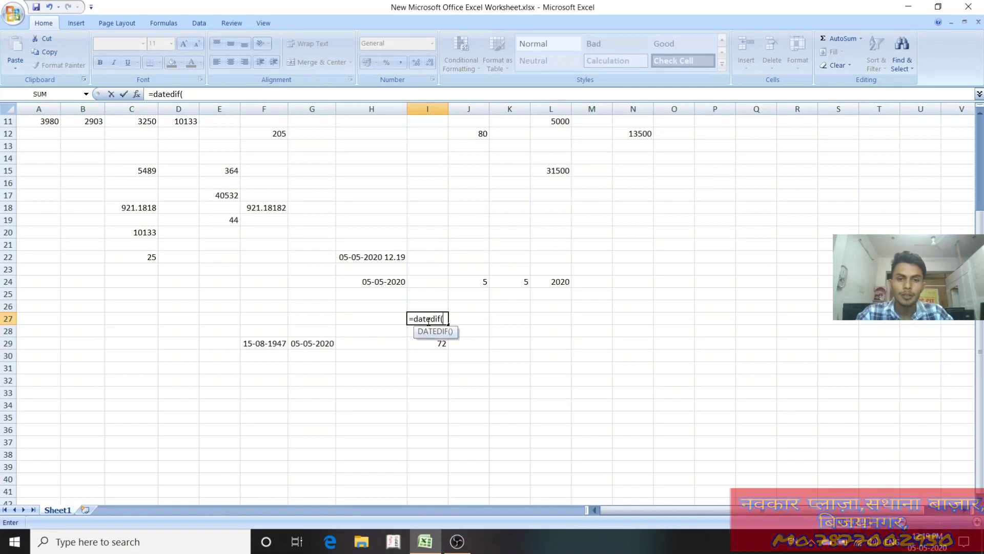
type("pa")
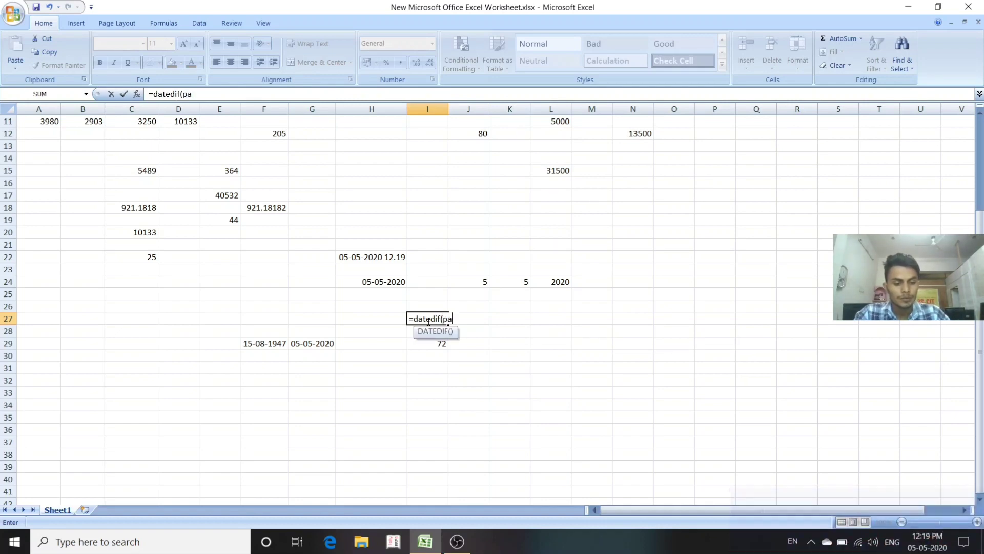
type("st d")
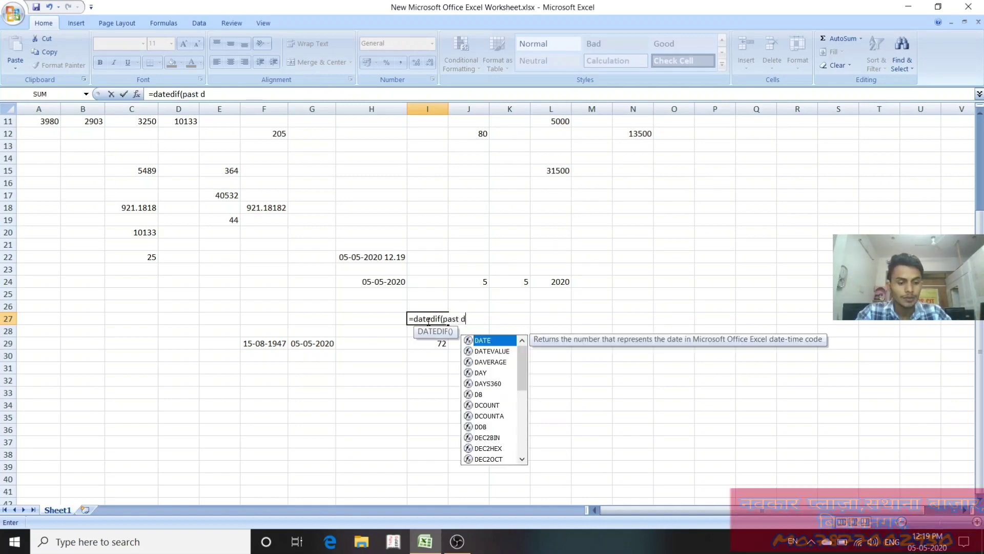
type("ate,")
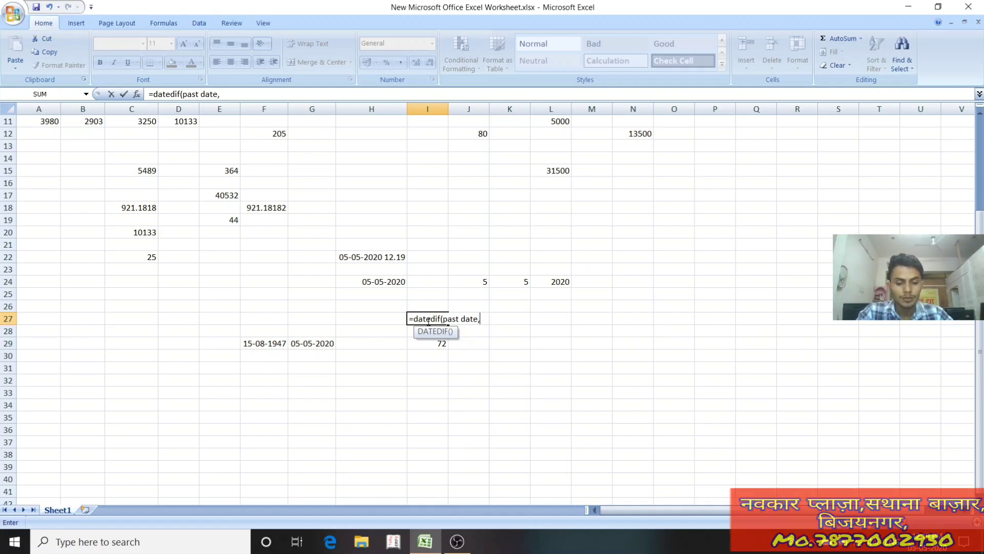
type("today")
type(" date")
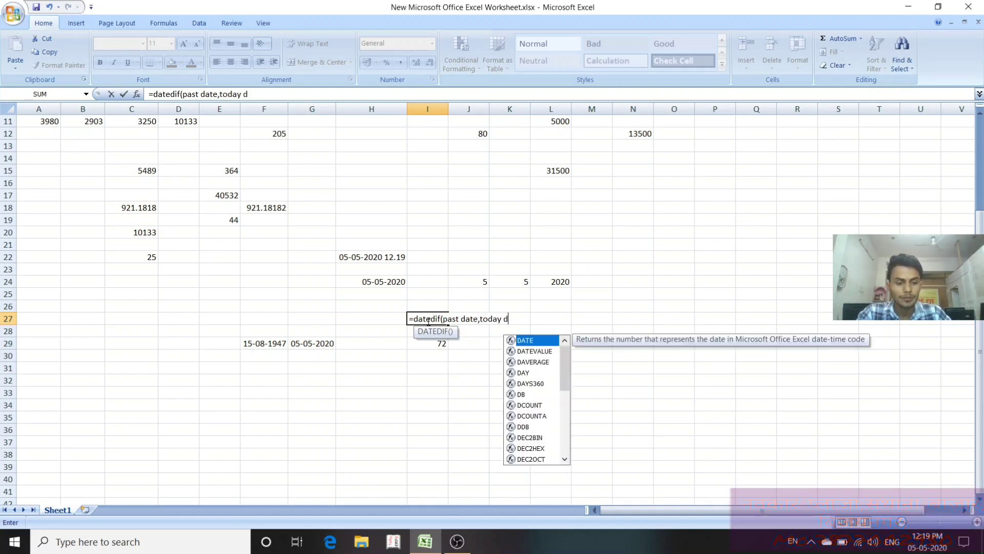
type(",")
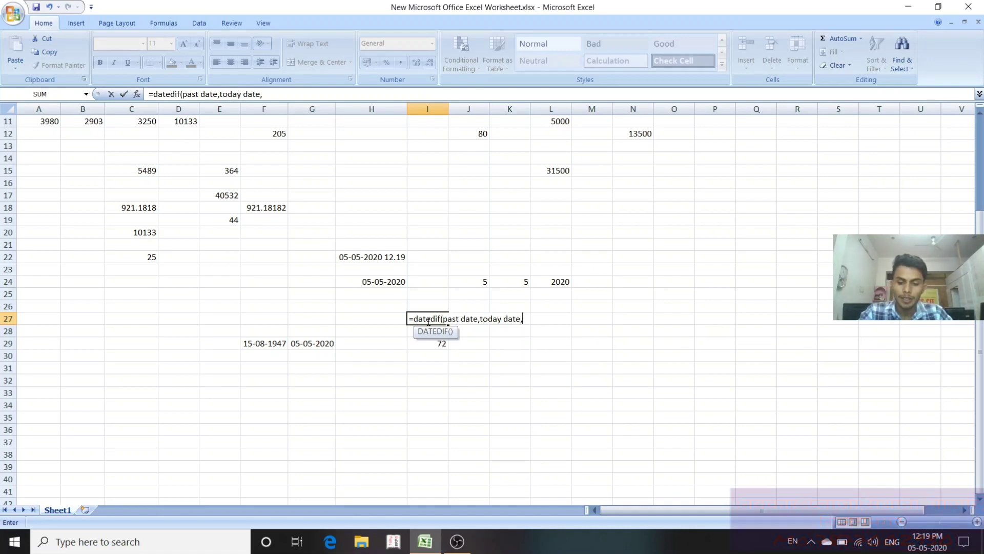
type("\"y")
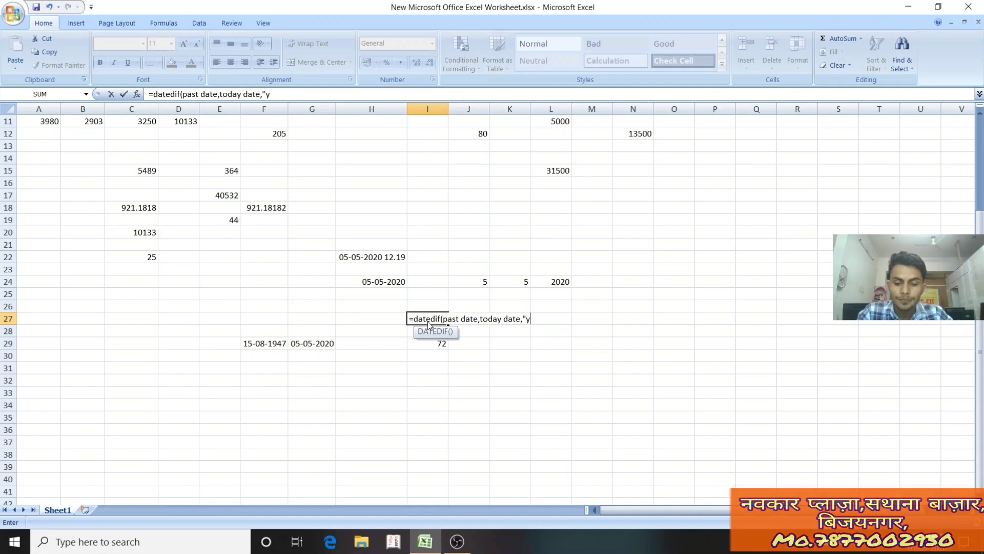
type("\"")
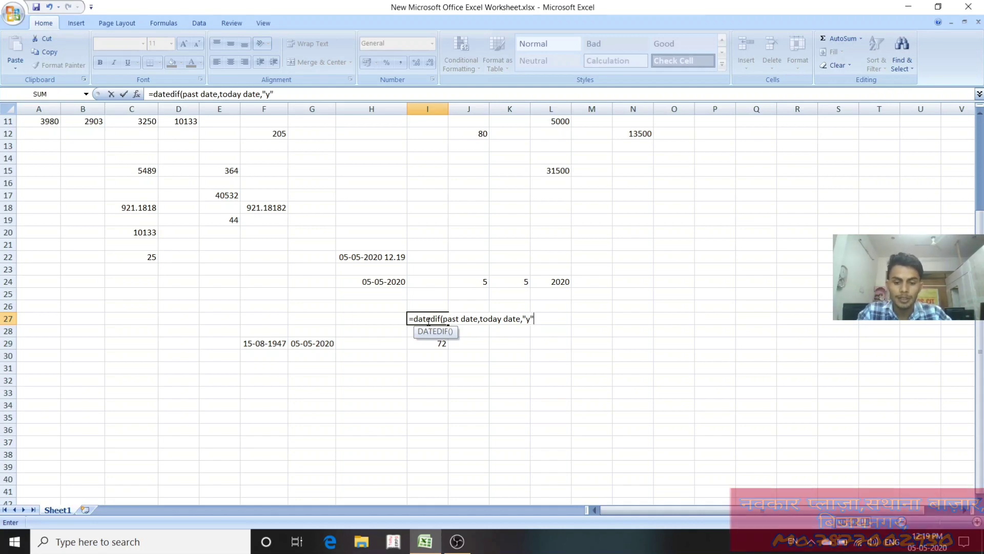
type(")")
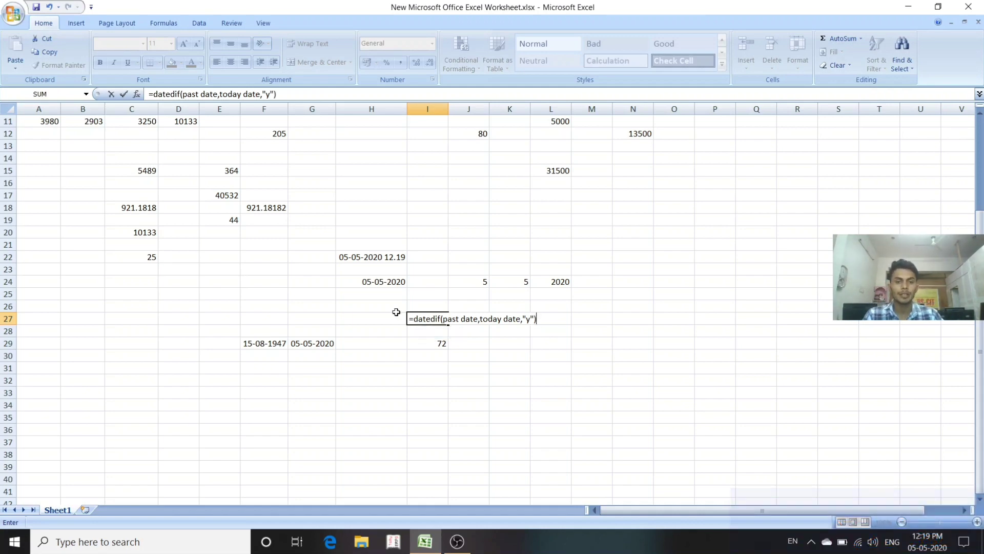
left_click(415, 318)
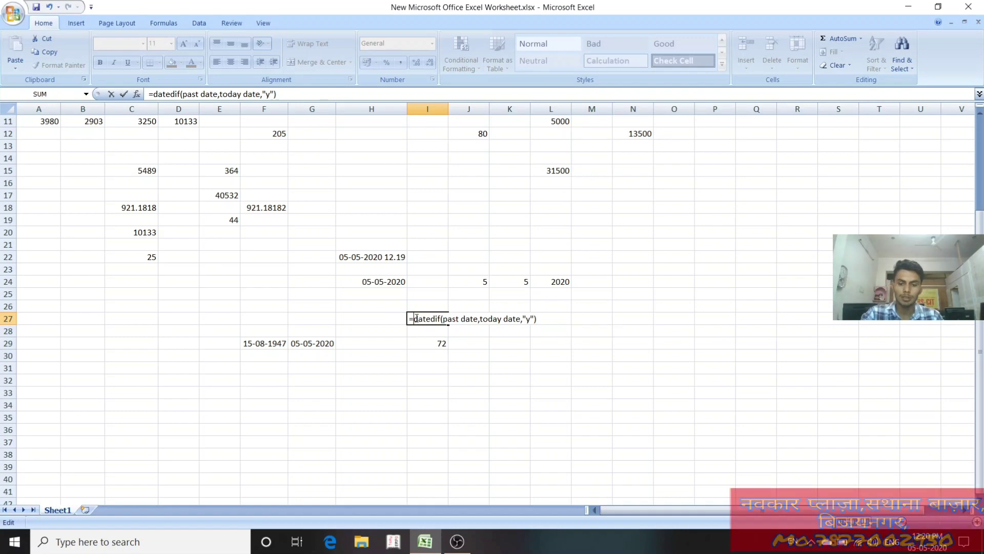
key("BackSpace")
left_click(640, 347)
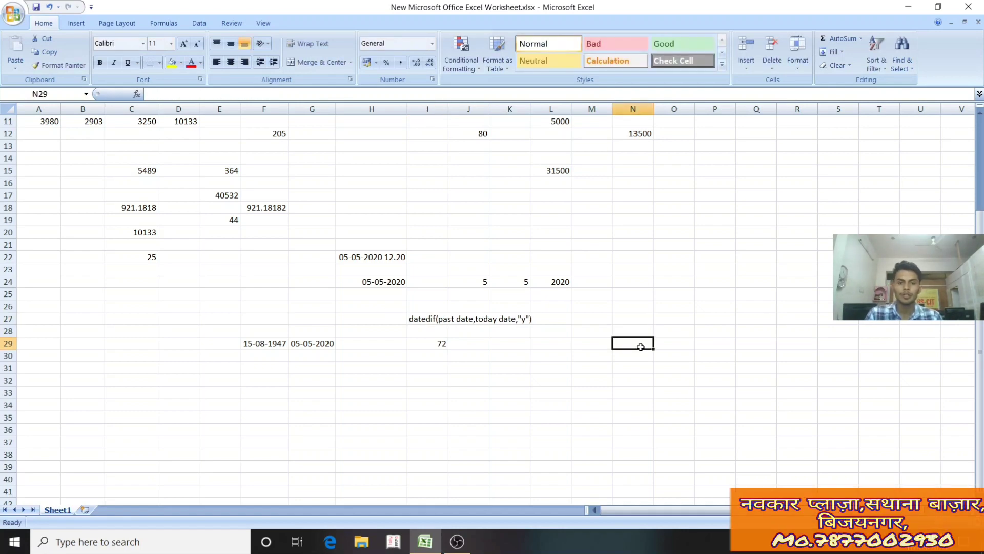
Add the label years in cell I28 and the label month in cell J28, above the date-difference row.
left_click(416, 320)
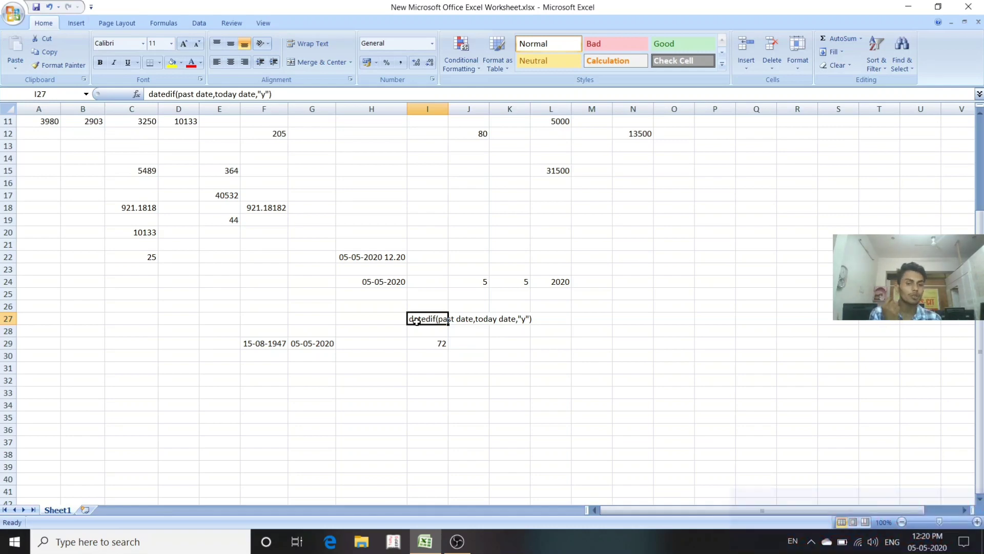
left_click(433, 343)
left_click(433, 330)
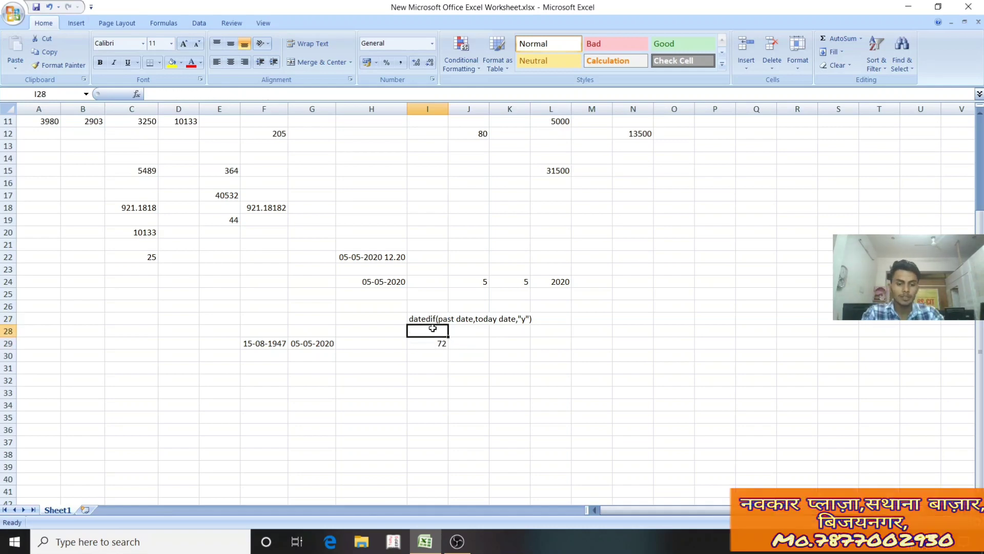
type("year")
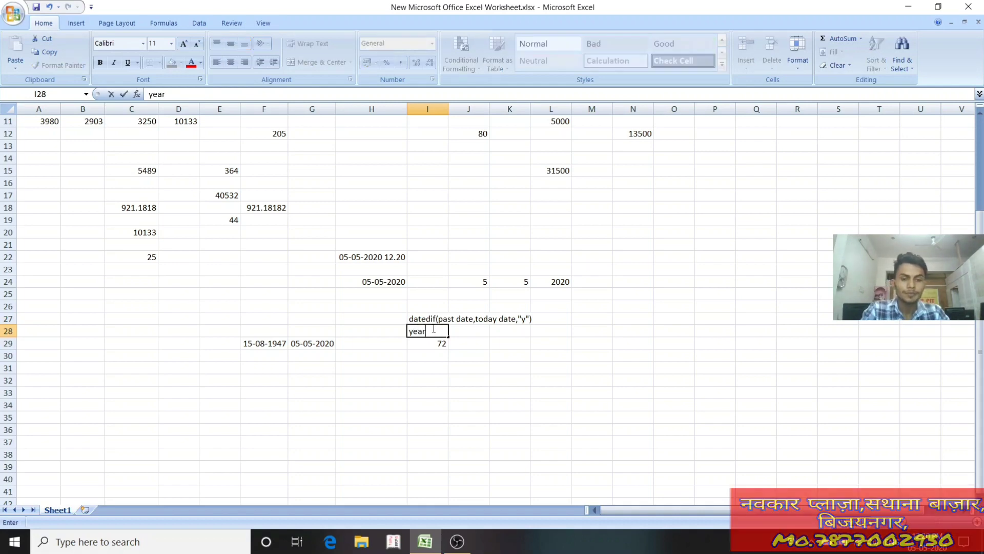
type("s")
key("Return")
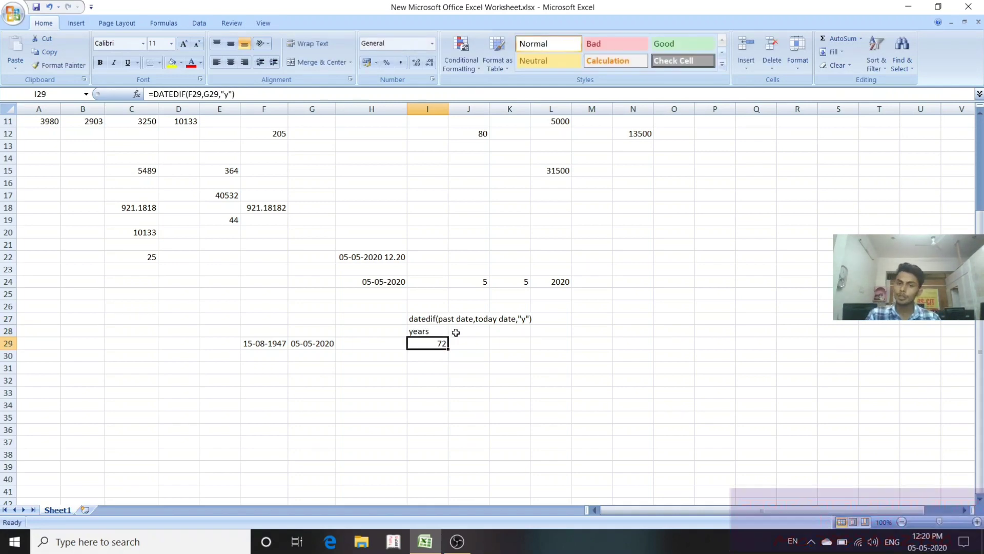
left_click(455, 332)
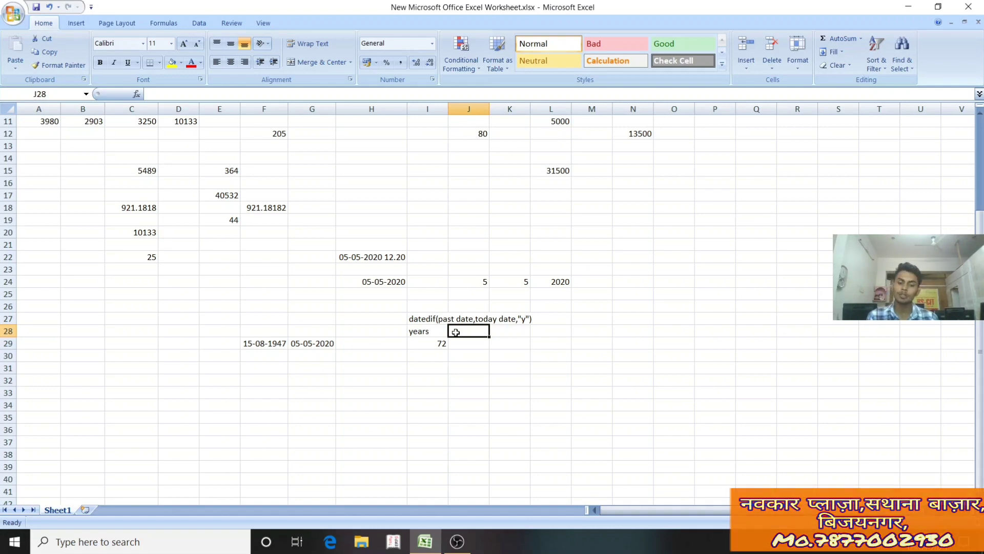
type("month")
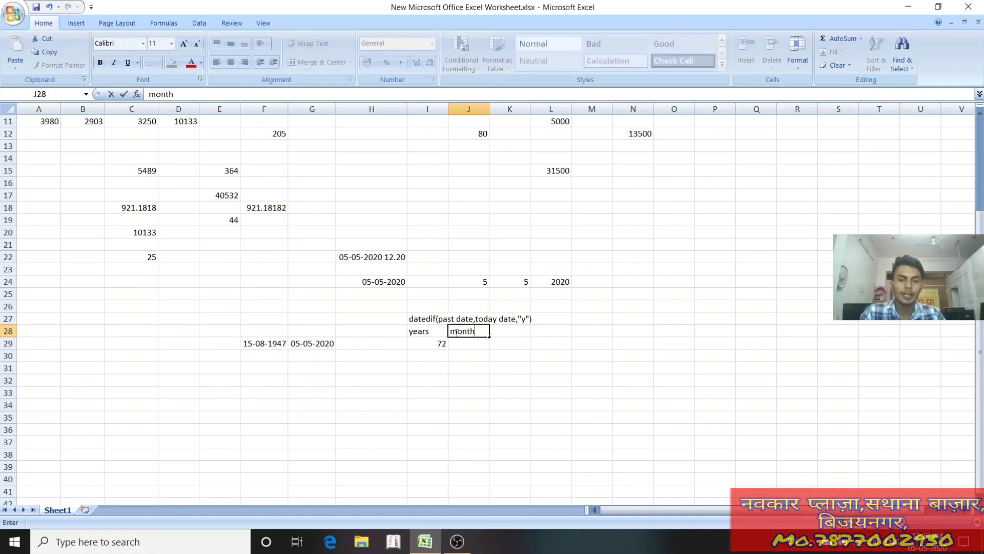
key("Return")
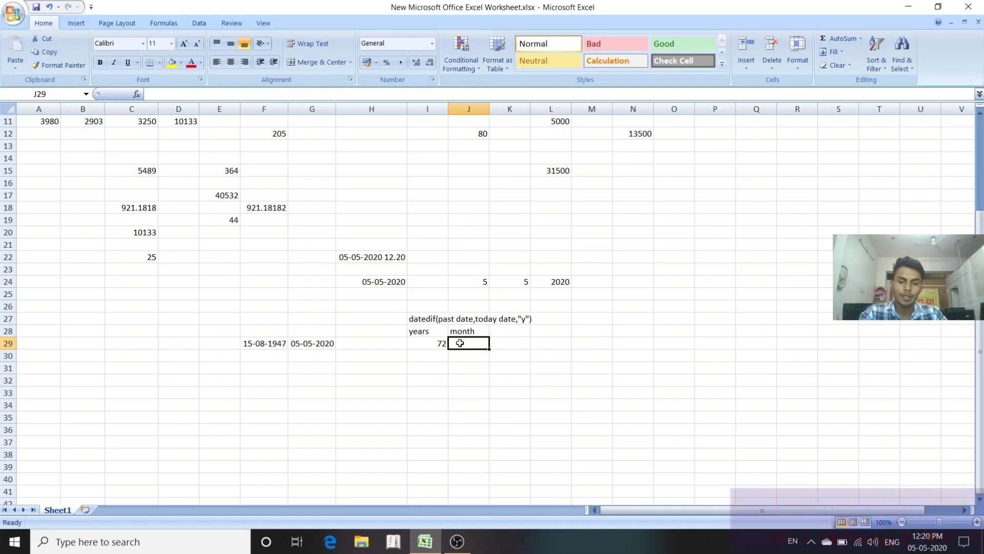
Enter the formula =DATEDIF(F29,G29,"ym") in cell J29 to calculate the remaining months beyond the full years.
type("=d")
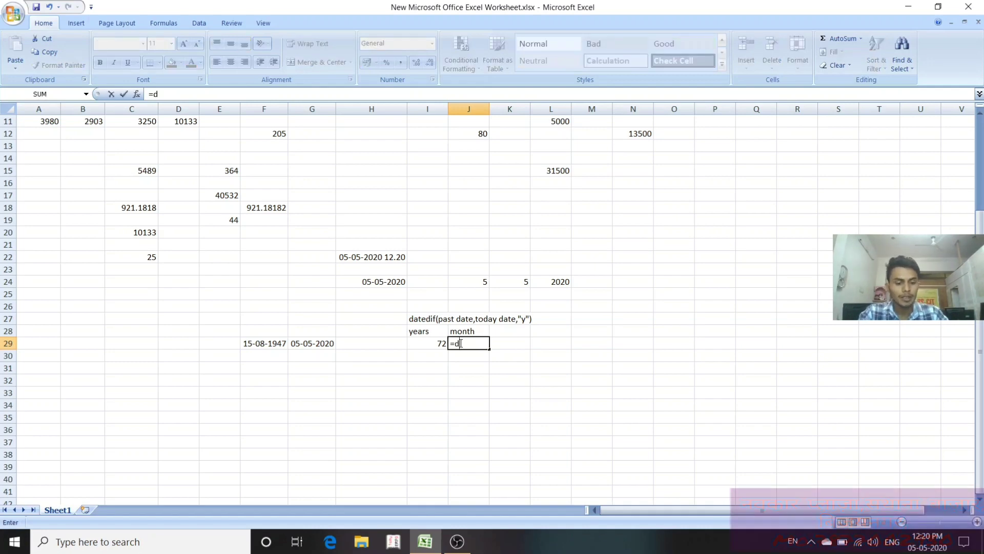
type("atedi")
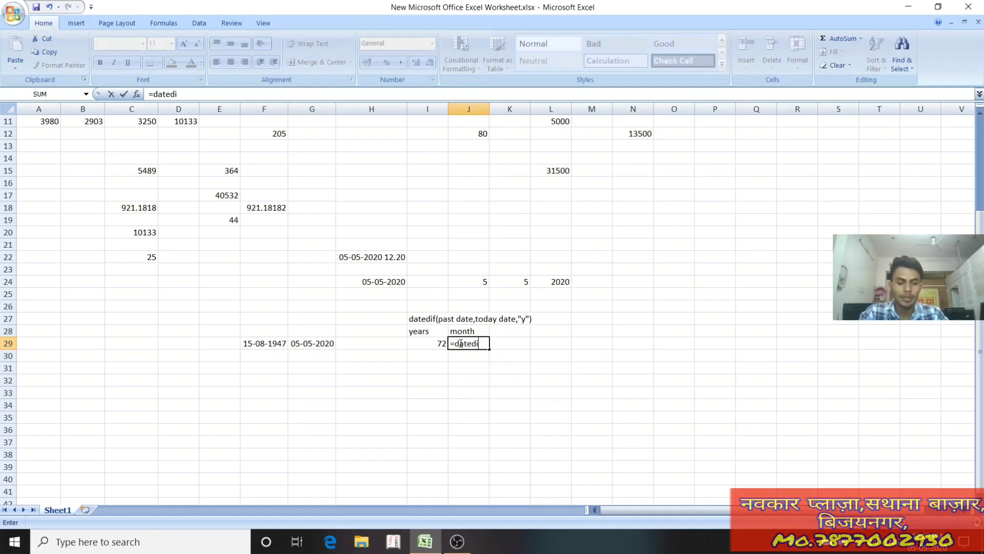
type("f(")
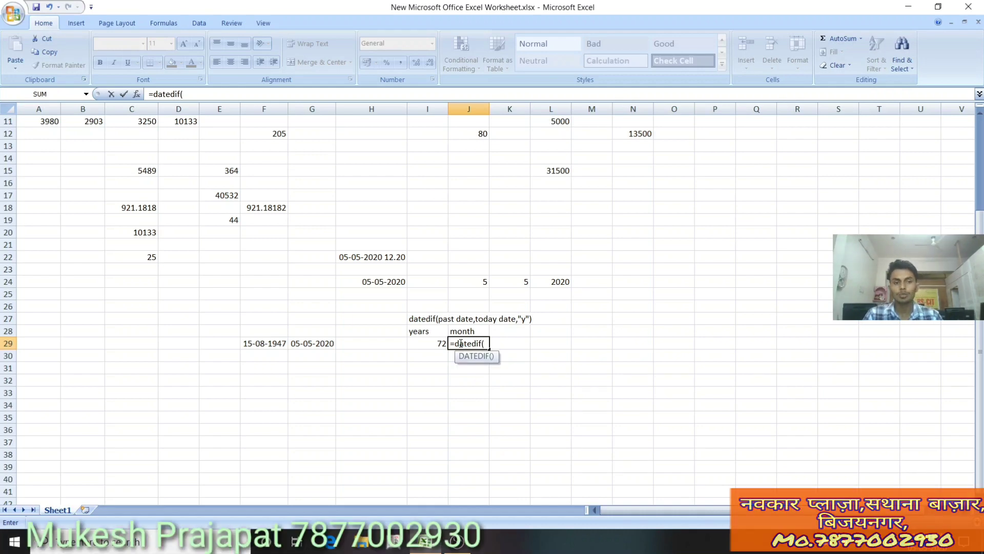
left_click(267, 342)
type(",")
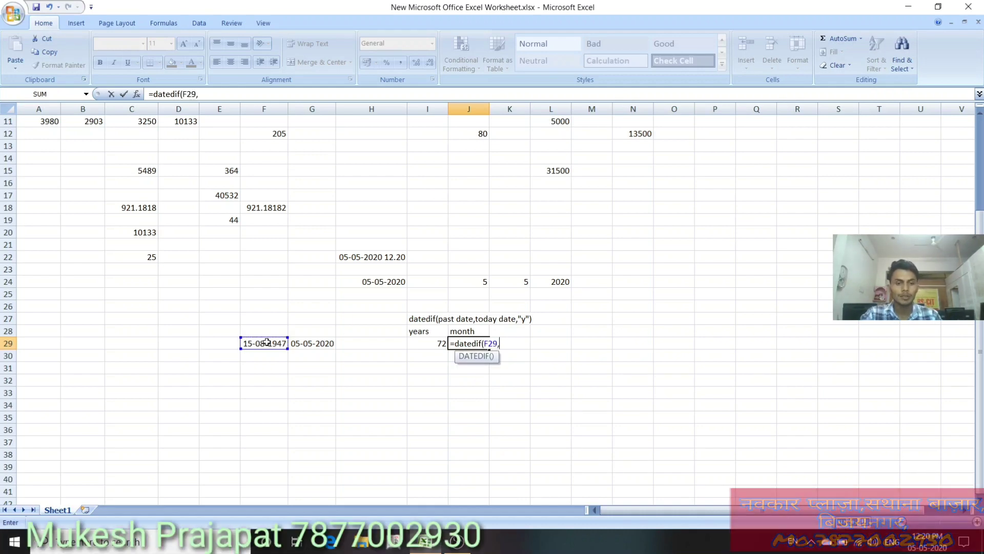
left_click(308, 347)
type(",")
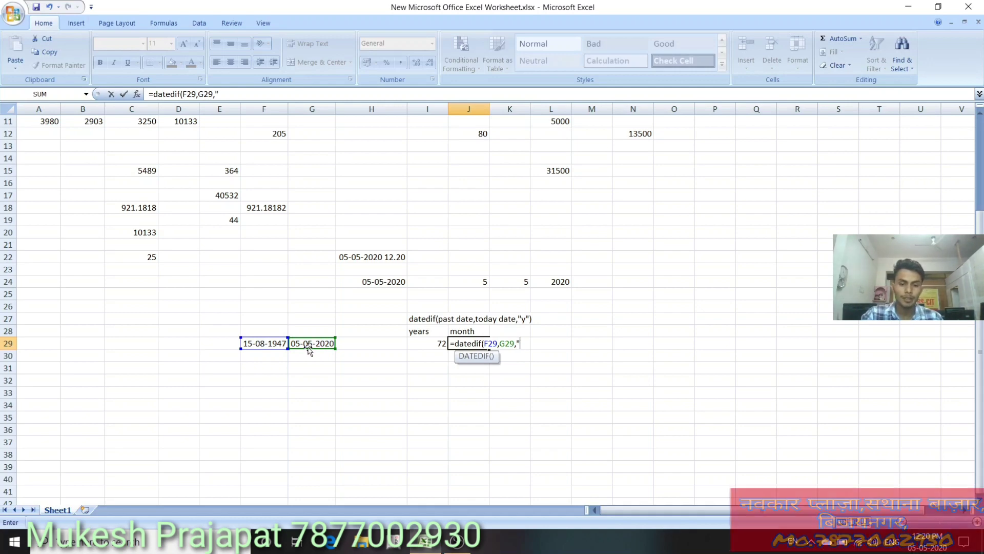
type("\"ym\")")
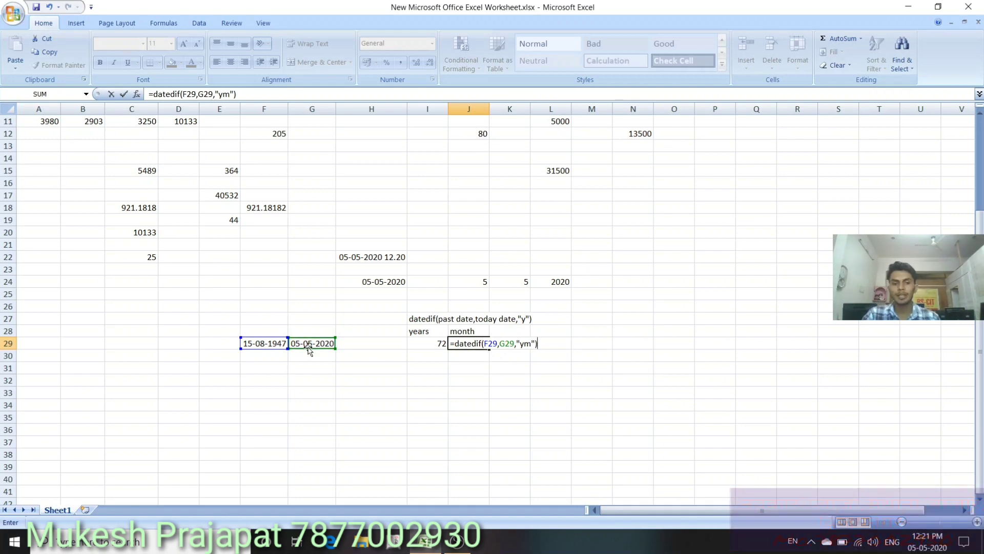
key("Return")
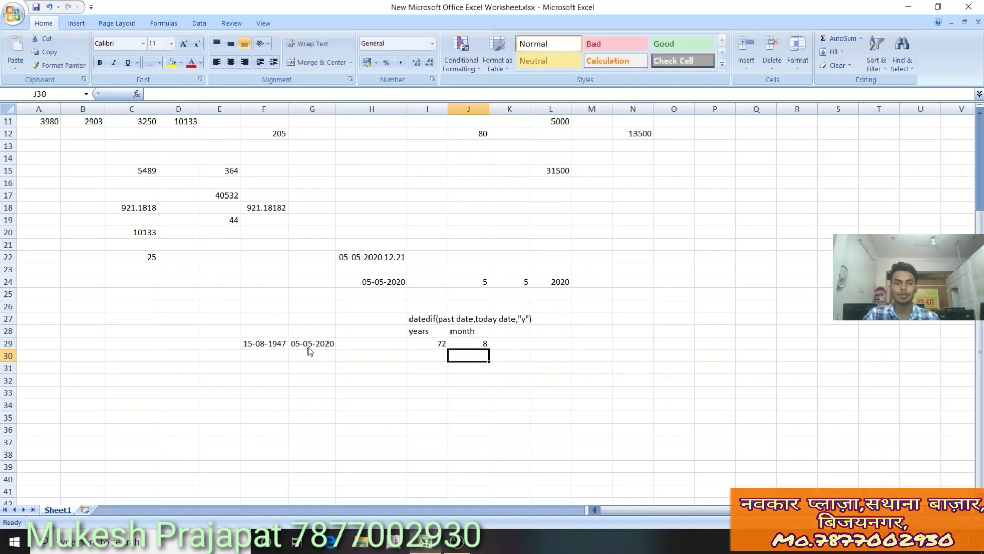
left_click(461, 346)
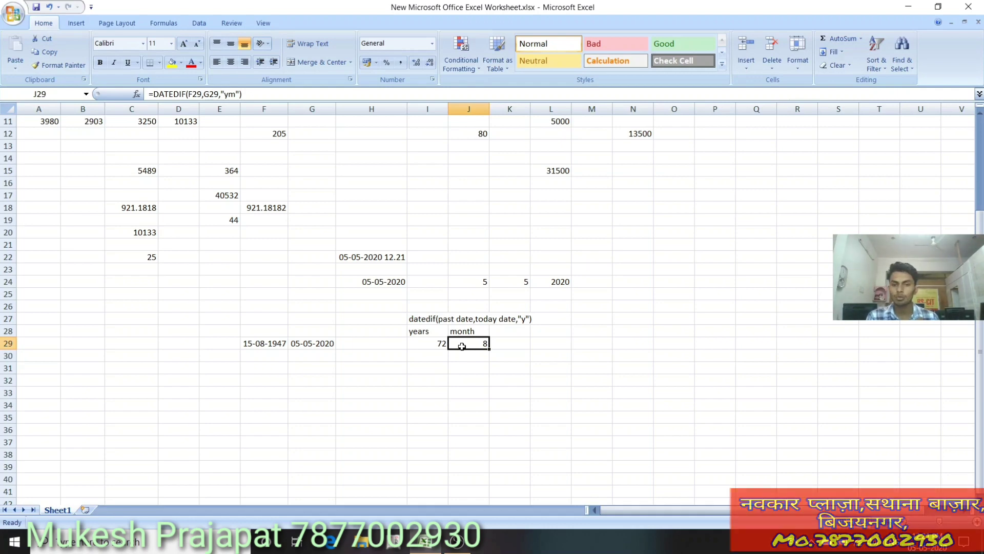
Add the label day in cell K28, beside the month label.
left_click(503, 329)
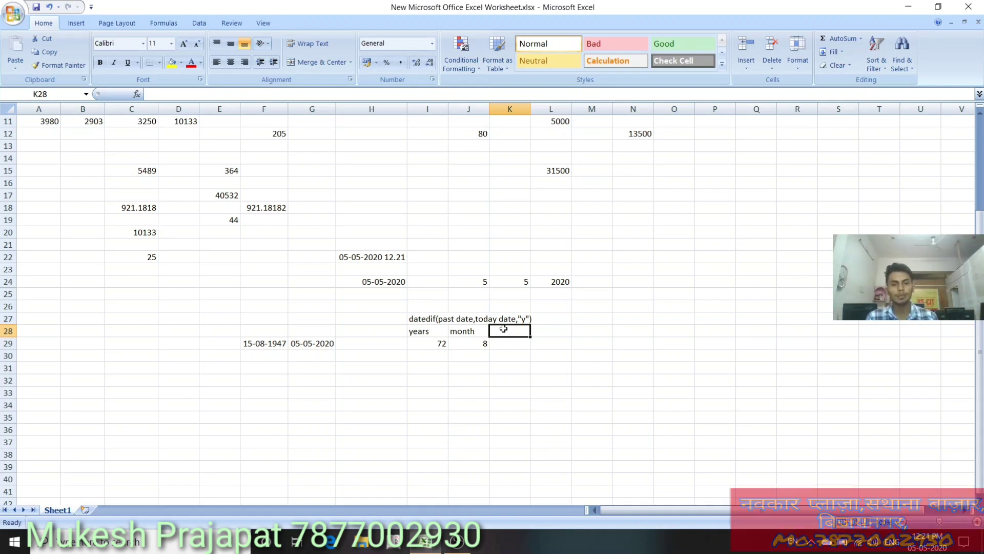
type("day")
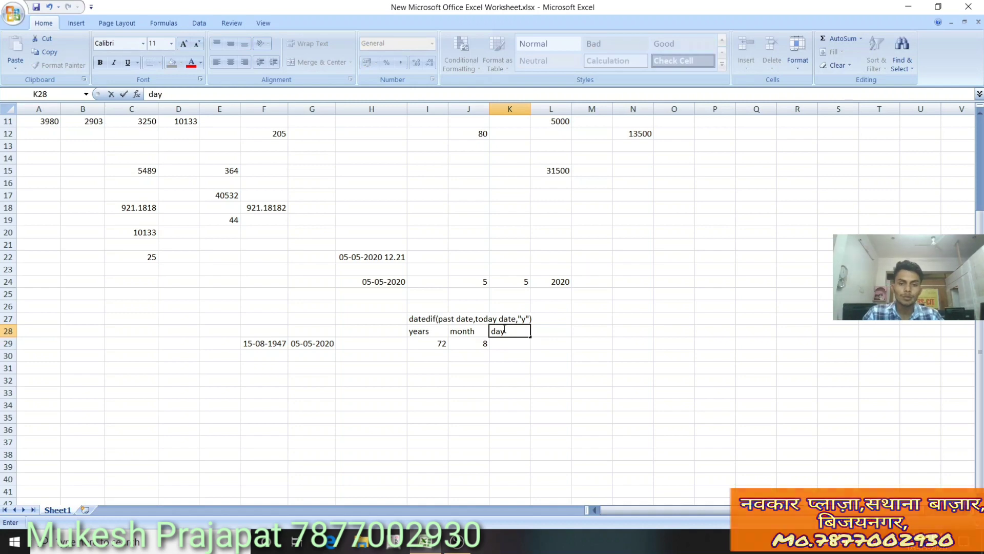
key("Return")
Enter the formula =DATEDIF(F29,G29,"md") in cell K29 to calculate the remaining days beyond the full months.
type("=d")
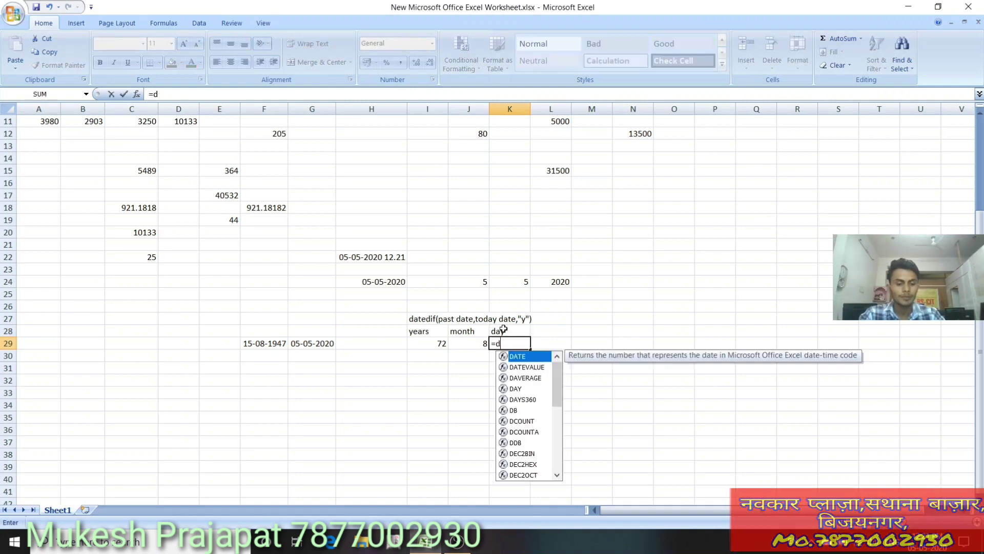
type("atedif(")
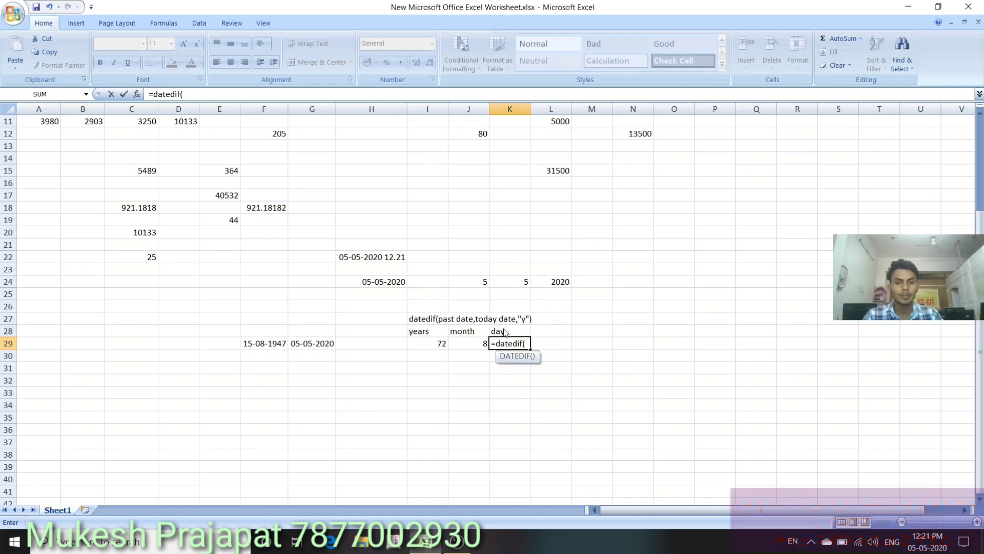
left_click(255, 345)
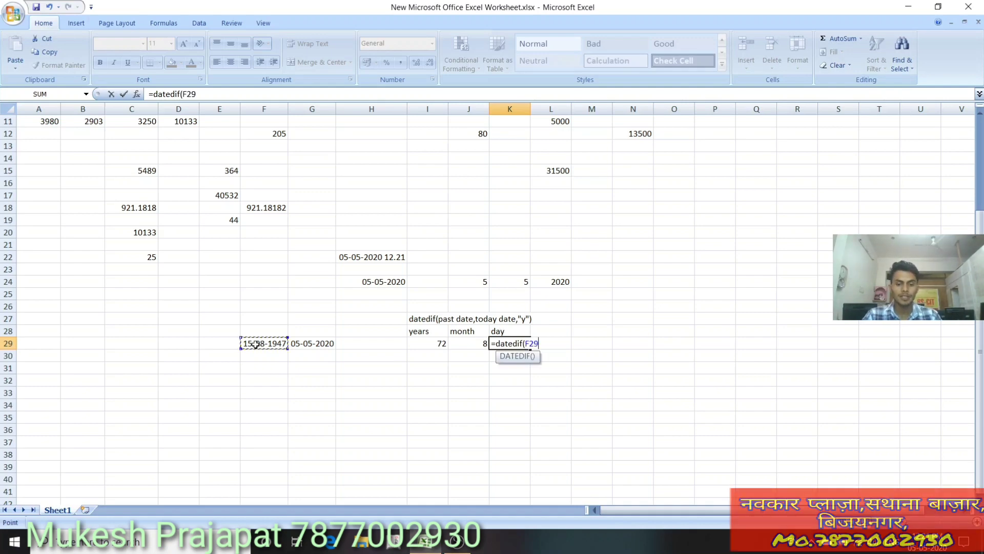
type(",")
left_click(307, 342)
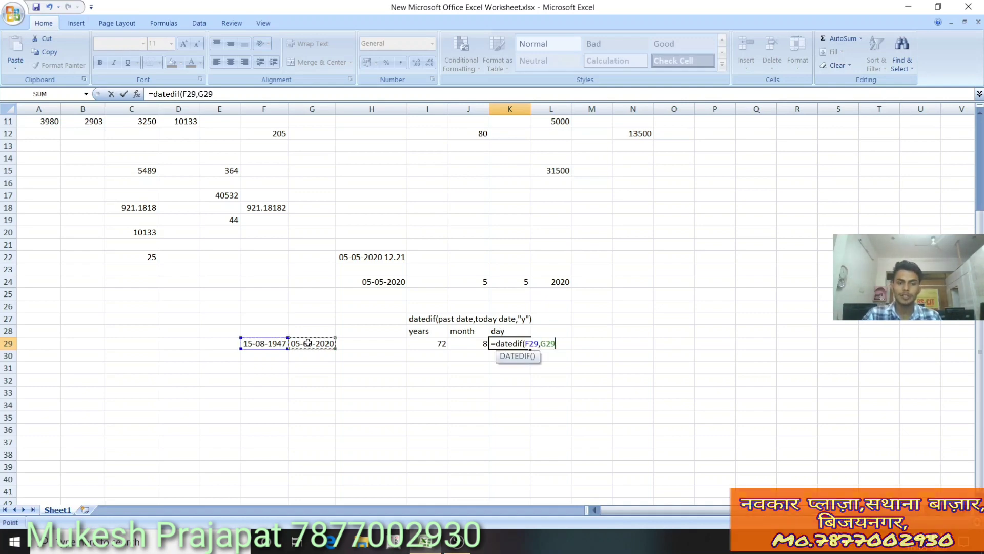
type(",")
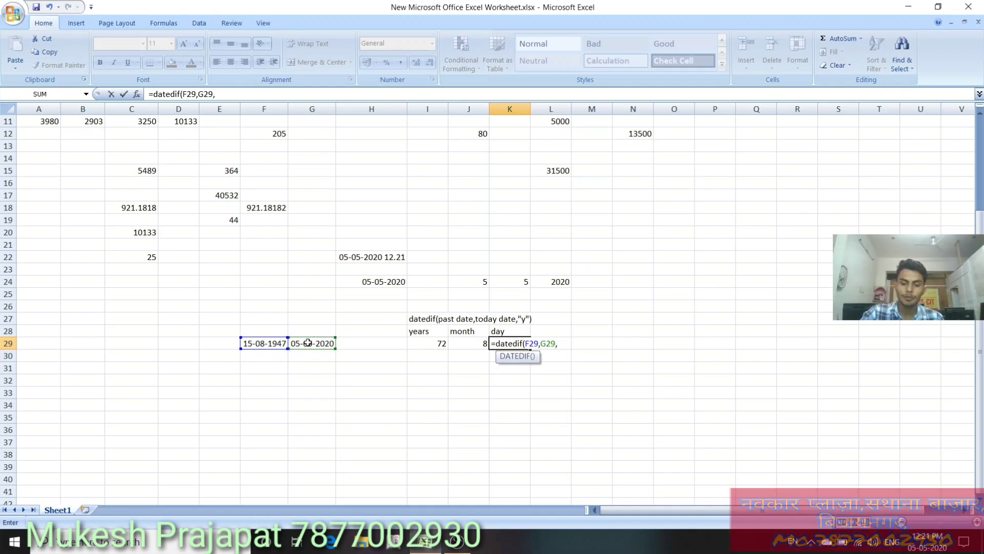
type("\"")
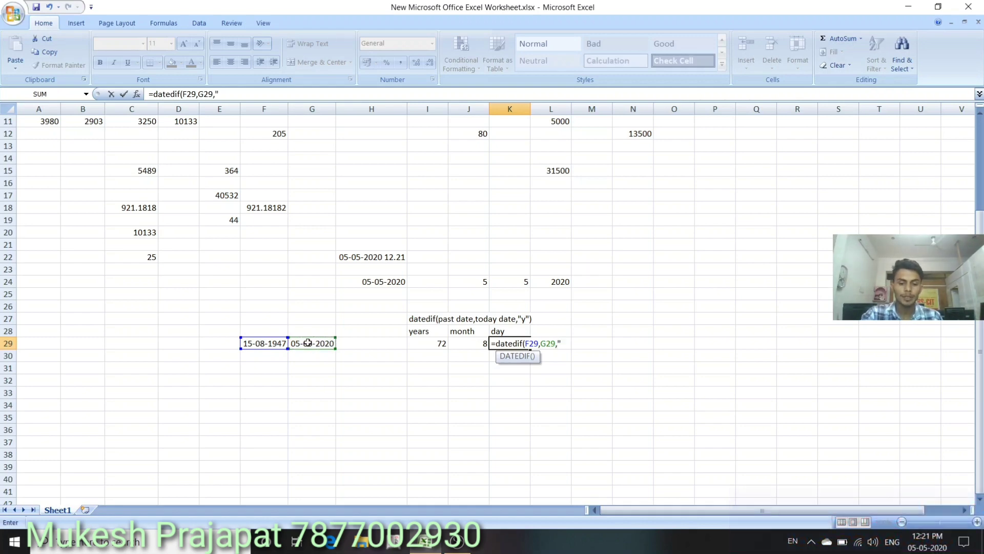
type("md")
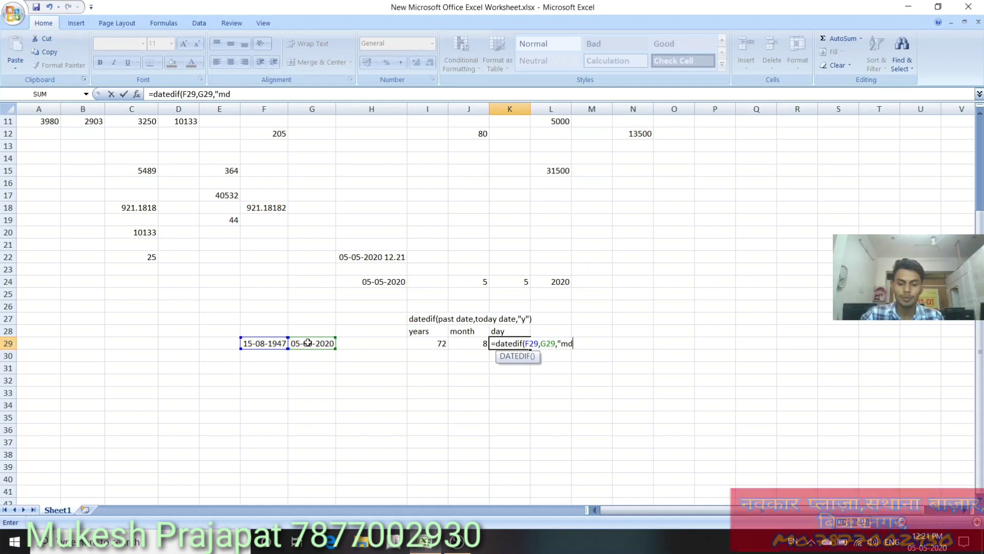
type("\")")
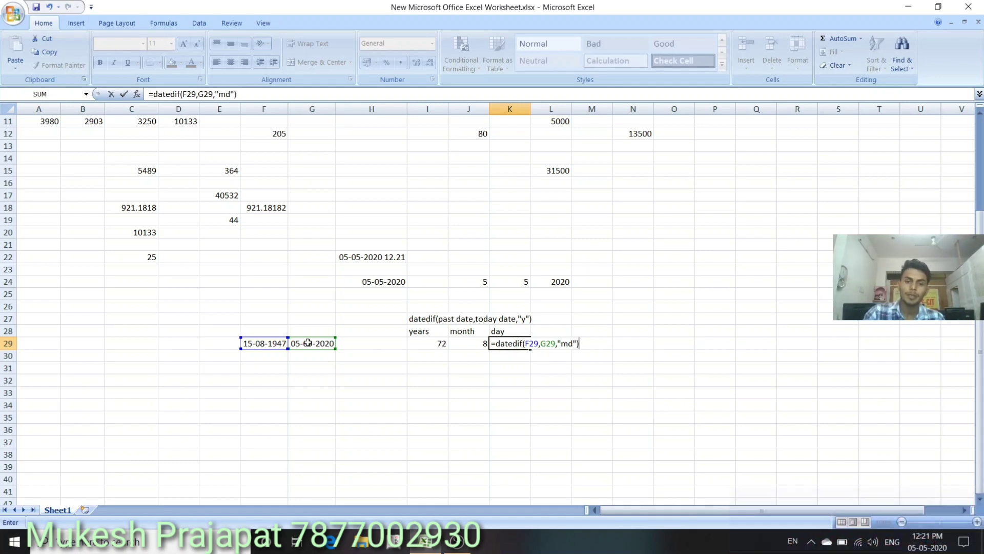
key("Return")
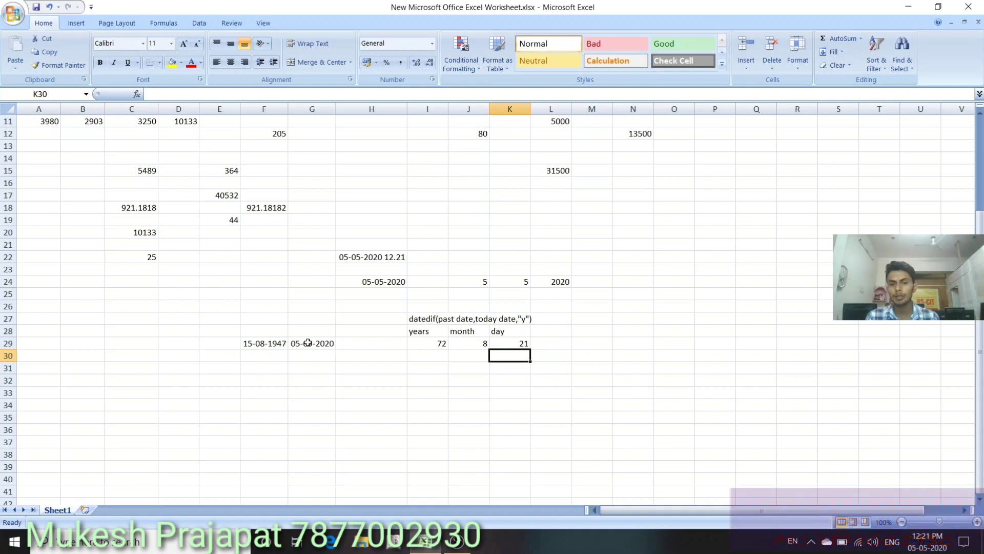
Add the label total month in cell L28, beside the day label.
left_click(551, 331)
type("t")
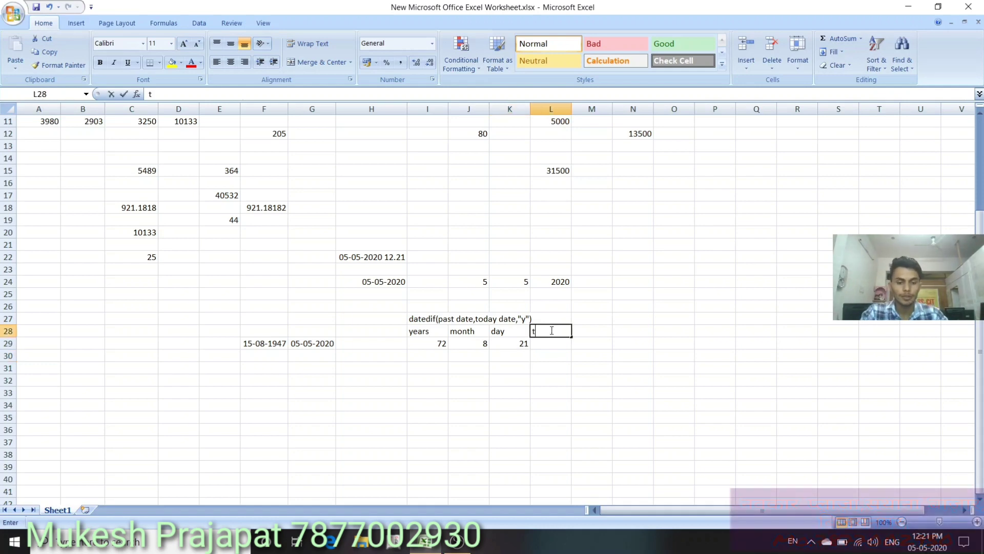
type("otal m")
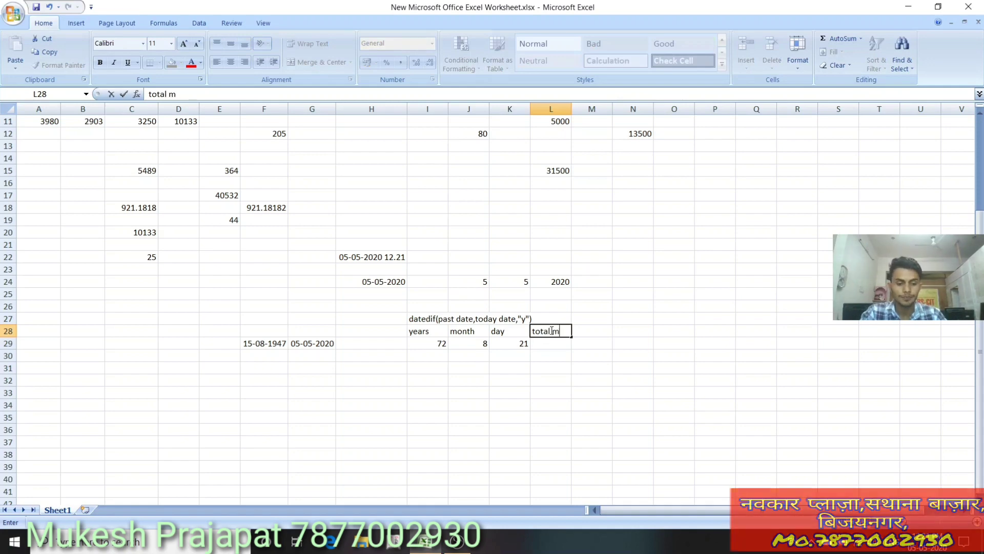
type("onth")
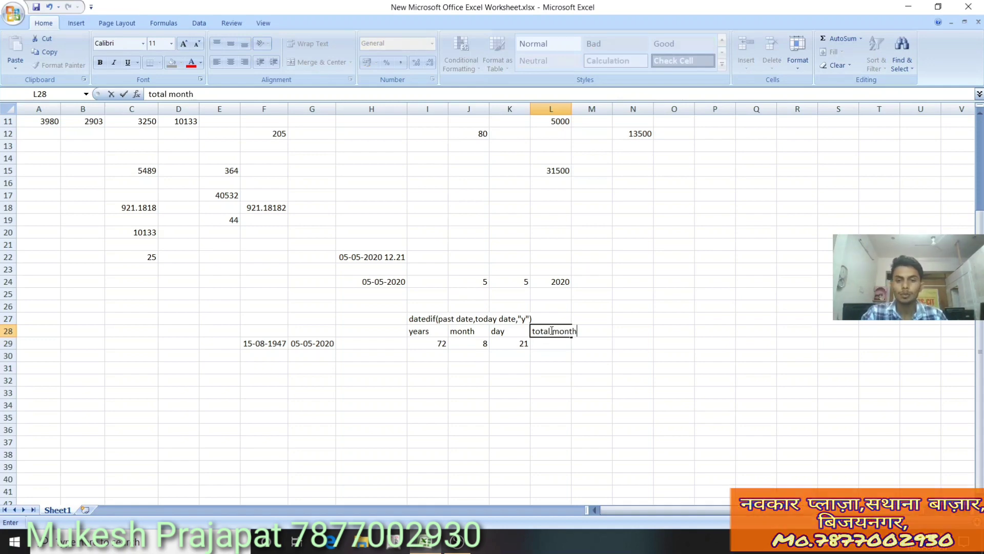
key("Return")
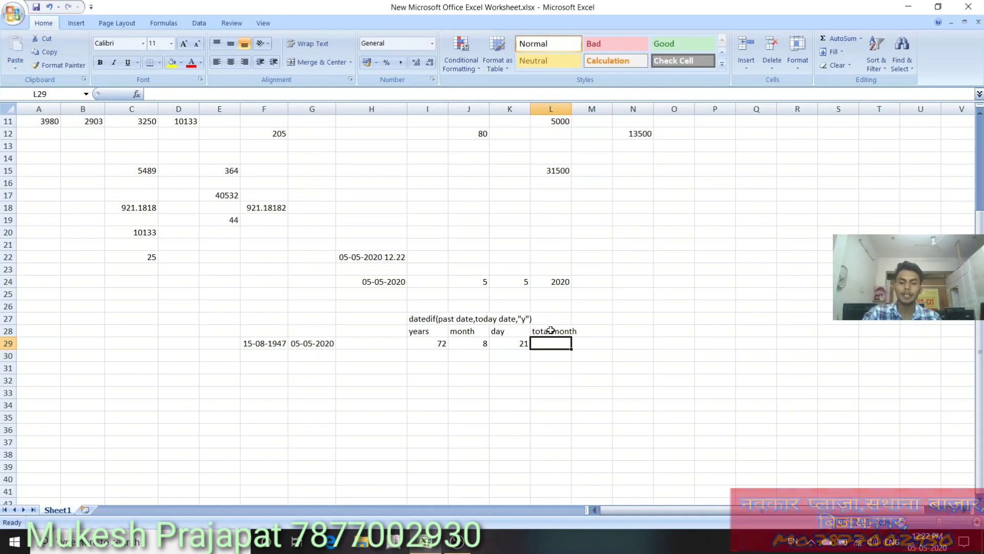
Enter the formula =DATEDIF(F29,G29,"m") in cell L29 to calculate the total months between the two dates.
type("=da")
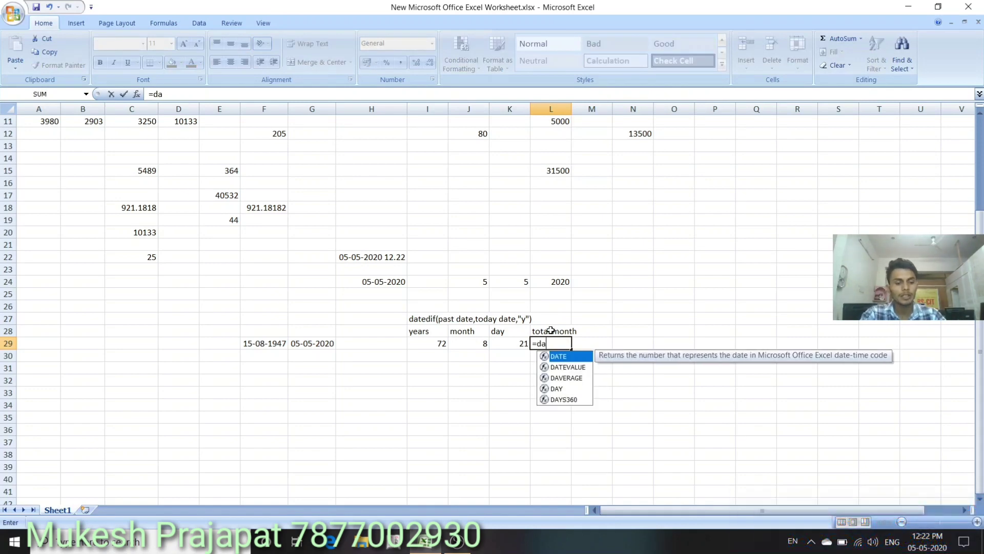
type("tedif(")
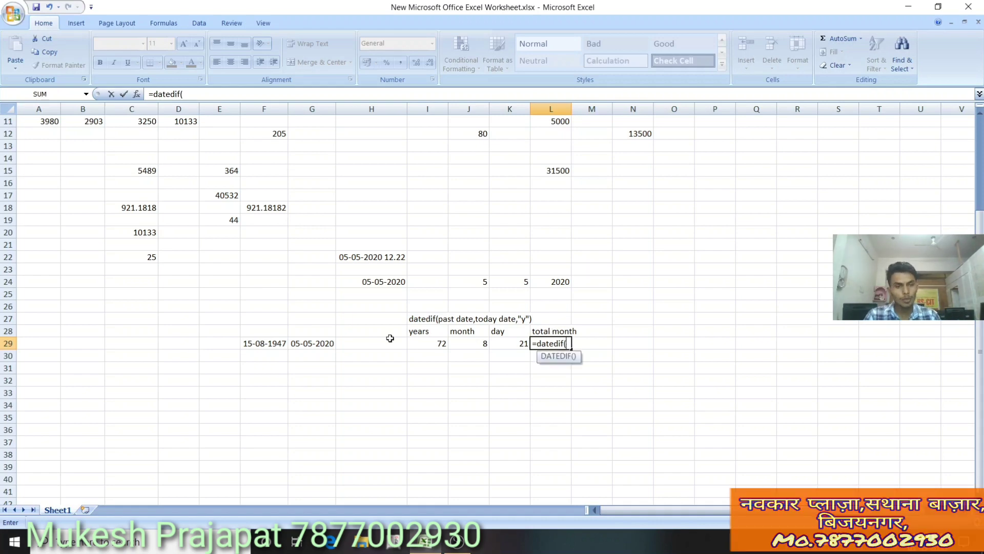
left_click(269, 344)
type(",")
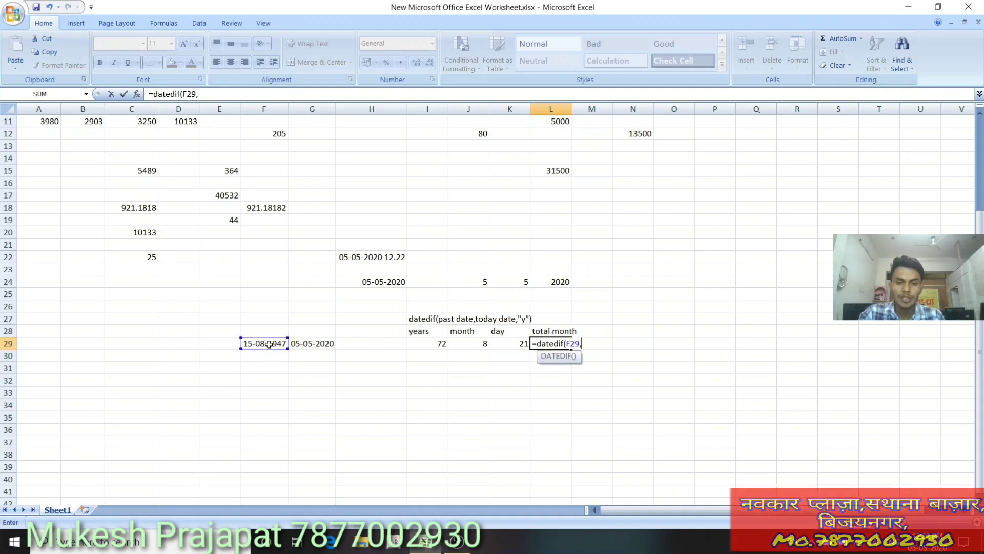
left_click(298, 343)
type(",")
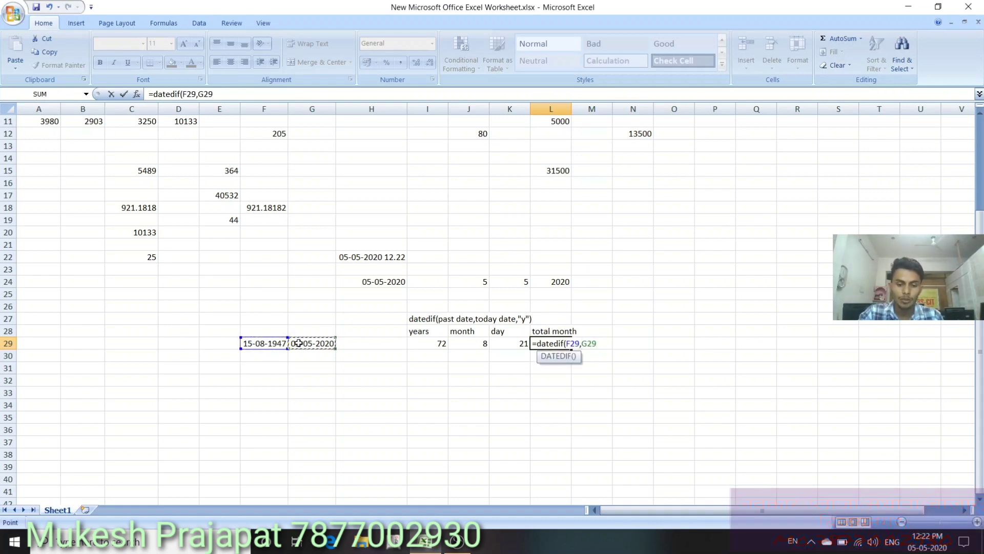
type("\"m")
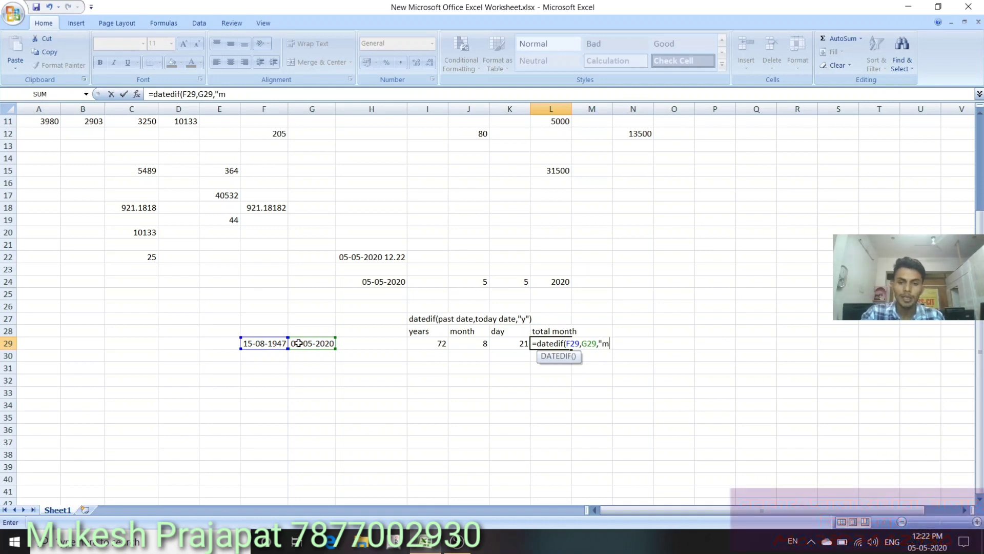
type("\"")
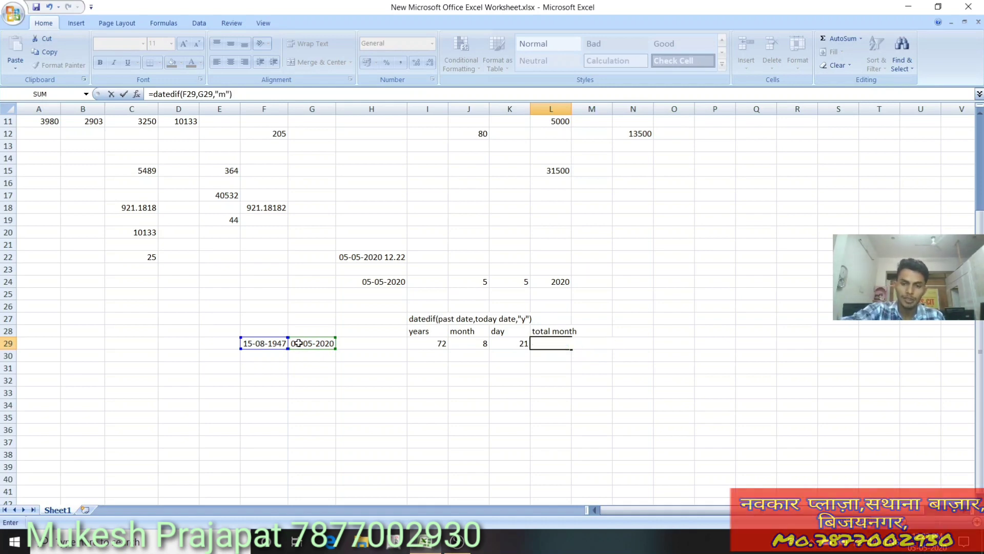
type(")")
key("Return")
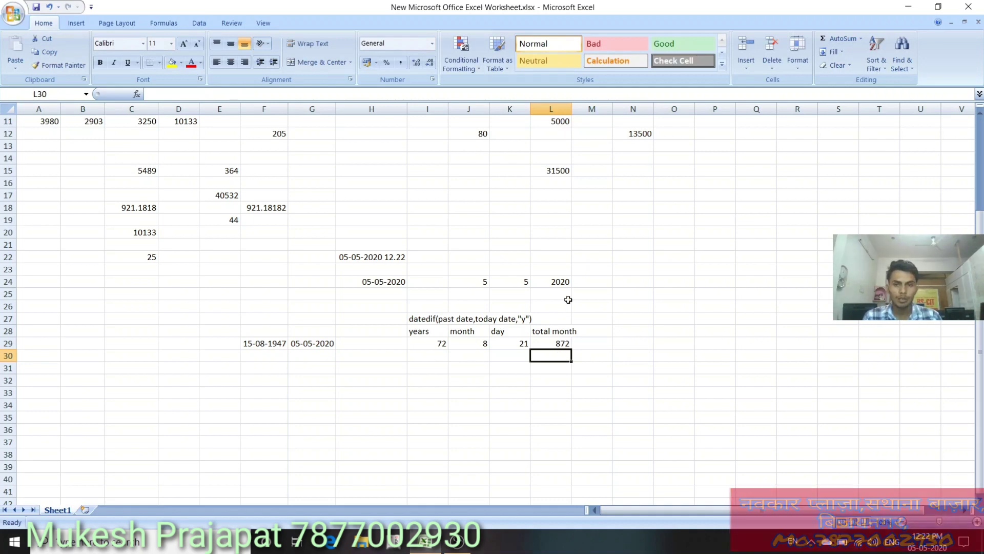
Widen column L to fit its total month label, and add the label total day in cell M28.
left_click_drag(572, 109, 580, 110)
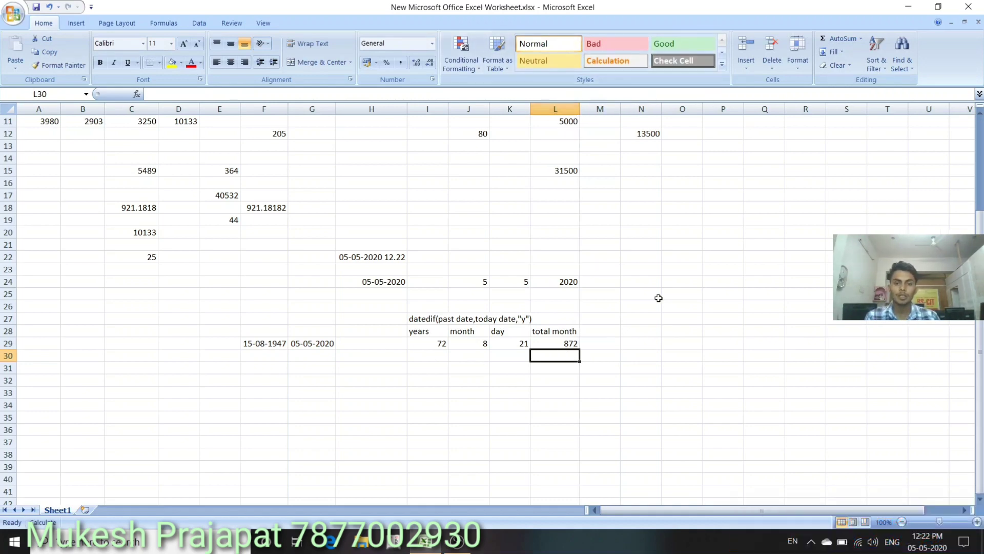
left_click(607, 331)
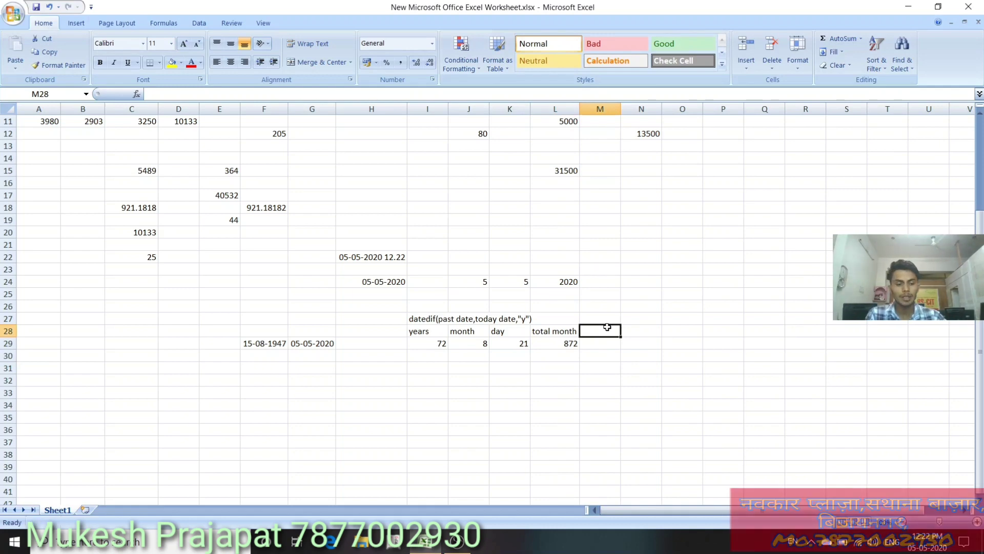
type("total ")
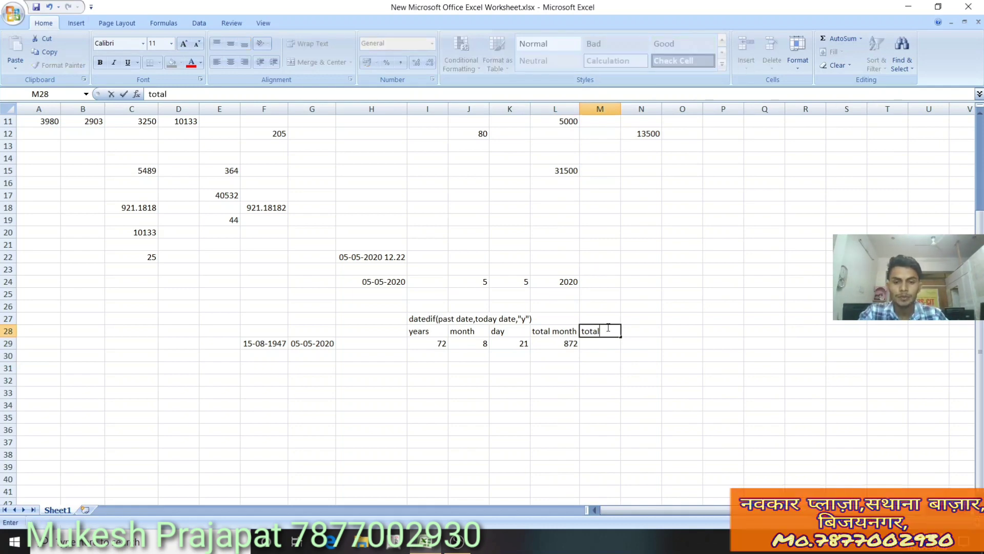
type("day")
key("Return")
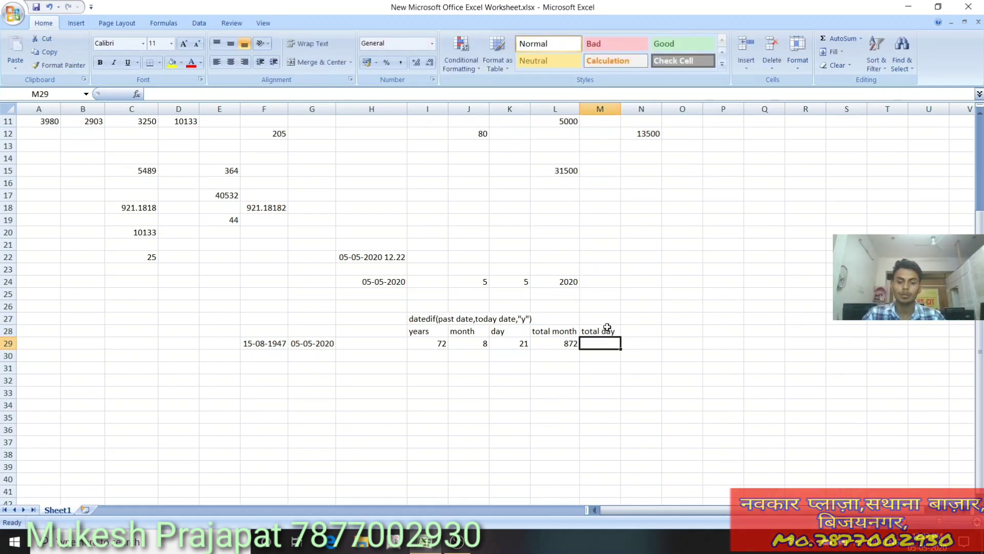
Enter the formula =DATEDIF(F29,G29,"d") in cell M29 to calculate the total days between the two dates.
type("=")
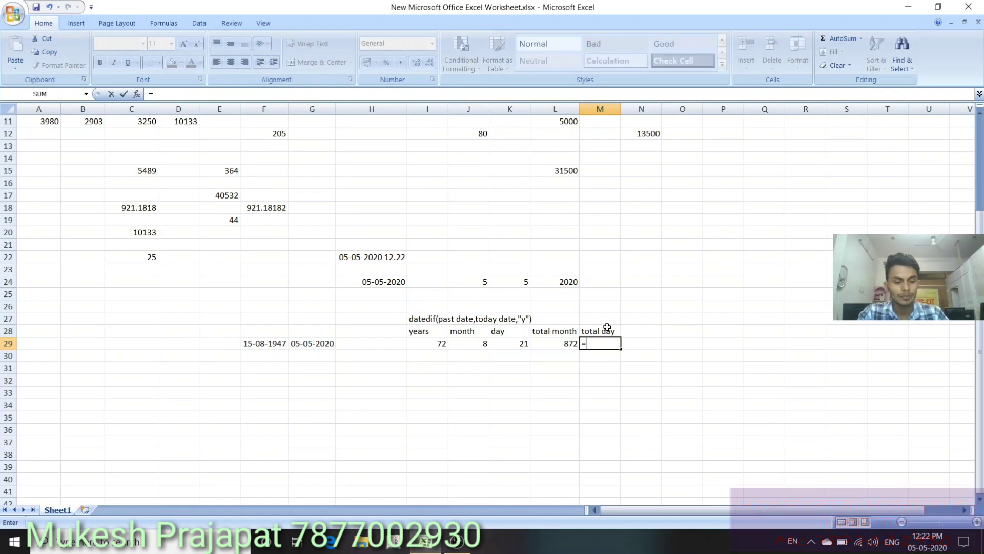
type("datedi")
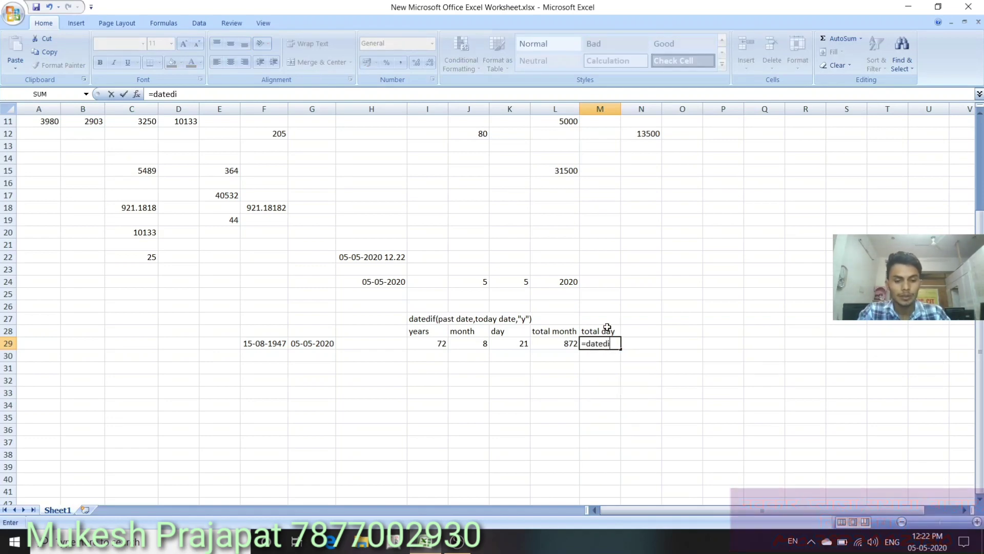
type("f(")
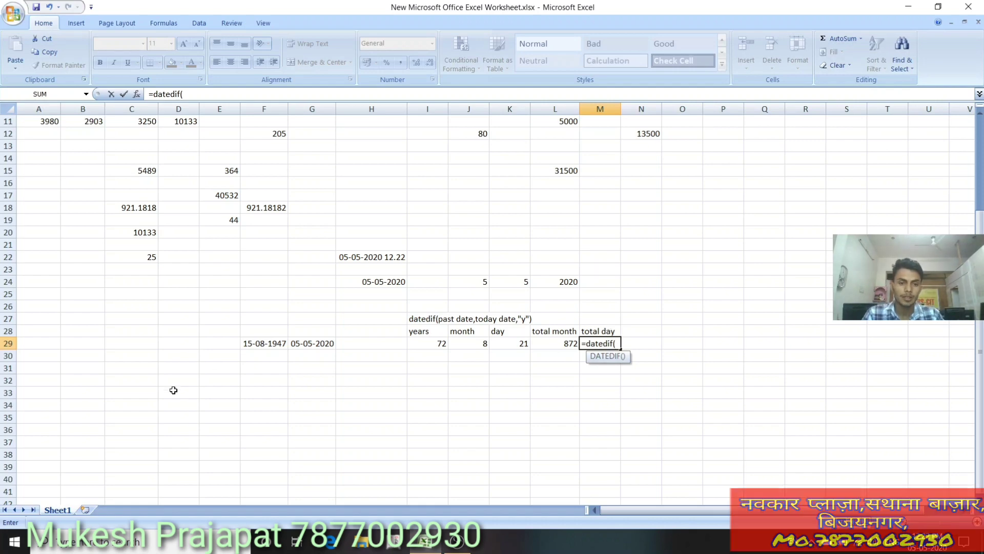
left_click(261, 345)
type(",")
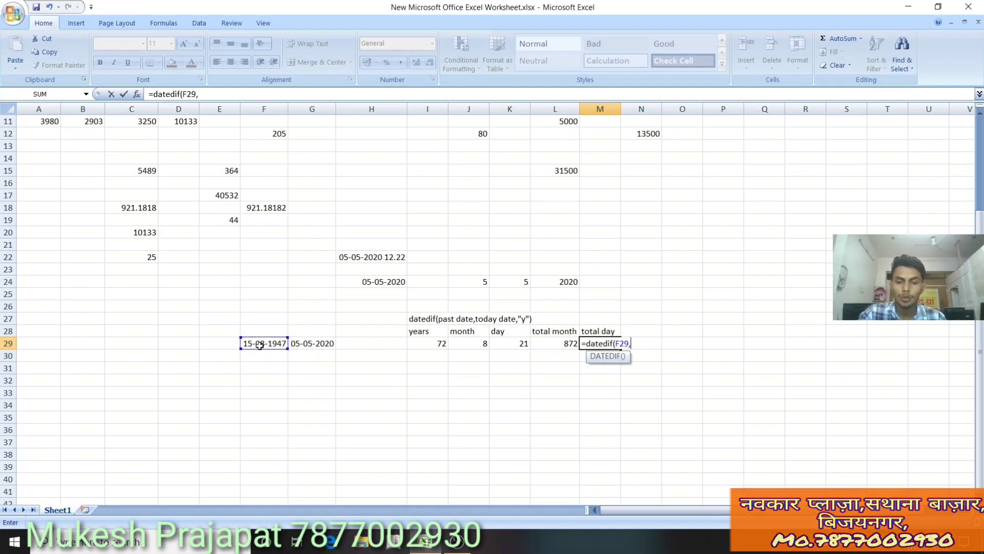
left_click(300, 349)
type(",")
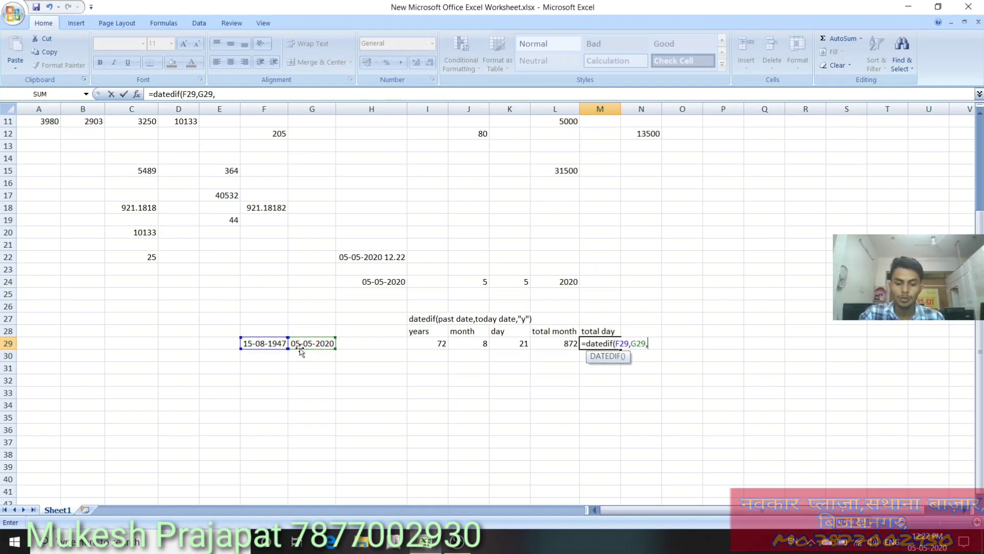
type("\"")
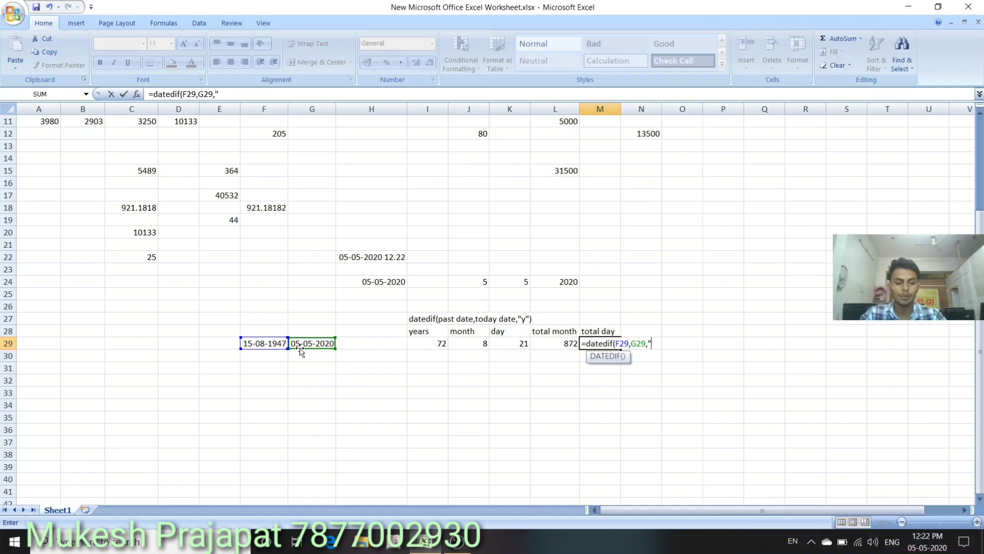
type("d")
type("\")")
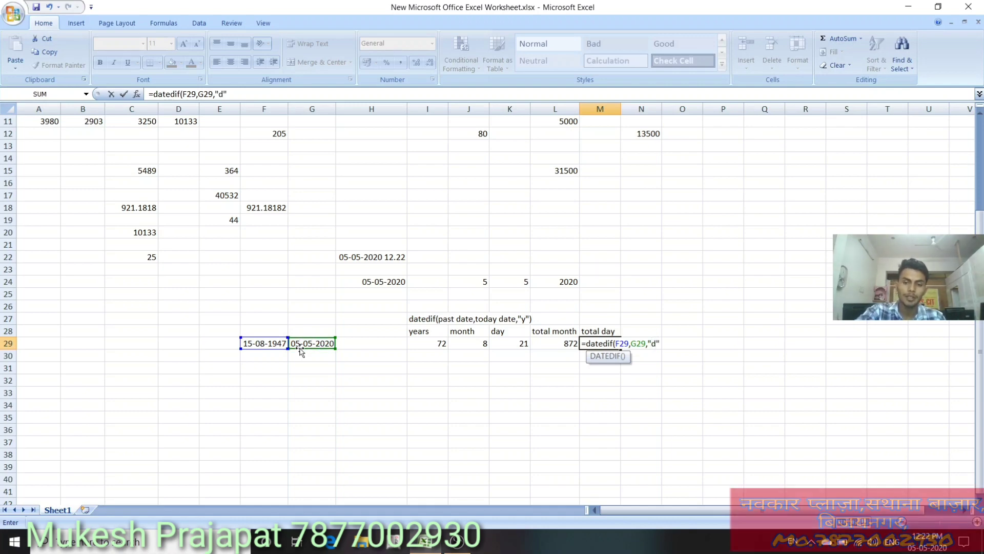
key("Return")
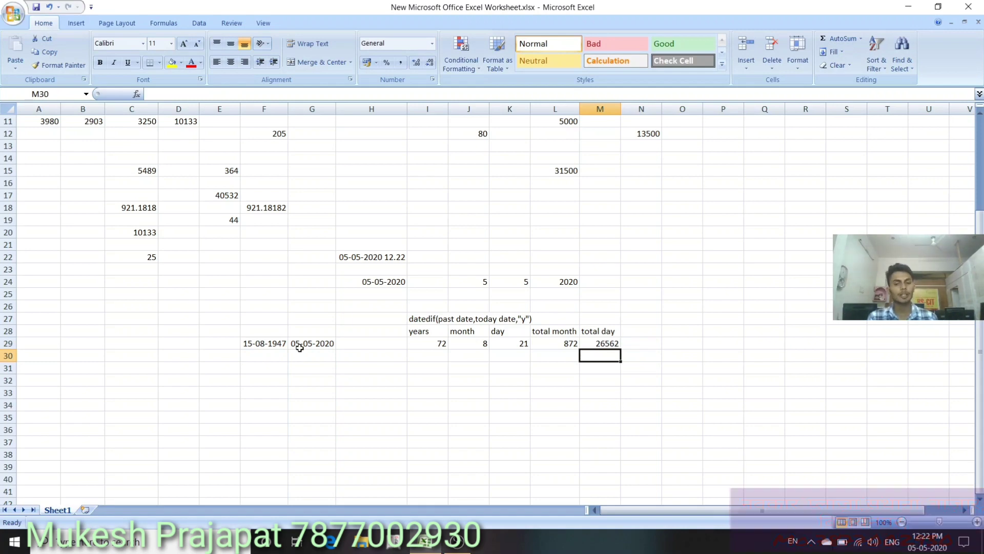
Add the label h in cell N28 and enter =M29*24 in cell N29 to convert the total days to hours.
left_click(648, 332)
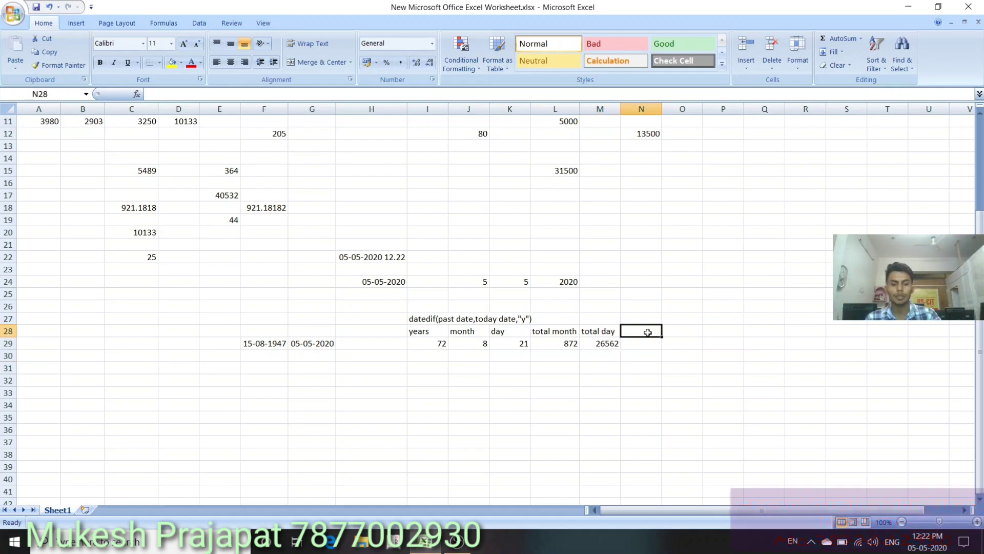
type("h")
key("Return")
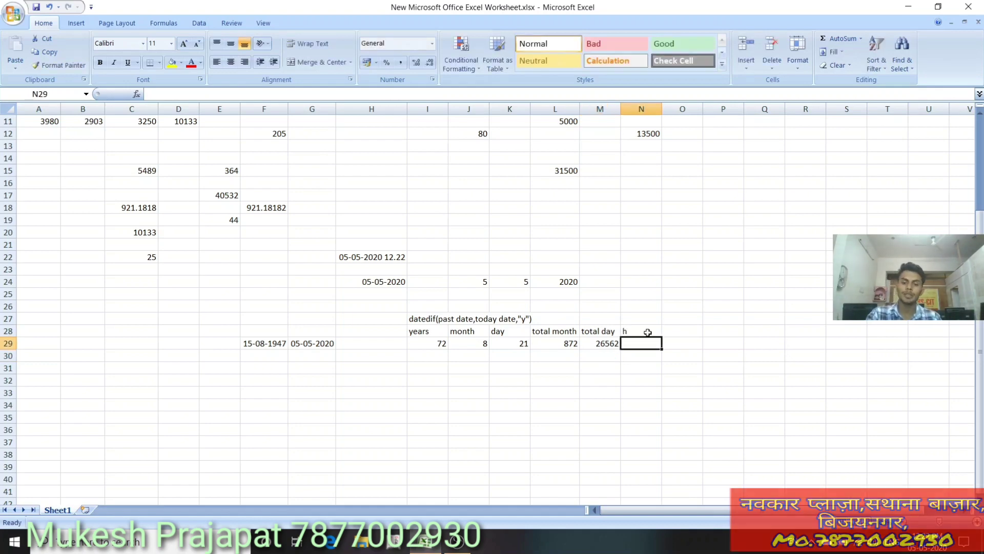
type("=")
left_click(604, 341)
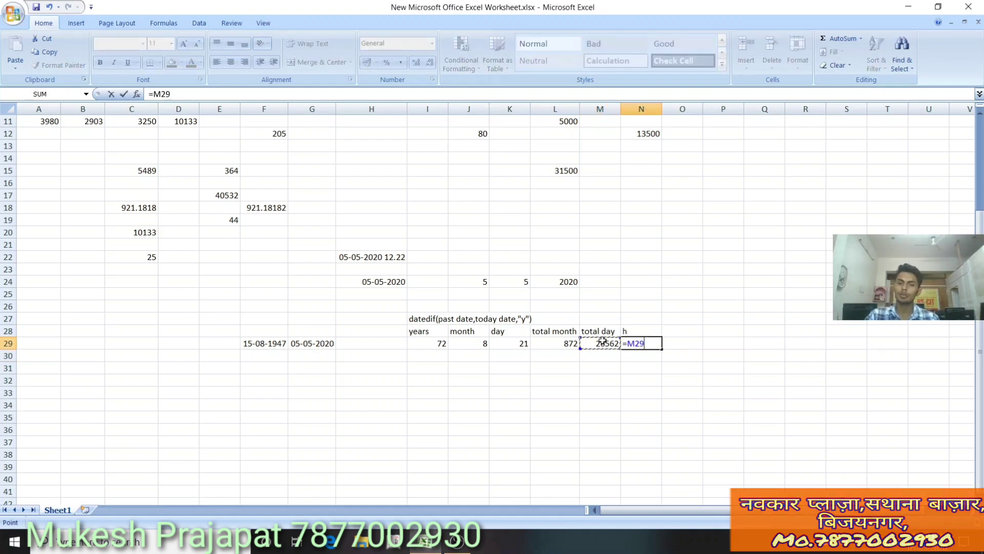
type("*24")
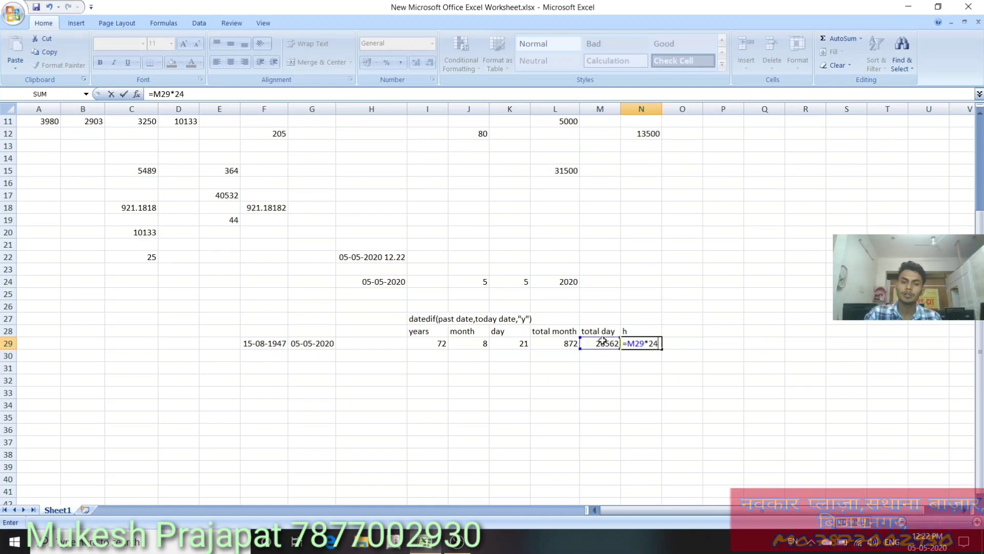
key("Return")
left_click(672, 332)
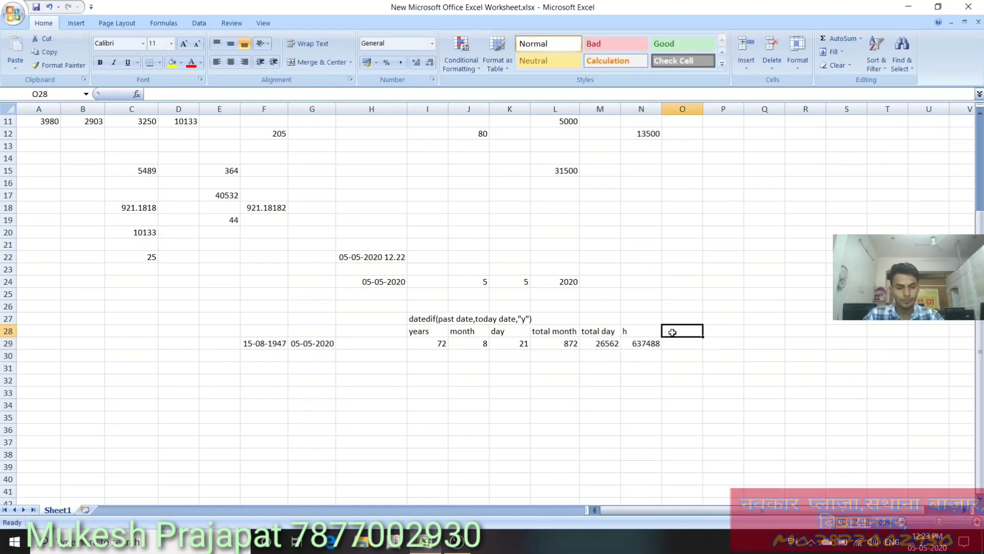
type("s")
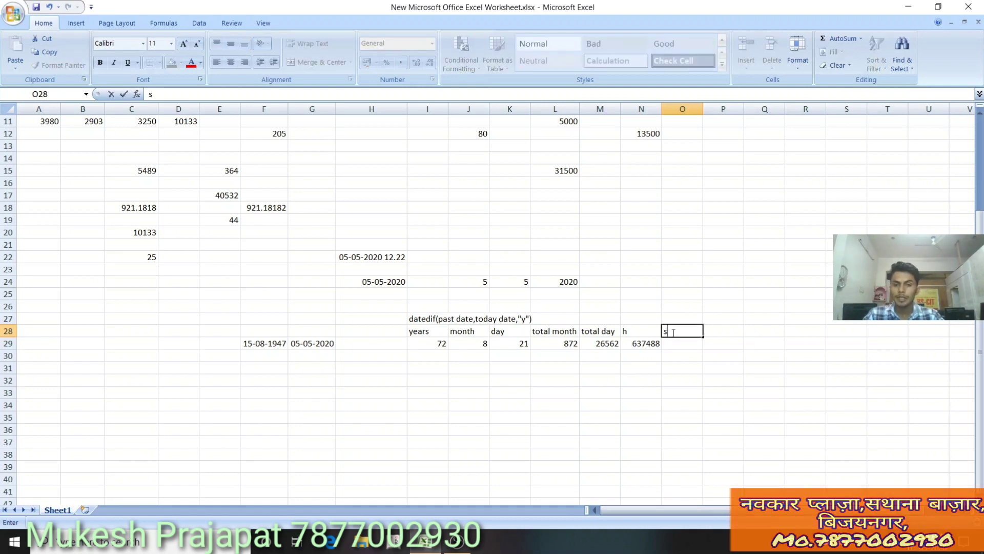
key("Return")
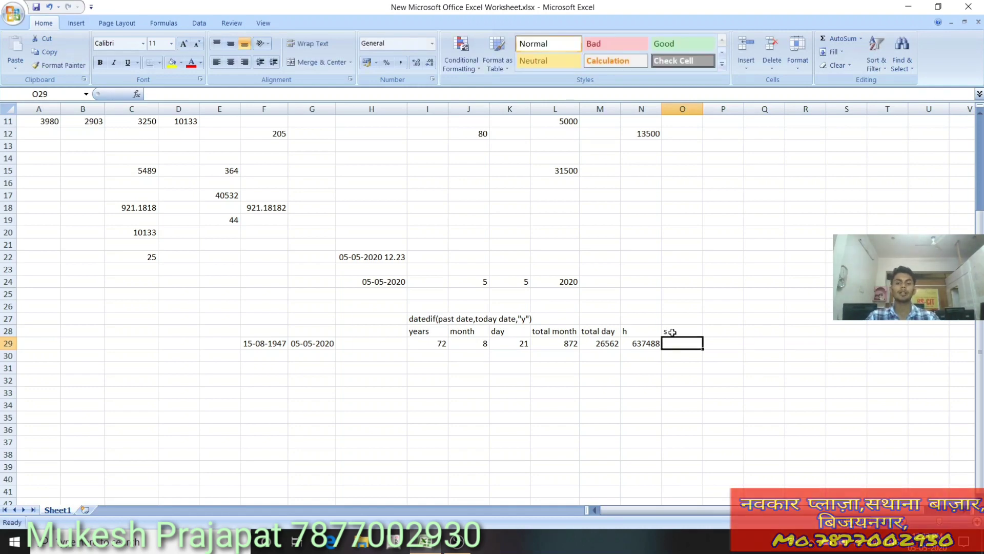
type("=")
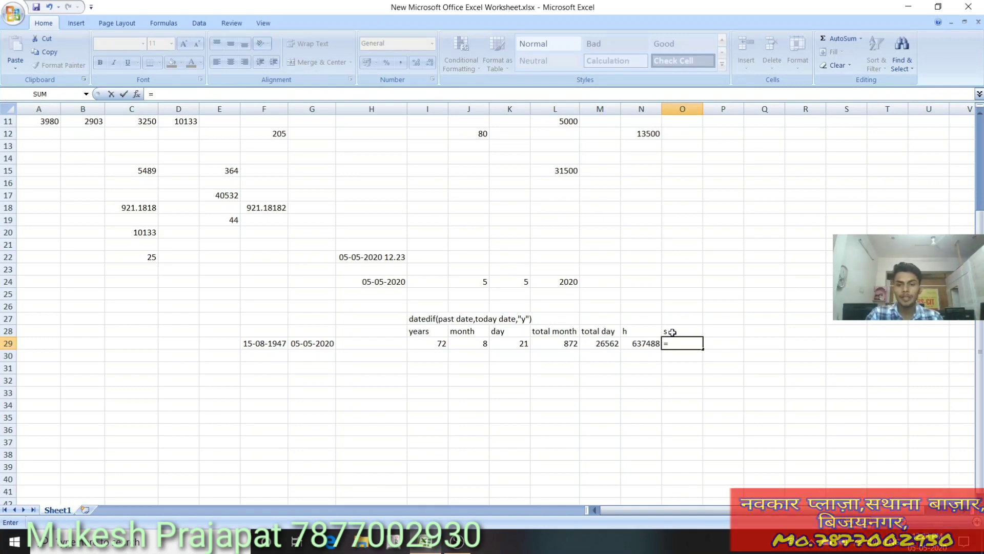
key("Escape")
Set the label in cell O28 to m and enter =N29*60 in cell O29 to convert the hours to minutes.
left_click(670, 331)
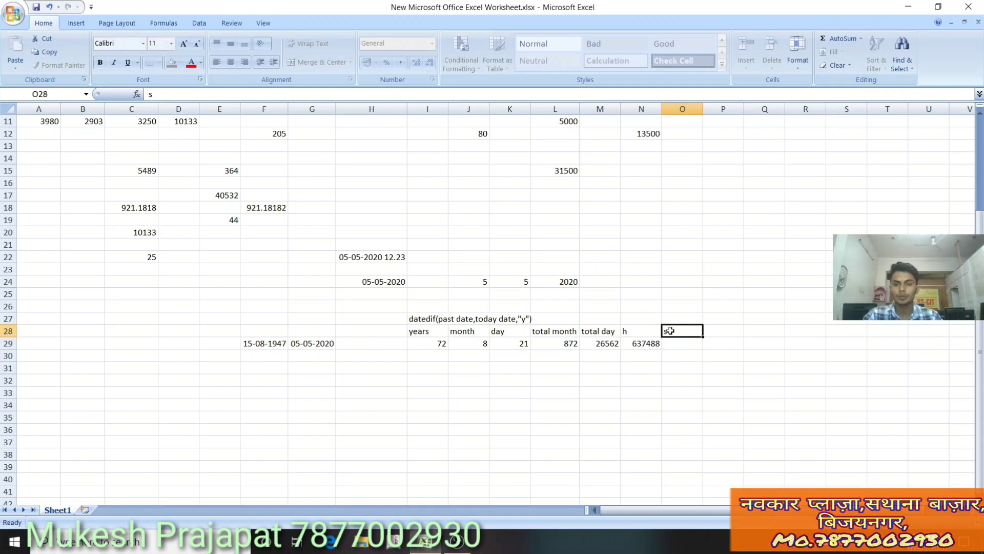
key("Return")
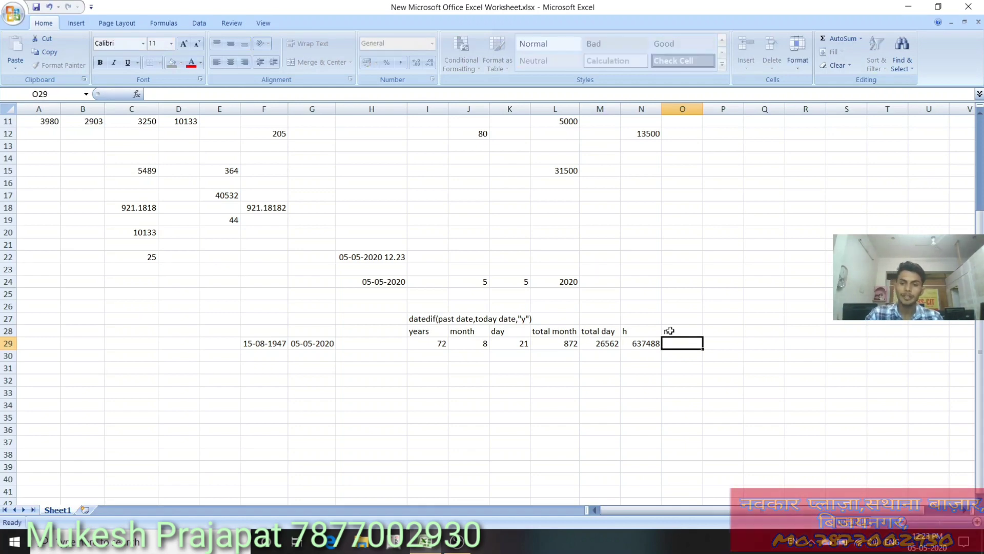
type("=")
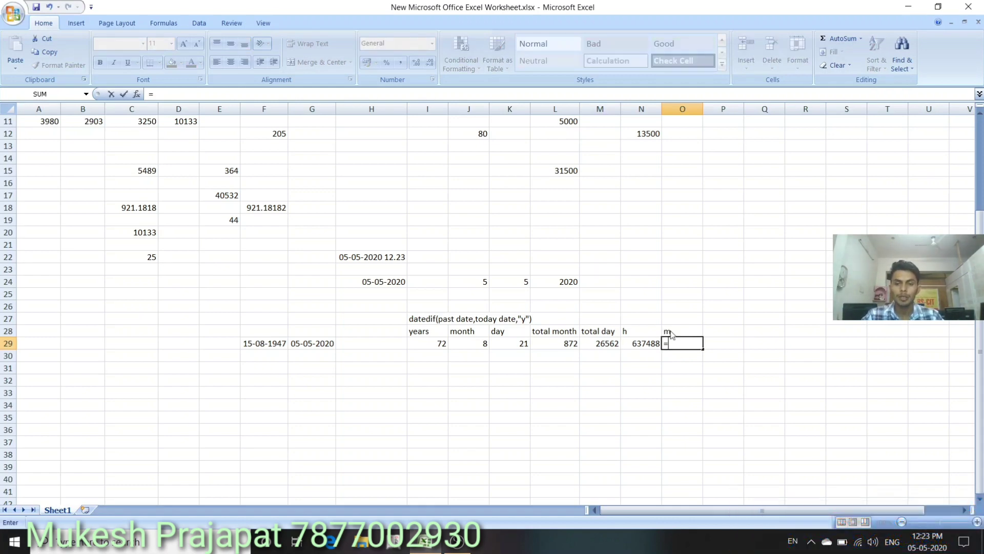
left_click(641, 345)
type("*60")
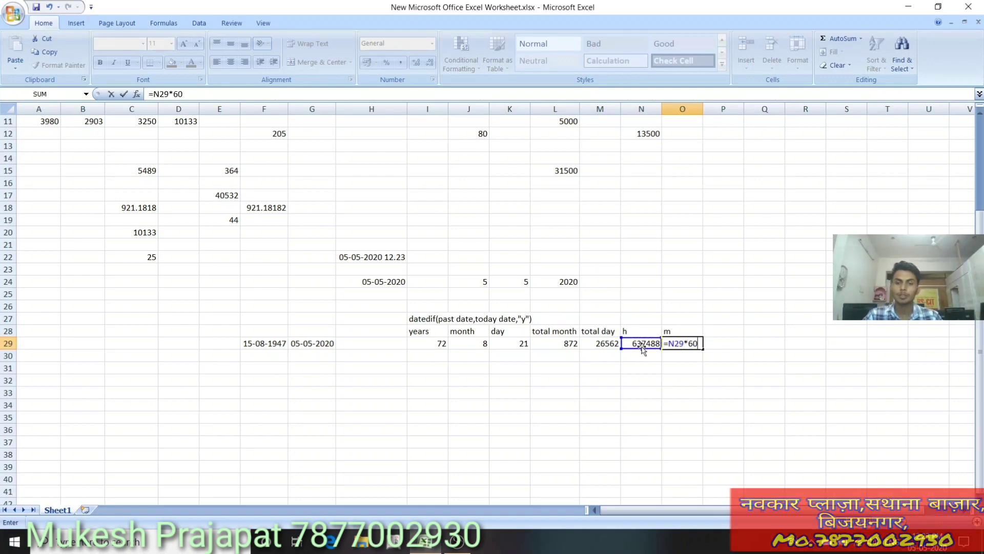
key("Return")
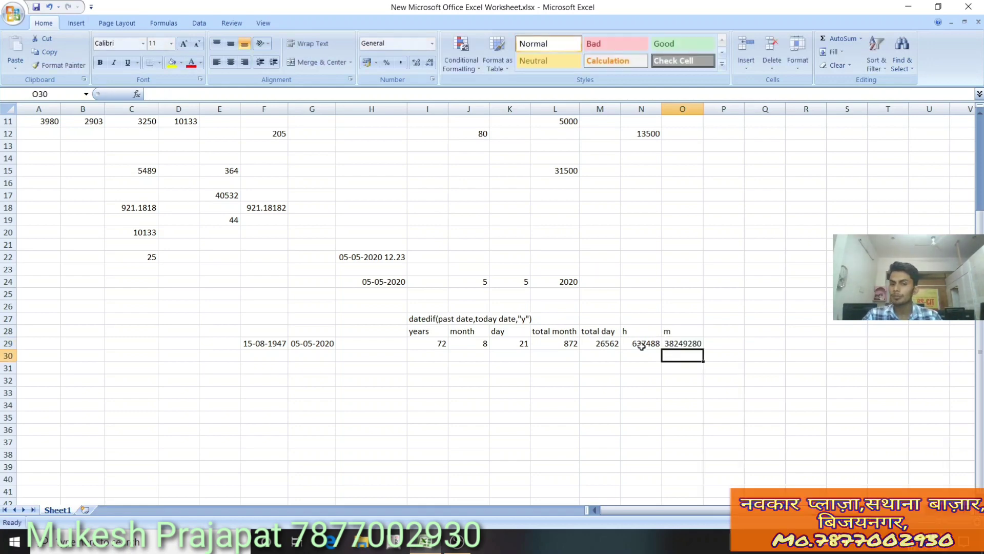
Add the label s in cell P28 and enter =O29*60 in cell P29 to convert the minutes to seconds.
left_click(711, 333)
type("s")
key("Return")
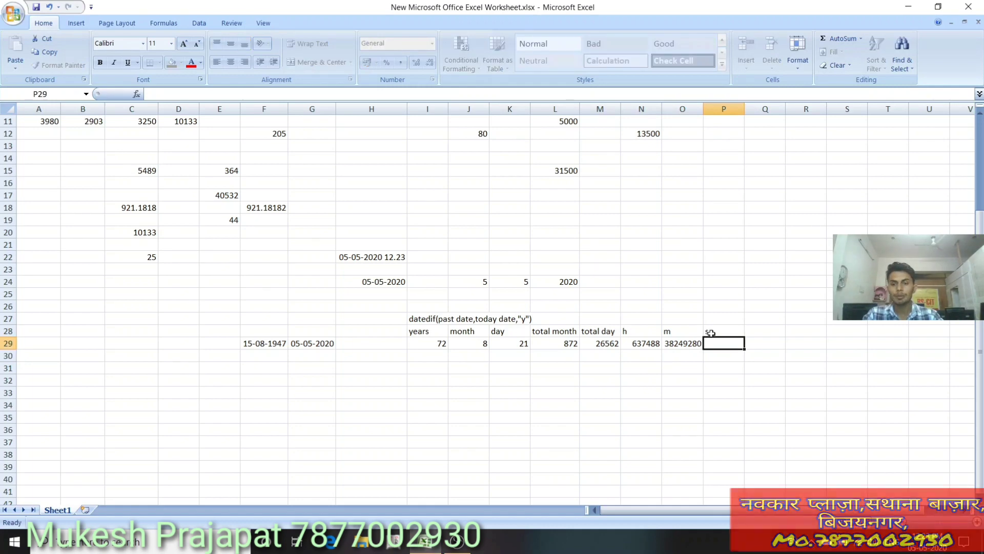
type("=")
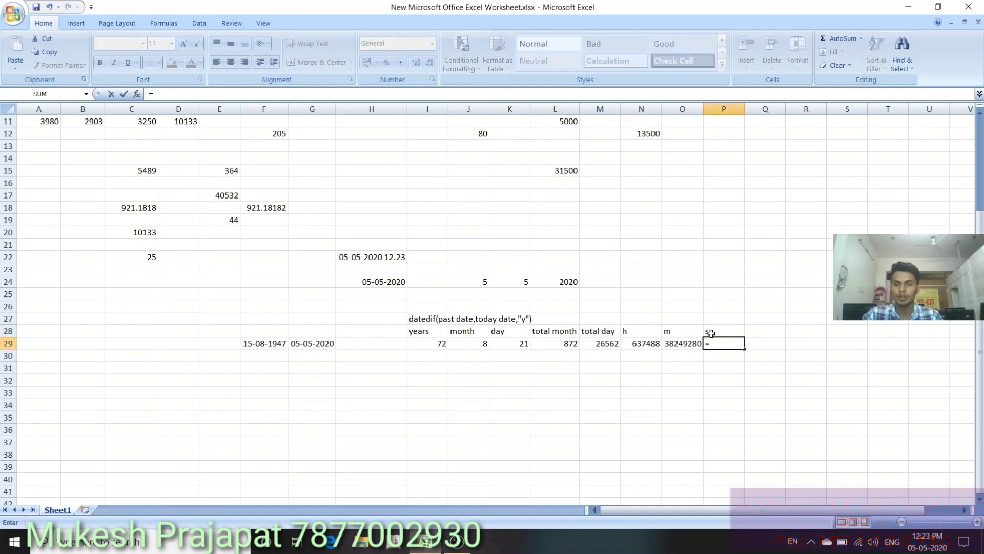
left_click(683, 344)
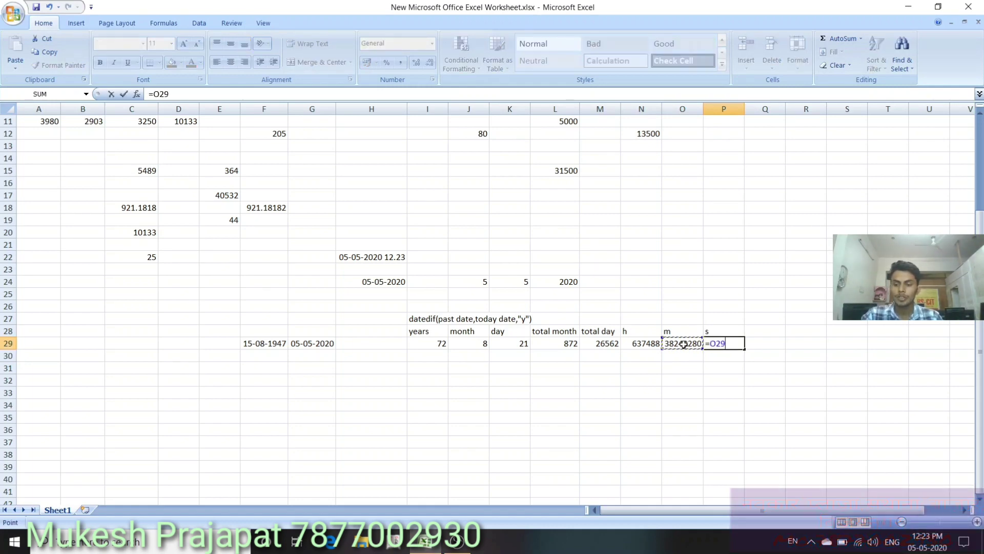
type("*60")
key("Return")
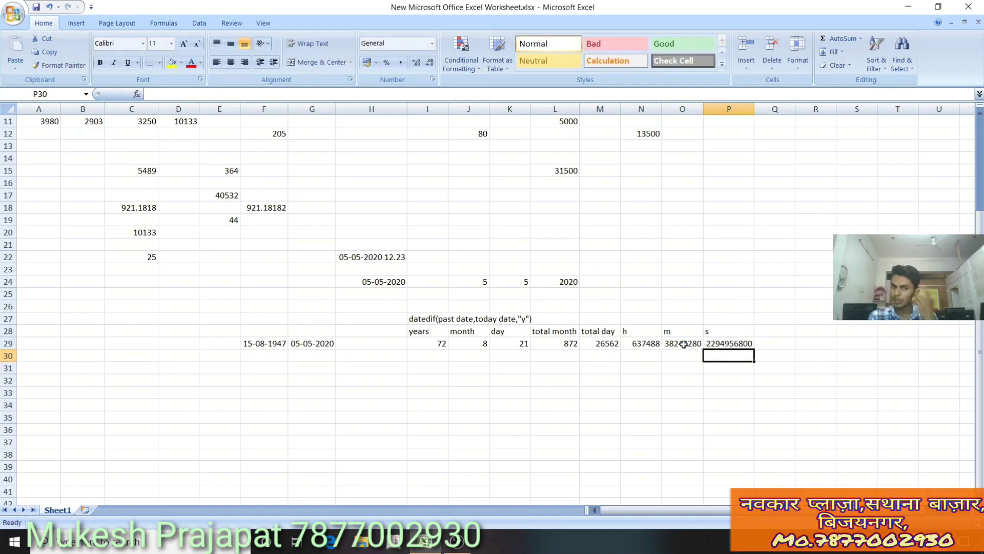
Replace the past date in cell F29 with 01/07/1996 to recalculate the date differences.
left_click(330, 342)
left_click(253, 343)
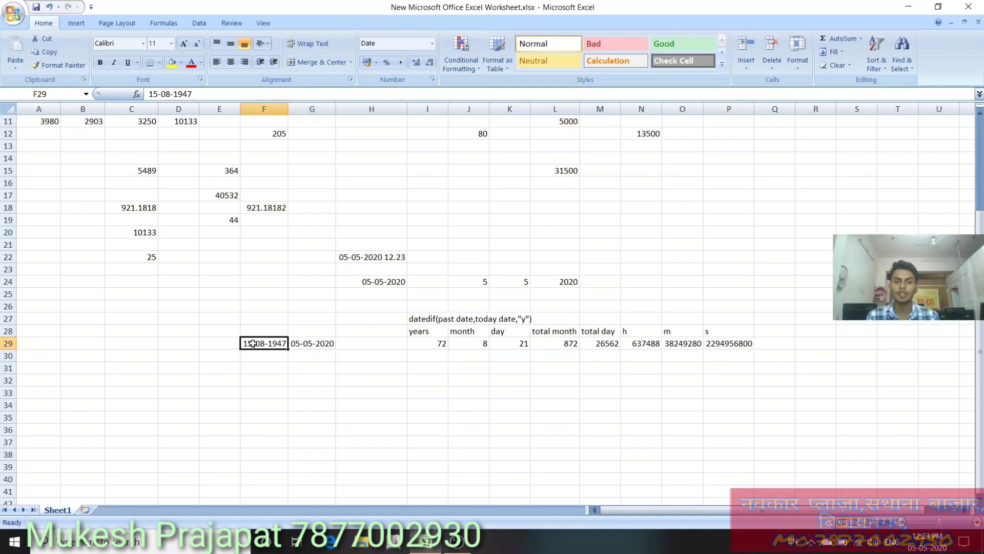
type("01")
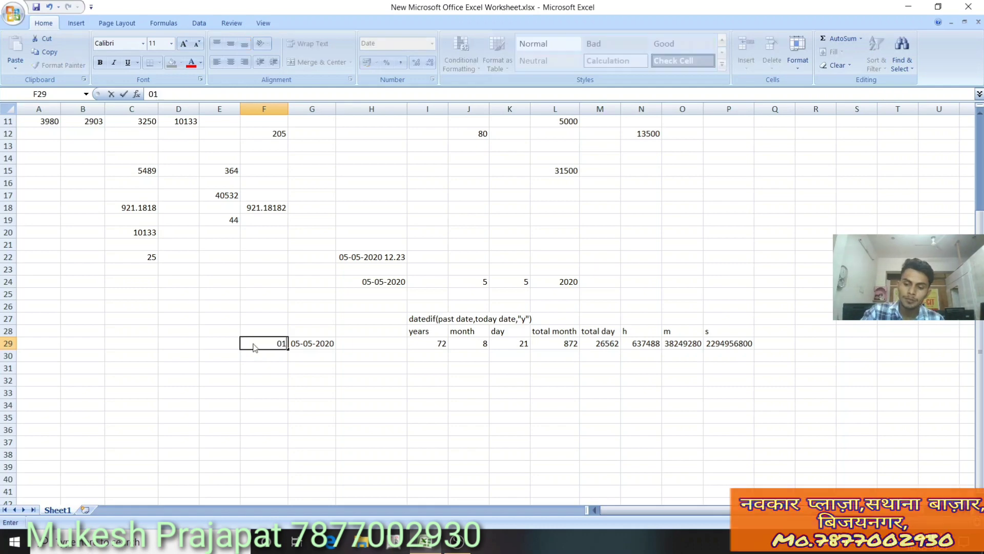
type("/07/1996")
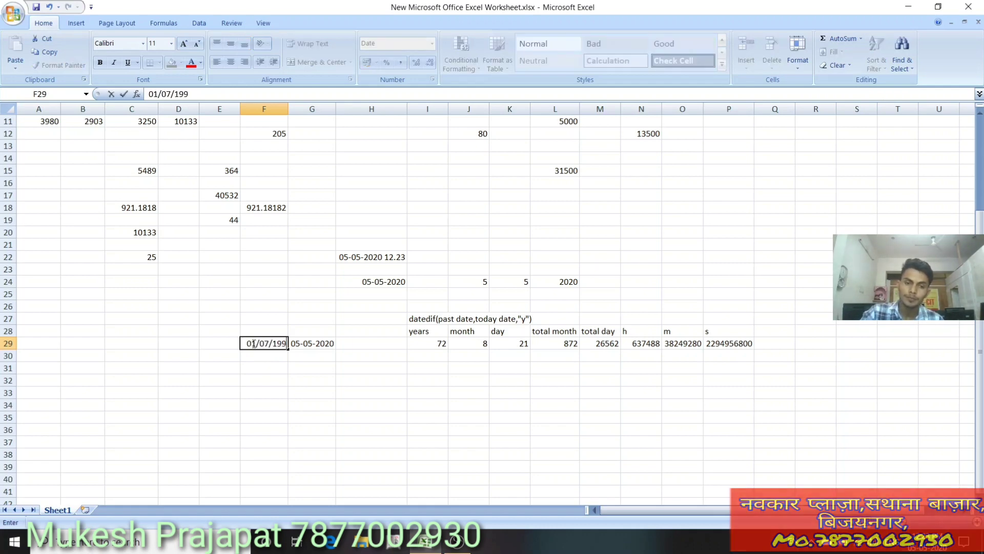
key("Return")
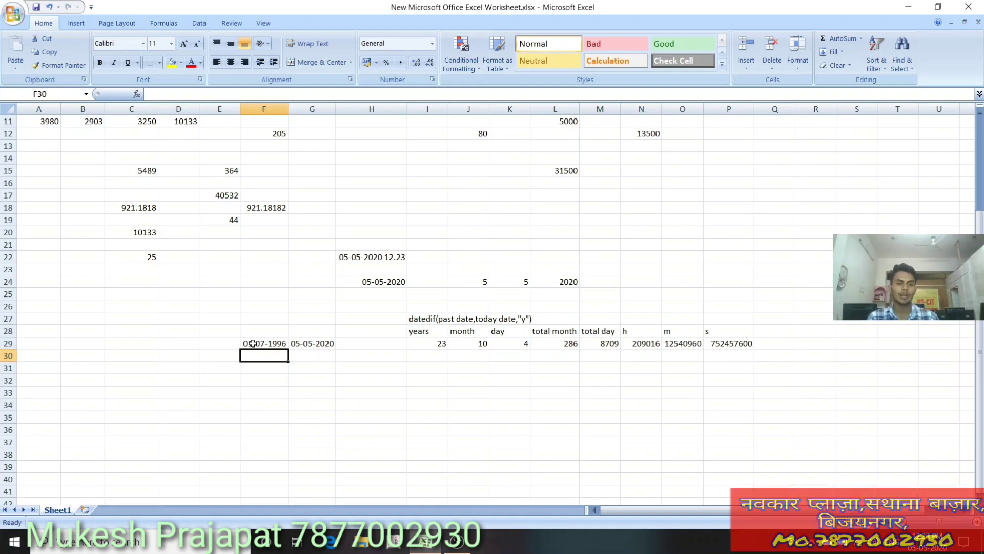
left_click(253, 343)
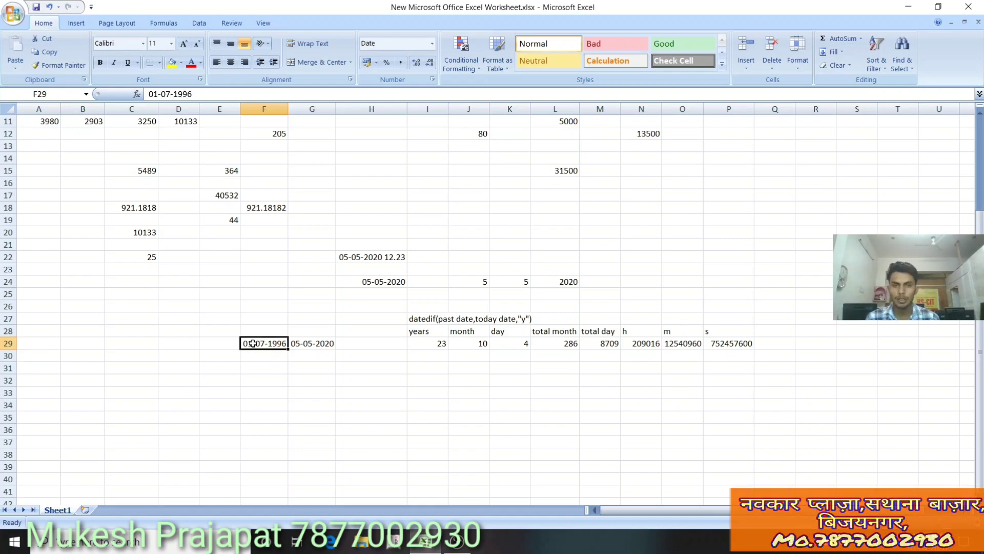